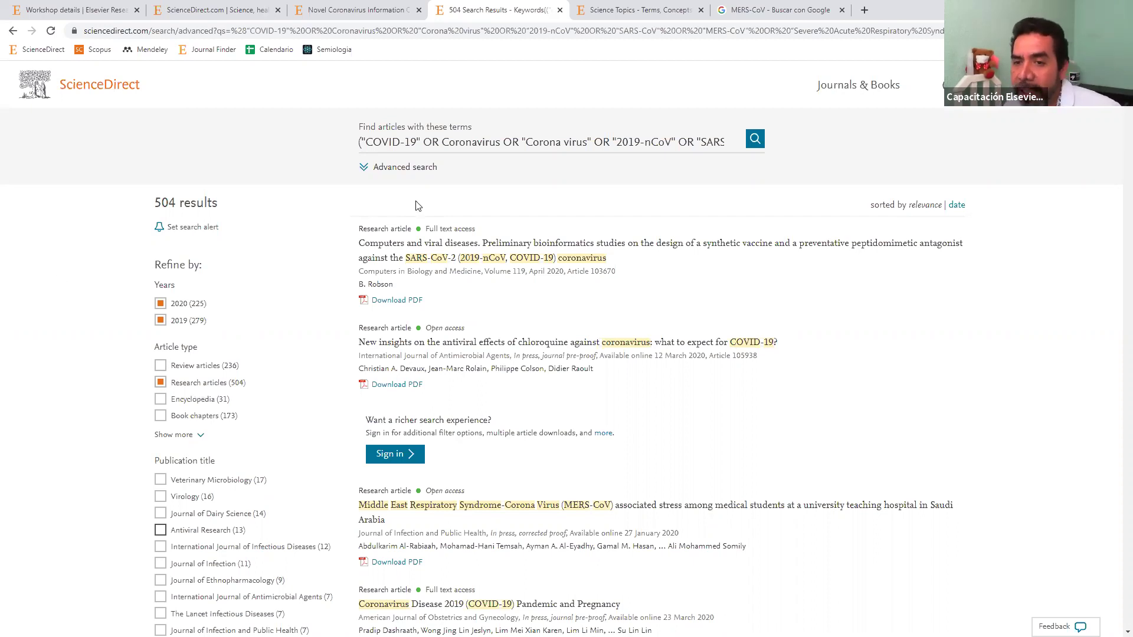
Open the advanced search and move the full coronavirus query from the general terms field into Title, abstract or author-specified keywords
left_click(445, 144)
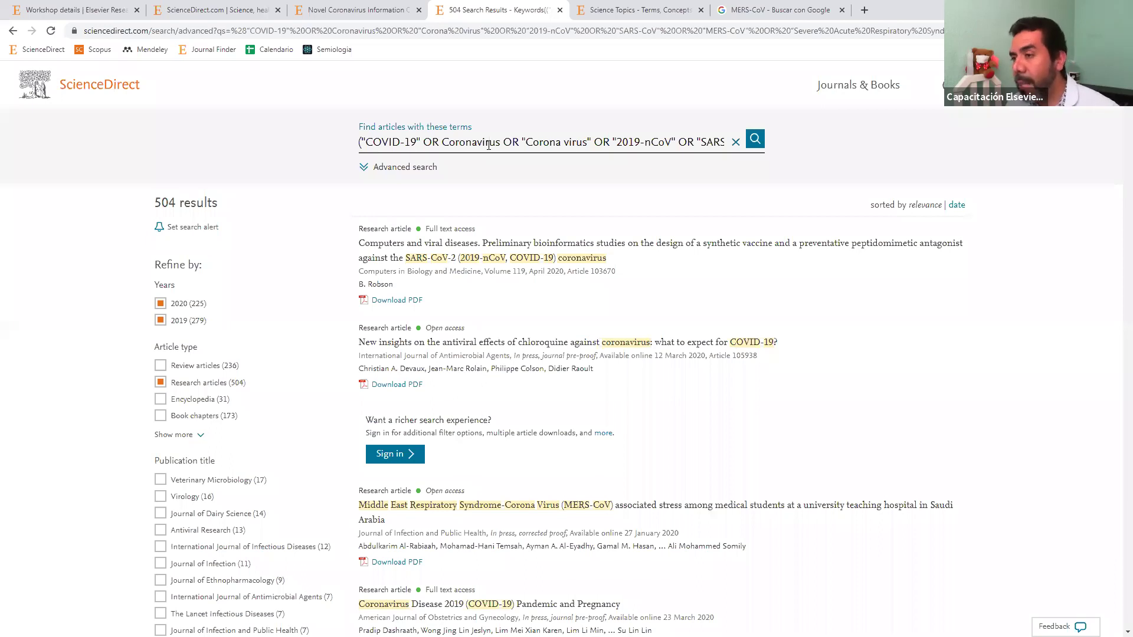
left_click(412, 169)
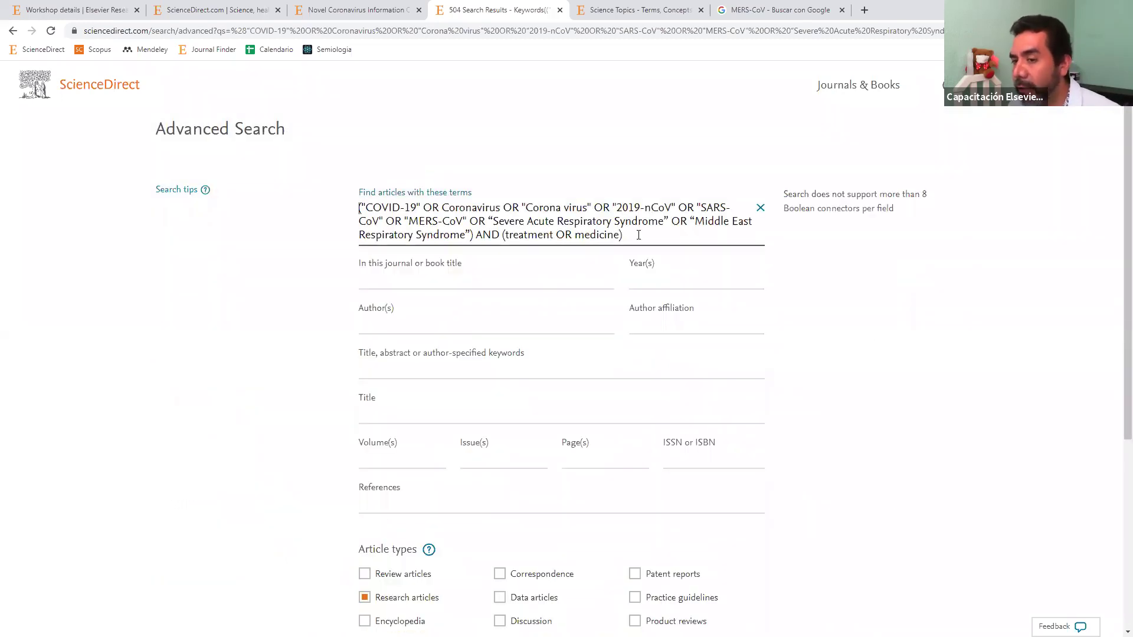
left_click_drag(631, 238, 314, 195)
key("ctrl+c")
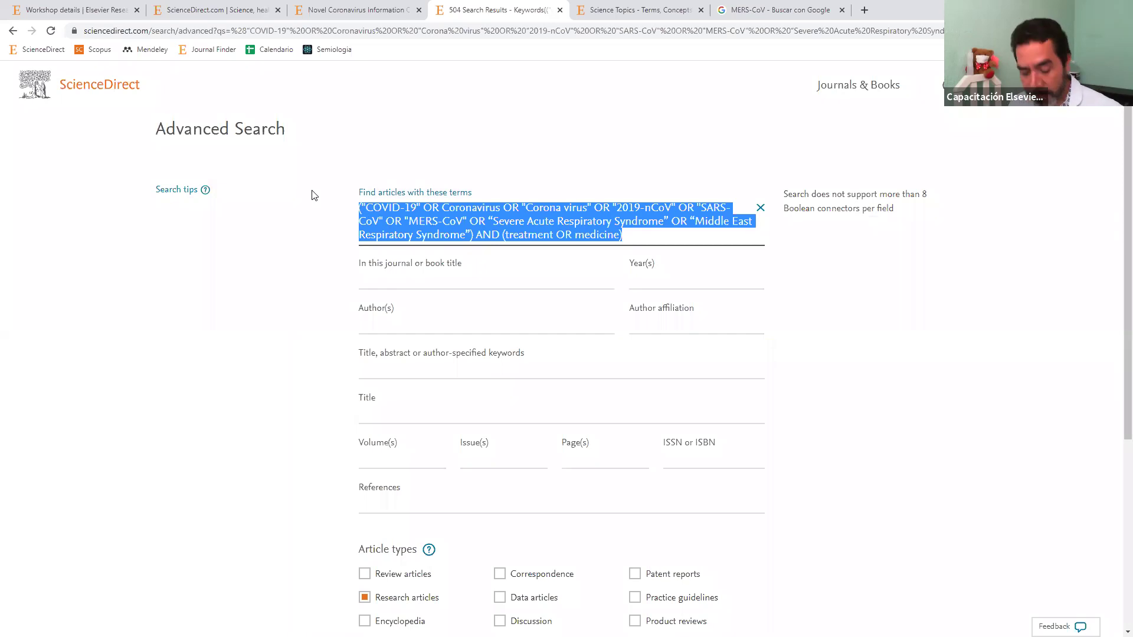
key("BackSpace")
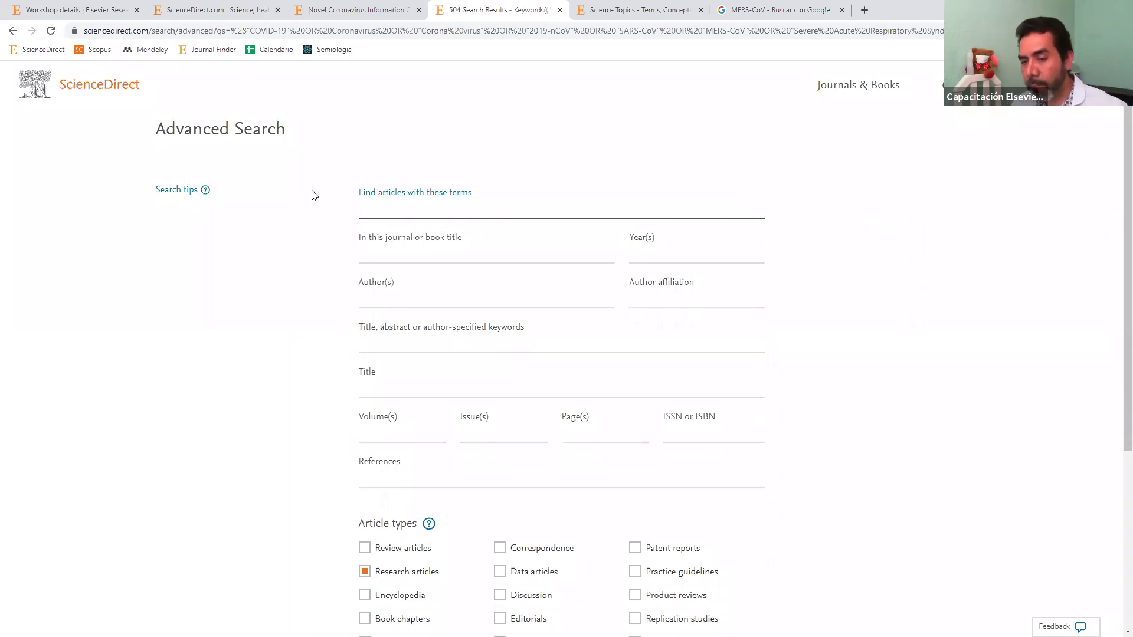
scroll(355, 199, "down", 2)
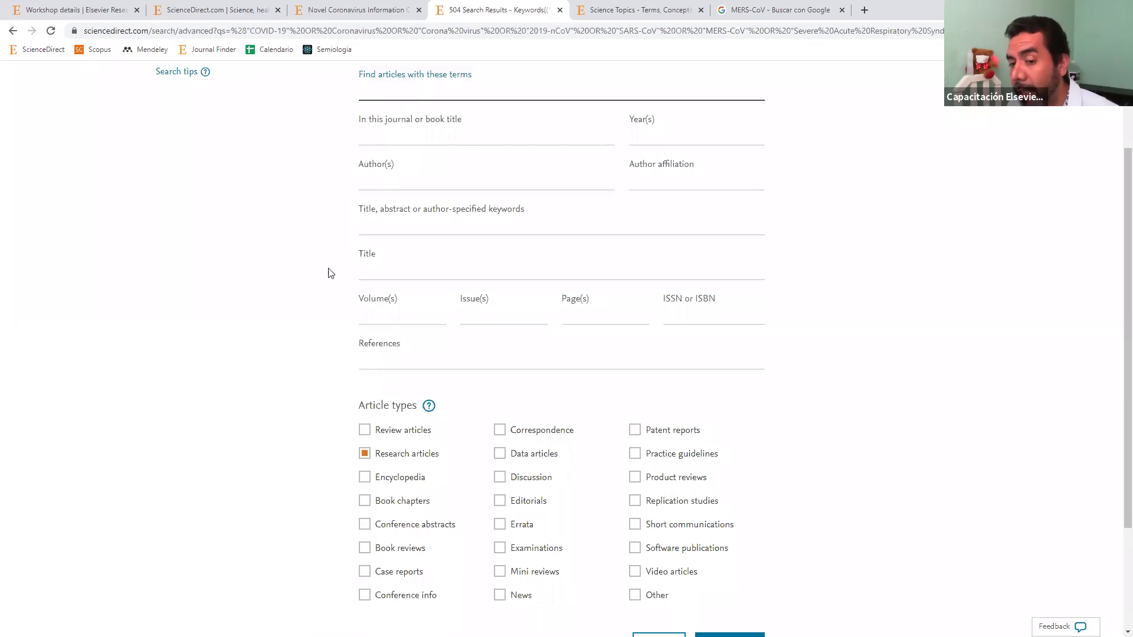
left_click(370, 273)
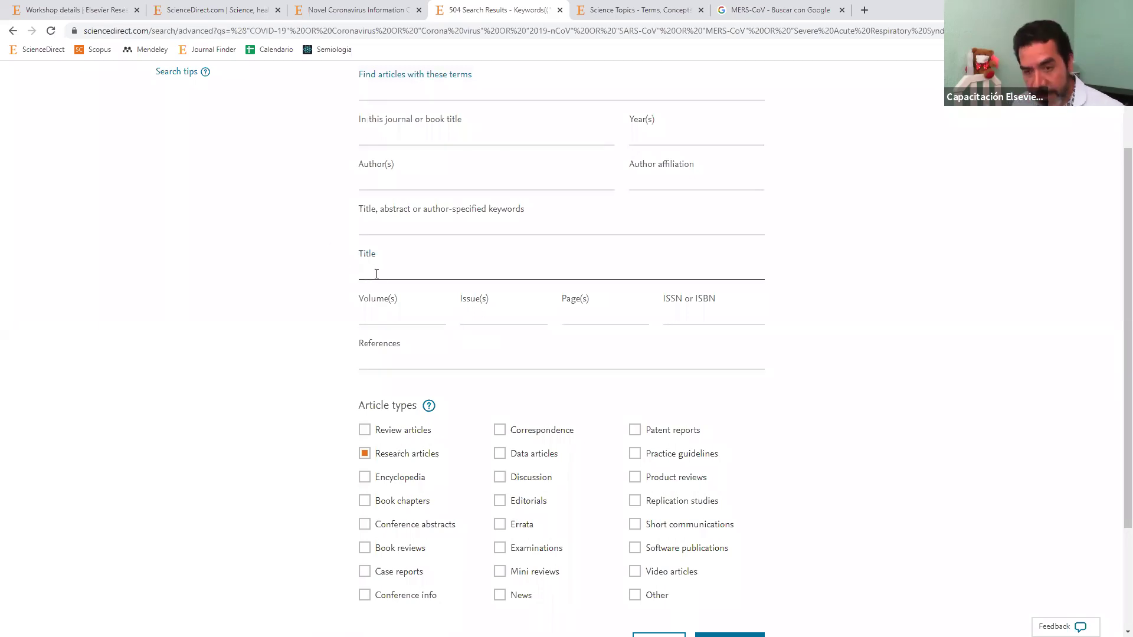
left_click(391, 228)
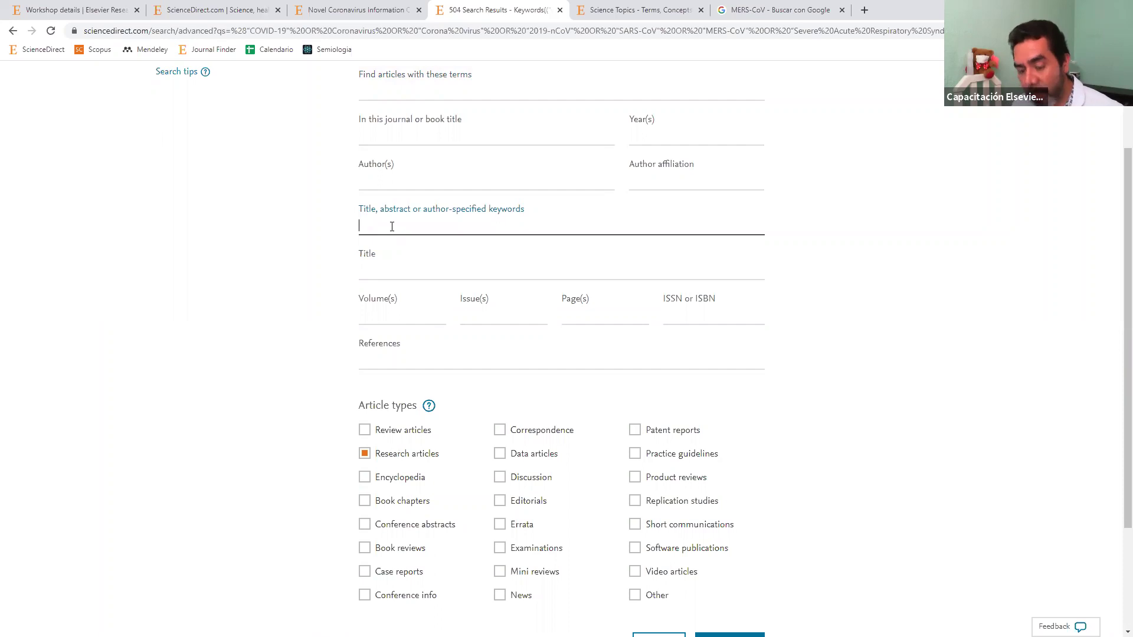
key("ctrl+v")
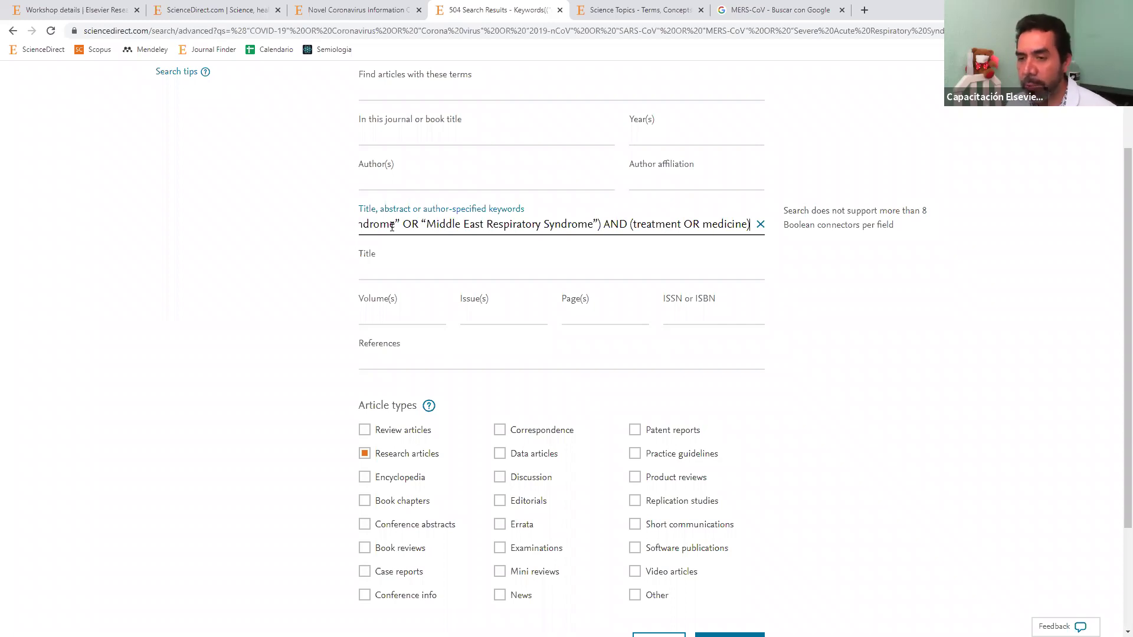
Remove the Research articles restriction from the article types and run the advanced search
left_click(365, 454)
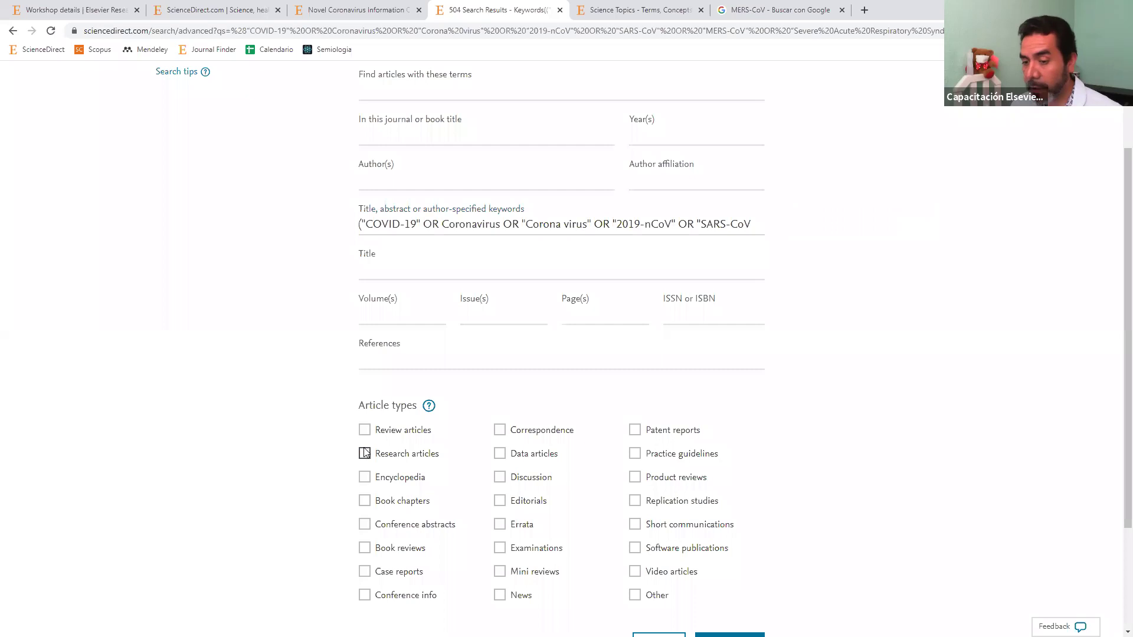
scroll(635, 449, "down", 3)
left_click(737, 494)
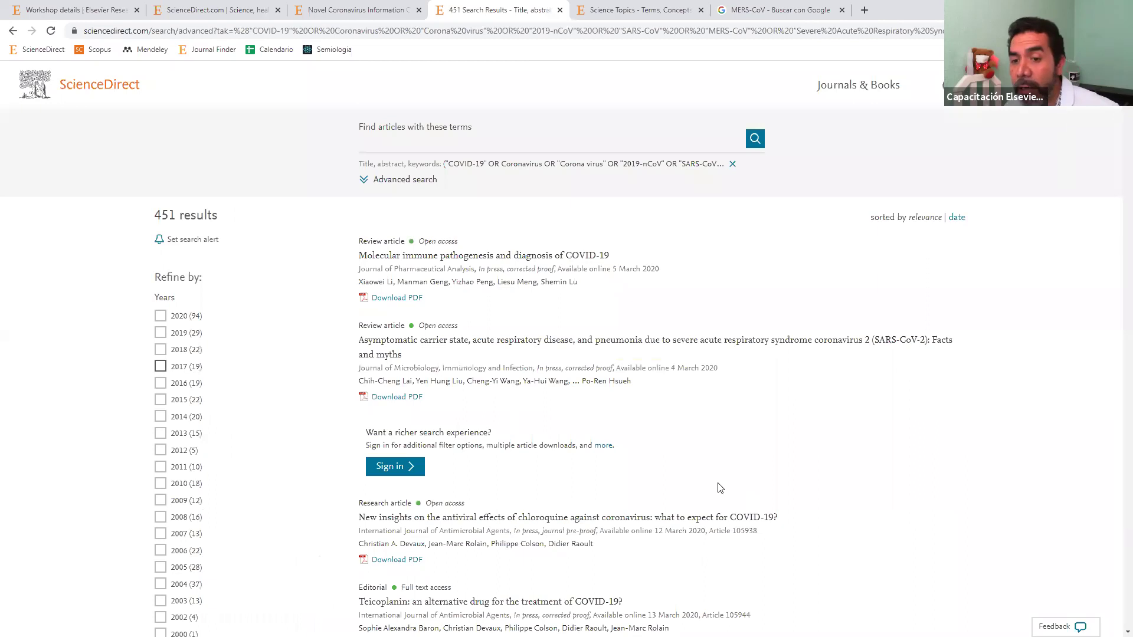
Examine the years, article types and publication titles available for refining the search results
scroll(183, 239, "down", 2)
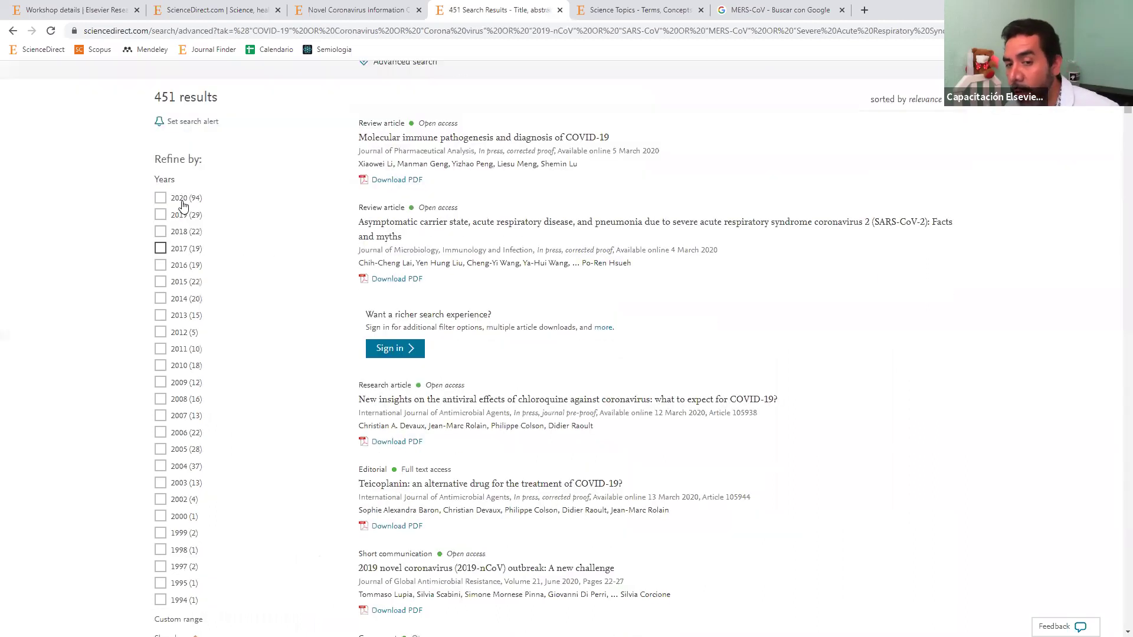
scroll(194, 222, "down", 1)
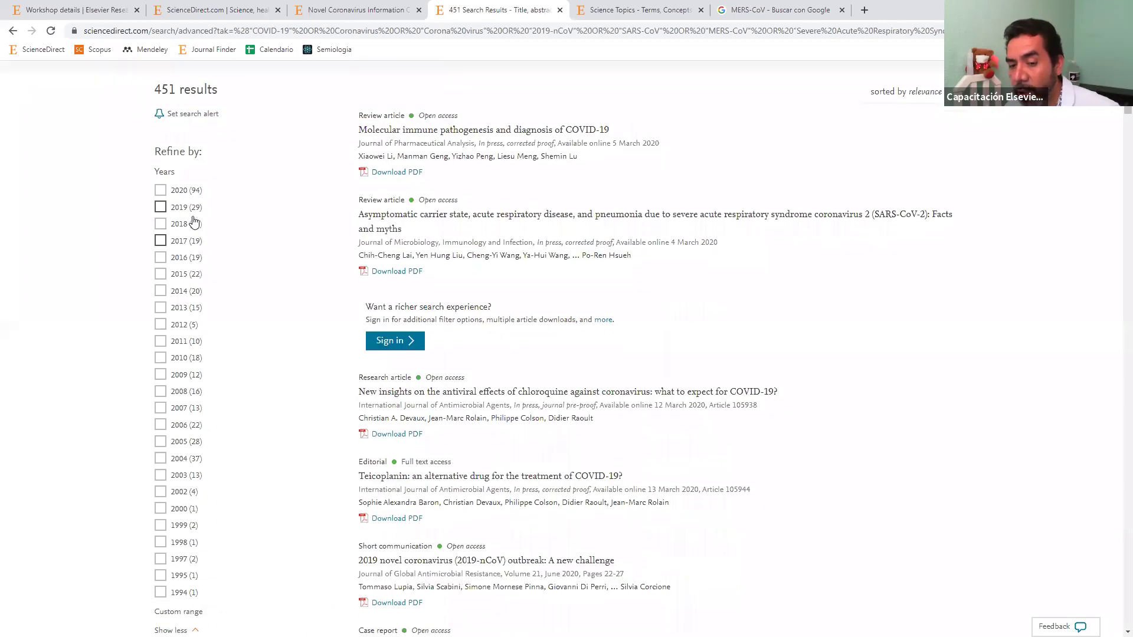
scroll(193, 248, "down", 4)
scroll(186, 207, "down", 4)
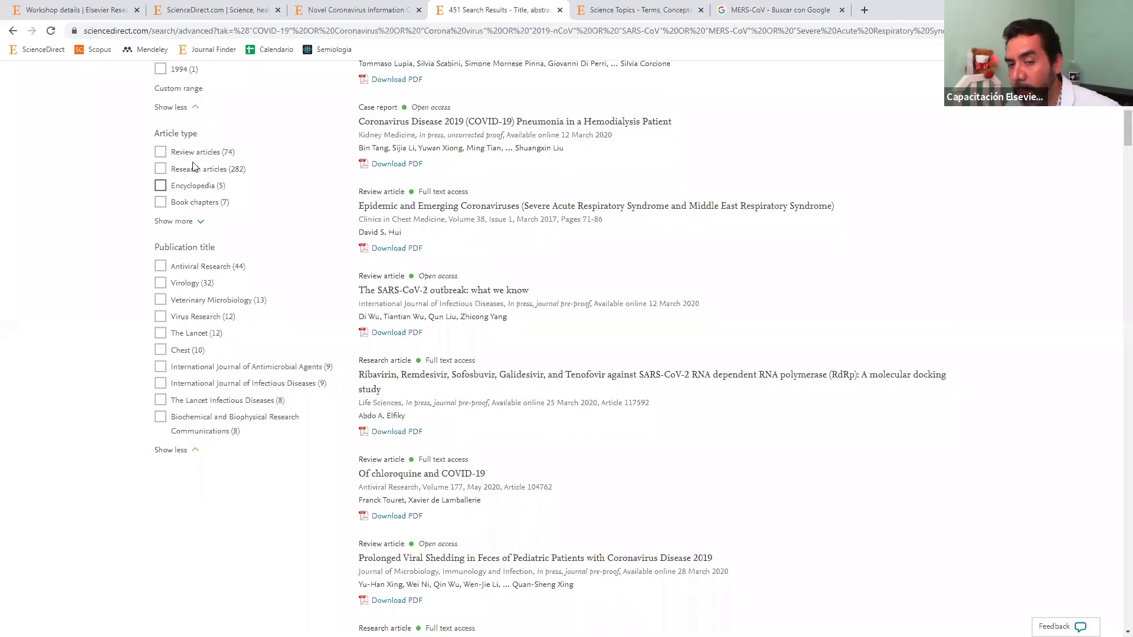
scroll(193, 165, "up", 5)
scroll(194, 167, "up", 3)
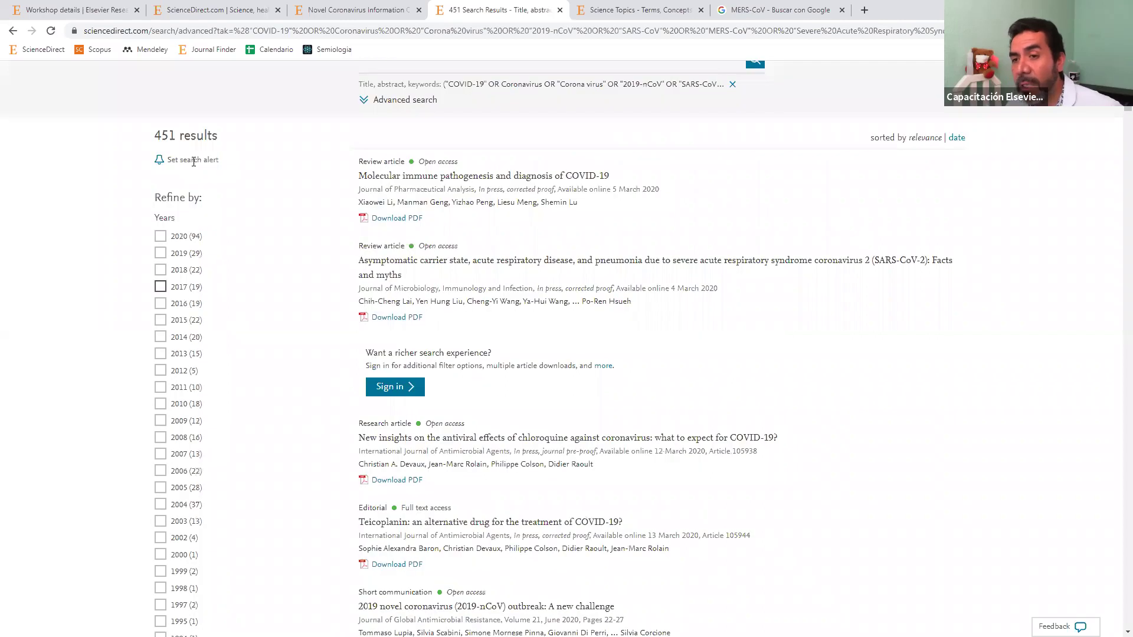
scroll(193, 162, "up", 1)
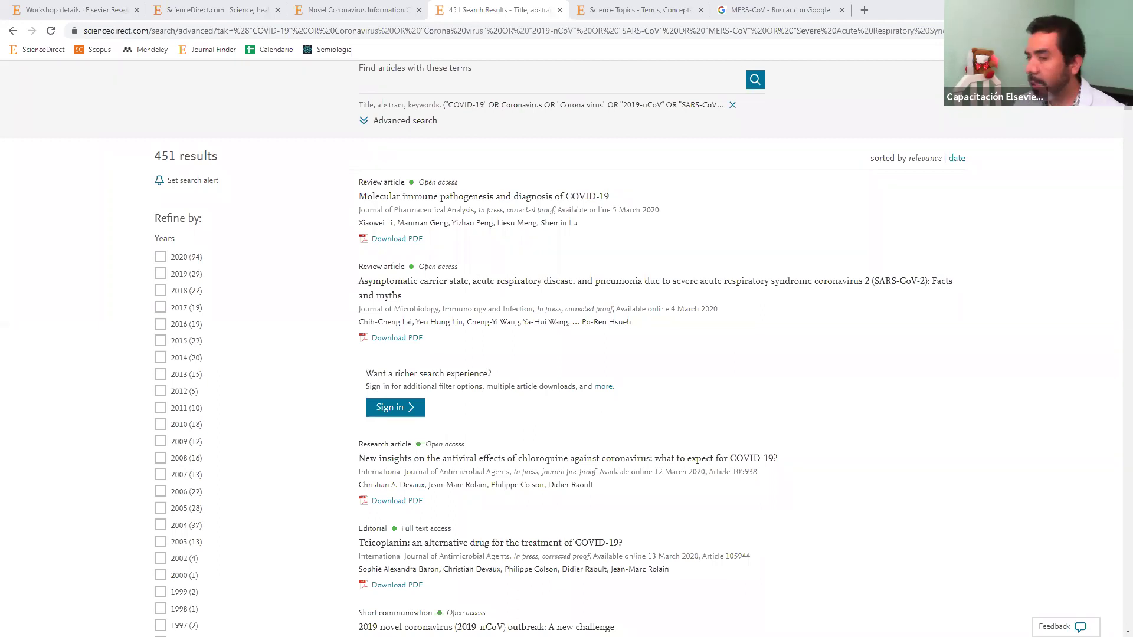
Switch to the Word document and convert the whole search query under Tratamiento to lowercase
key("alt+Tab")
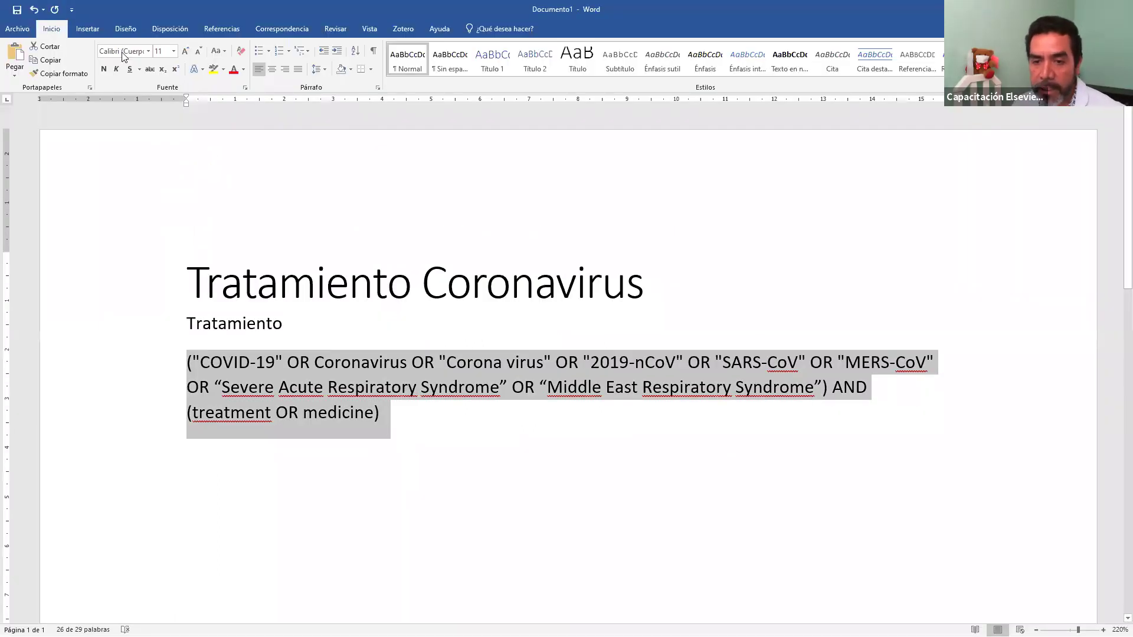
left_click(222, 372)
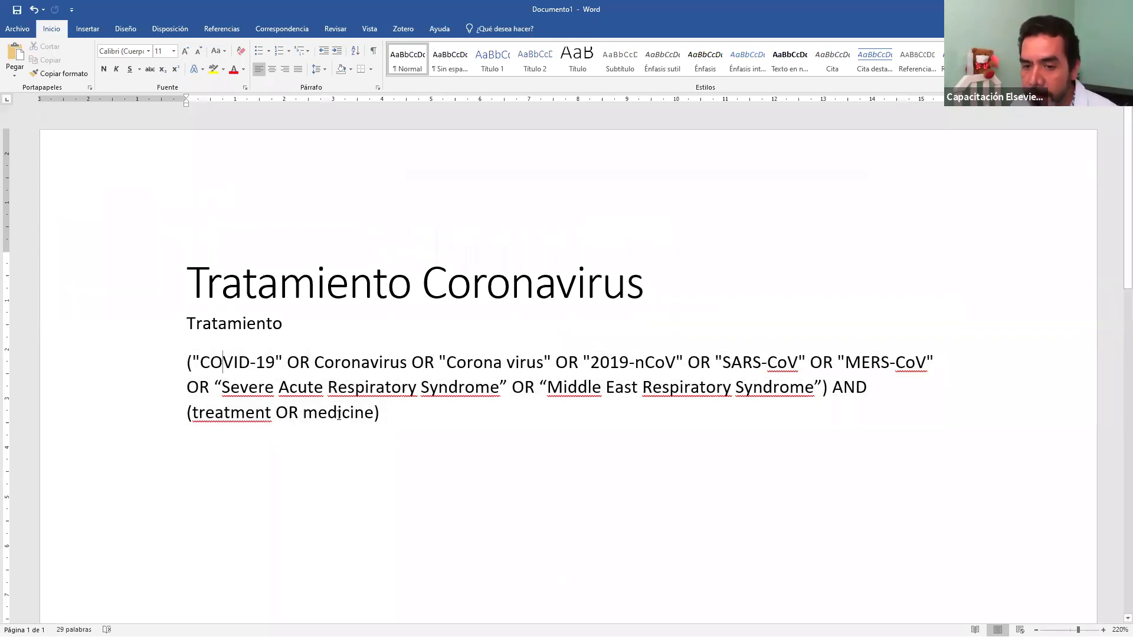
double_click(256, 413)
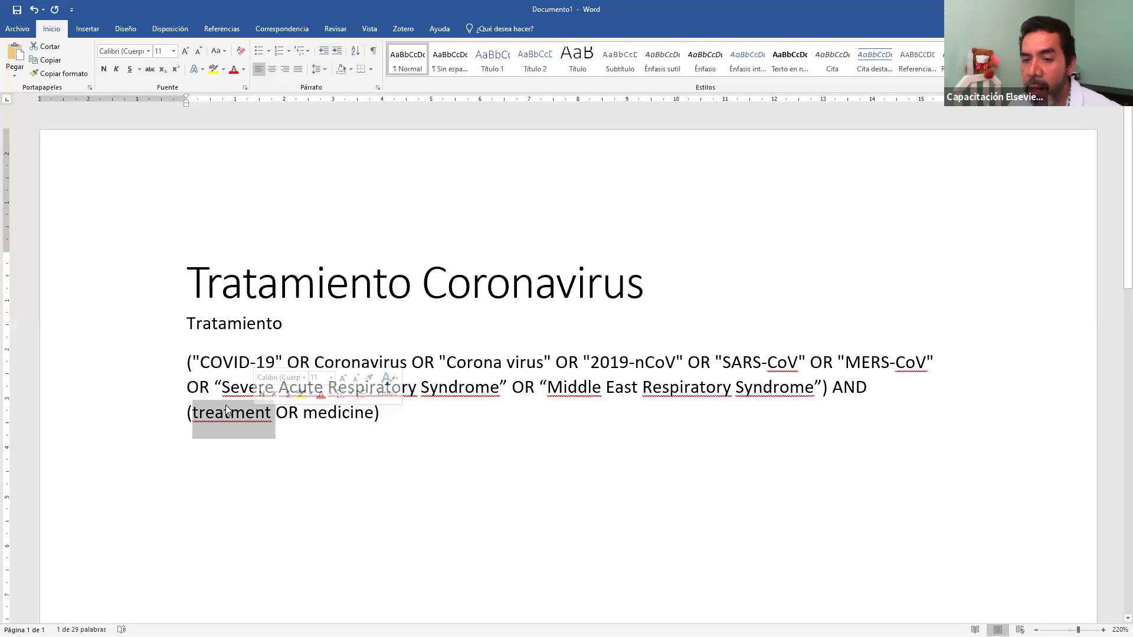
double_click(496, 366)
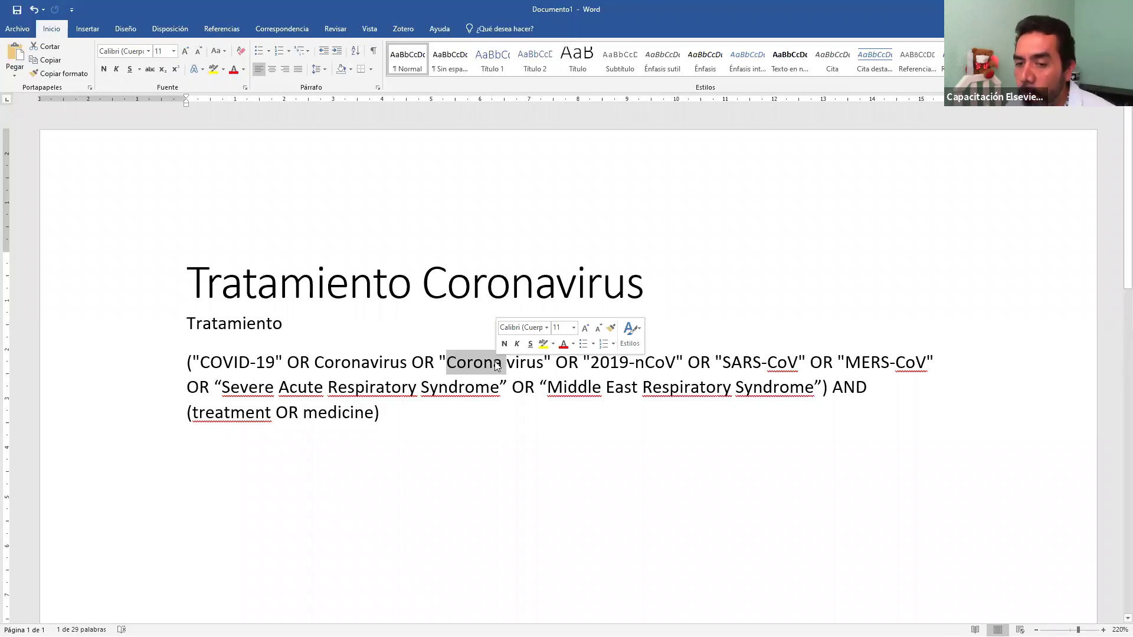
double_click(420, 367)
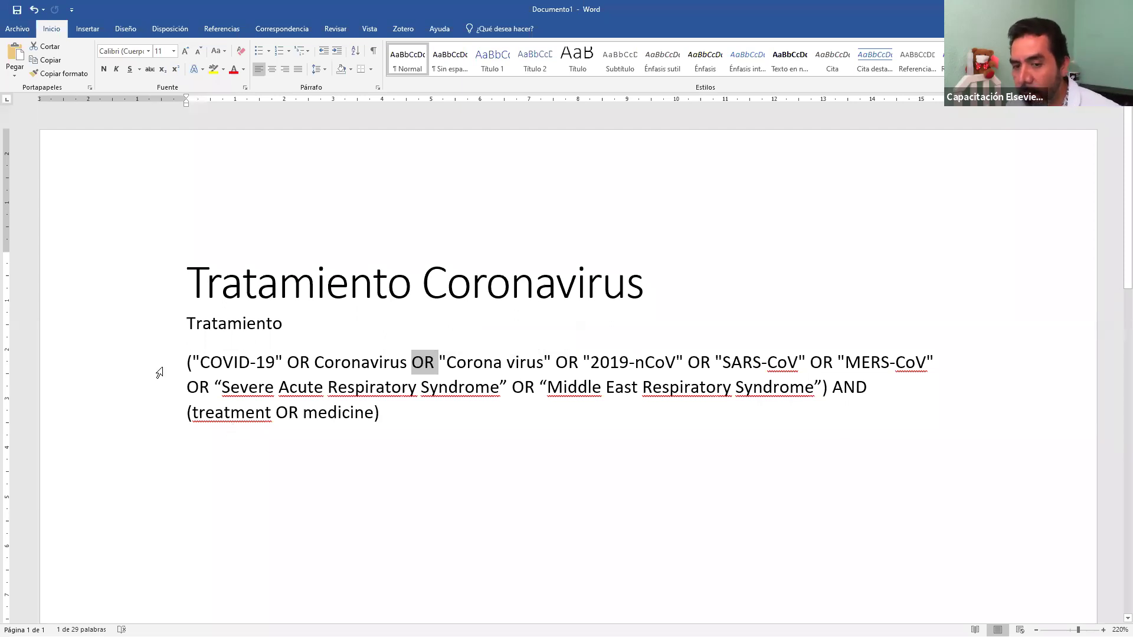
left_click_drag(161, 371, 165, 421)
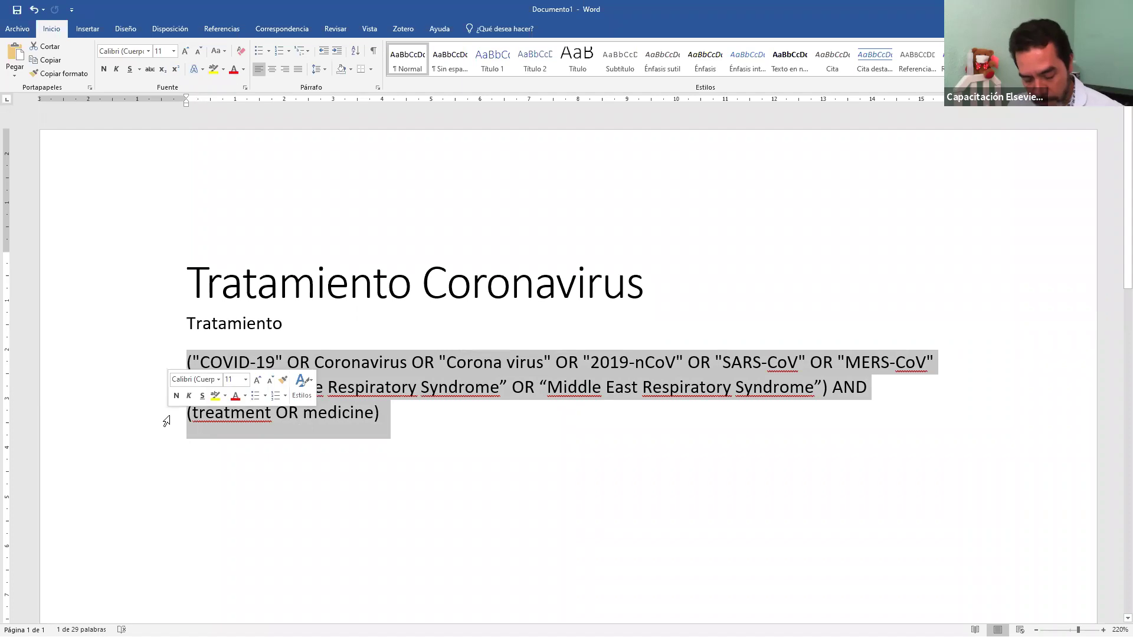
key("shift+F3")
key("shift+F3")
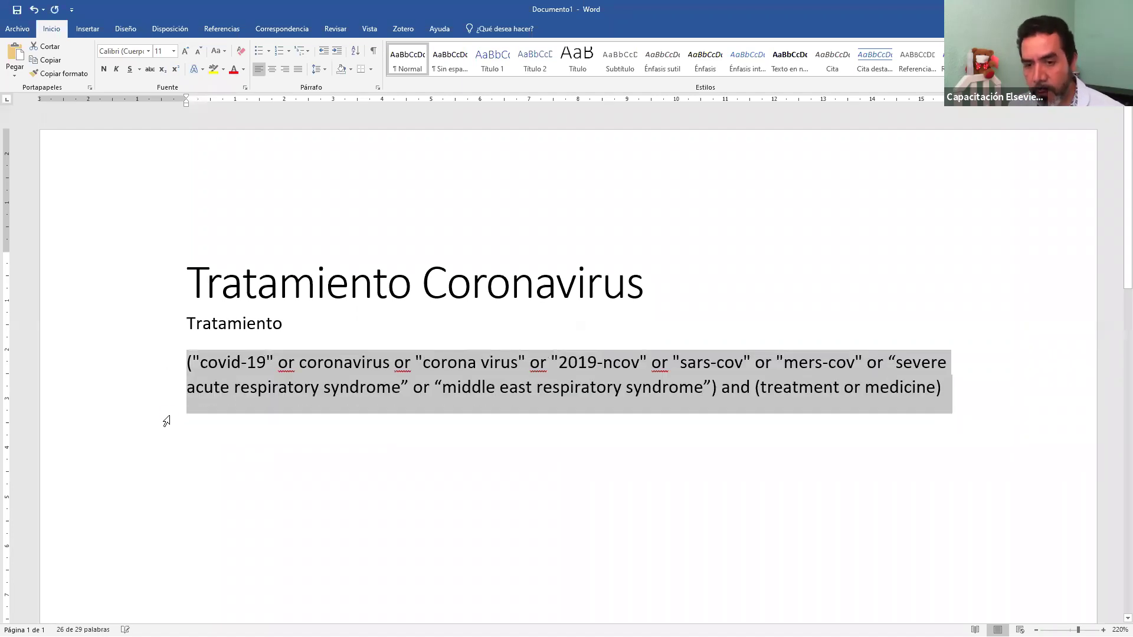
Change the "or" operators after "covid-19" and after coronavirus to uppercase
double_click(284, 365)
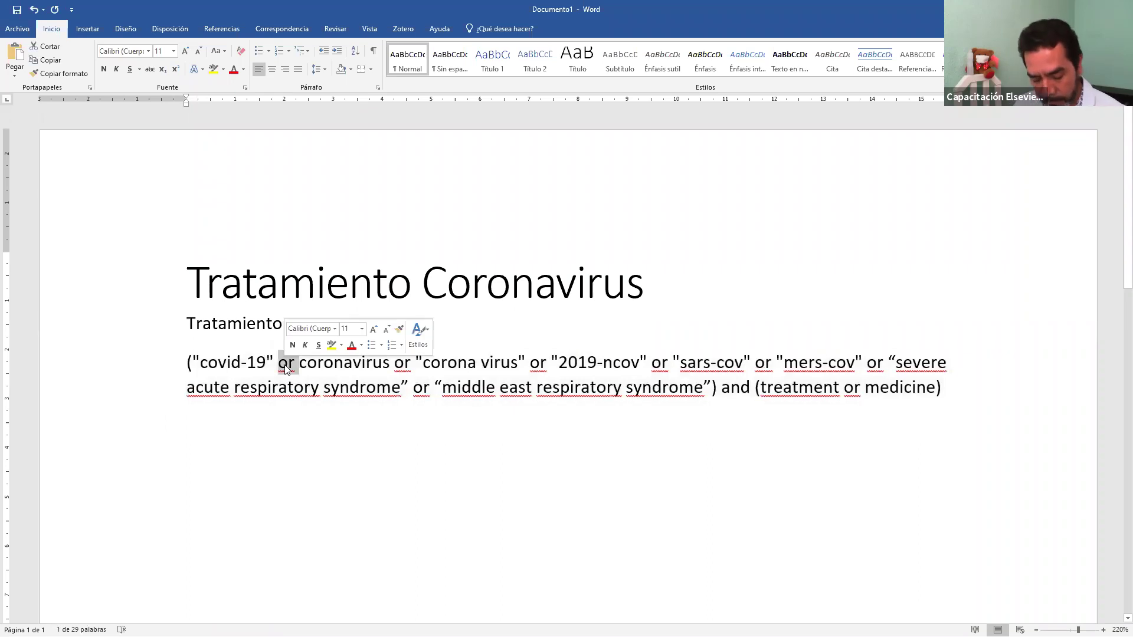
key("shift+F3")
key("shift+F3")
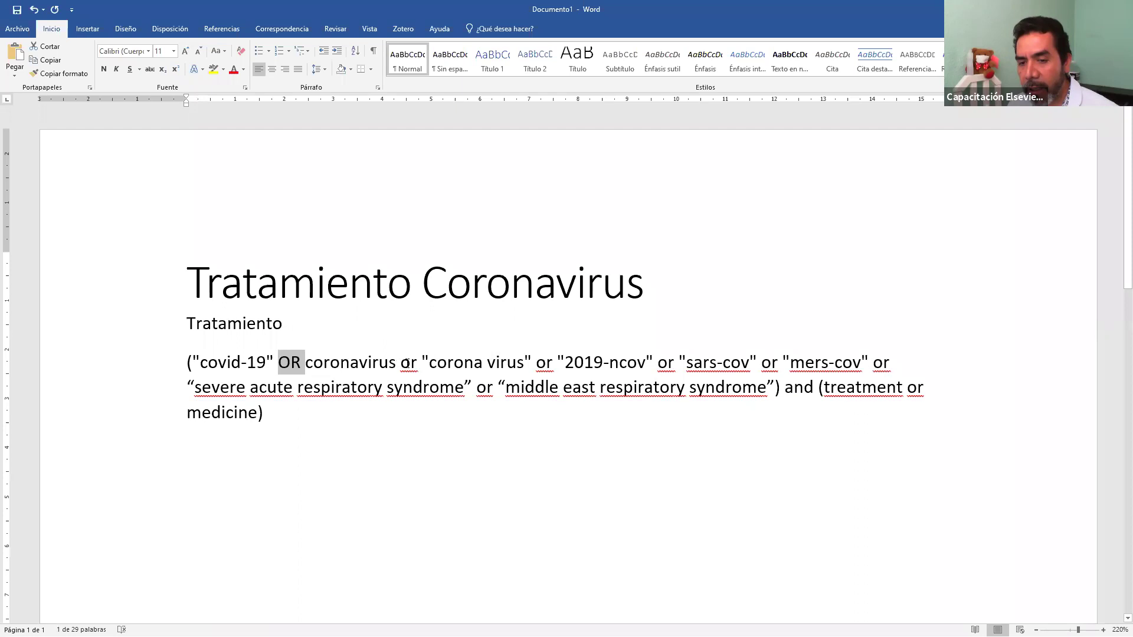
key("shift+F3")
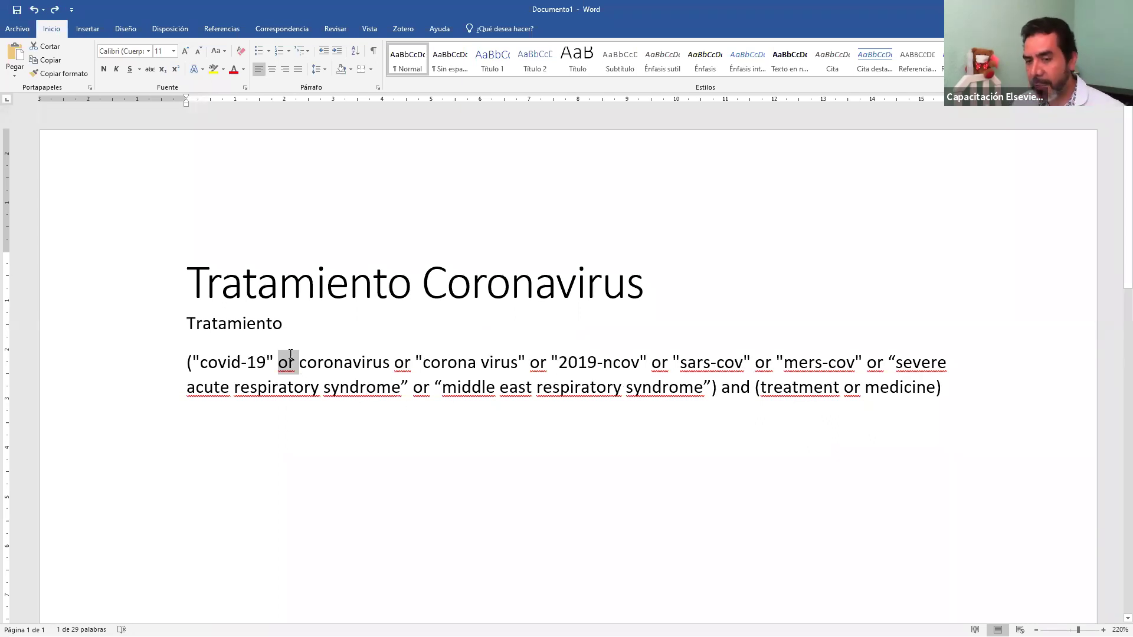
key("shift+F3")
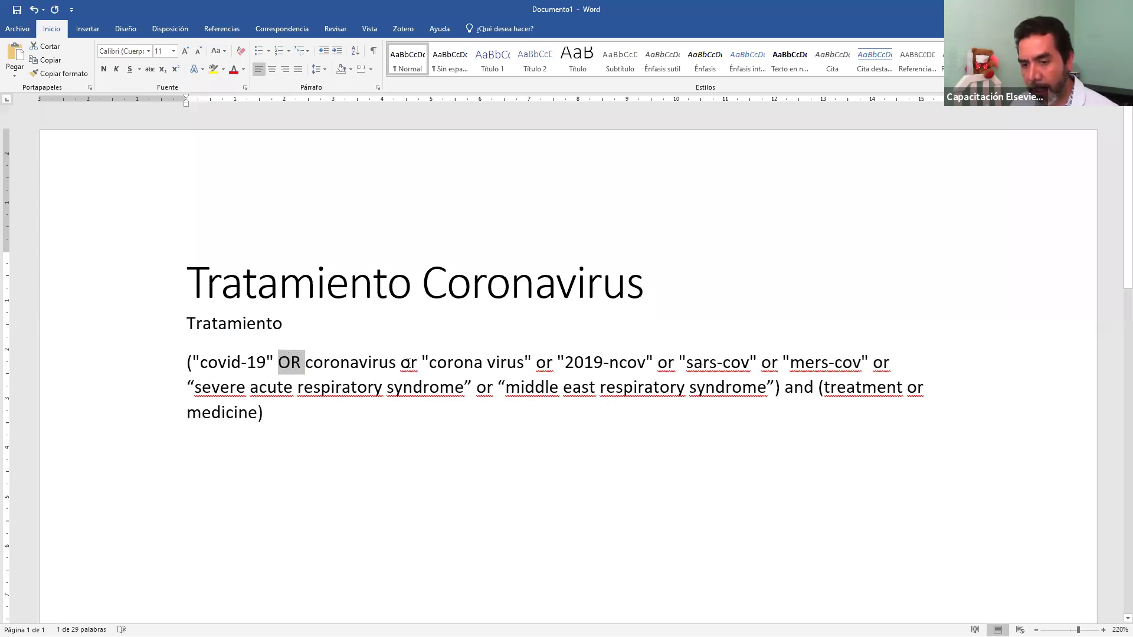
double_click(407, 362)
key("shift+F3")
key("shift+F3")
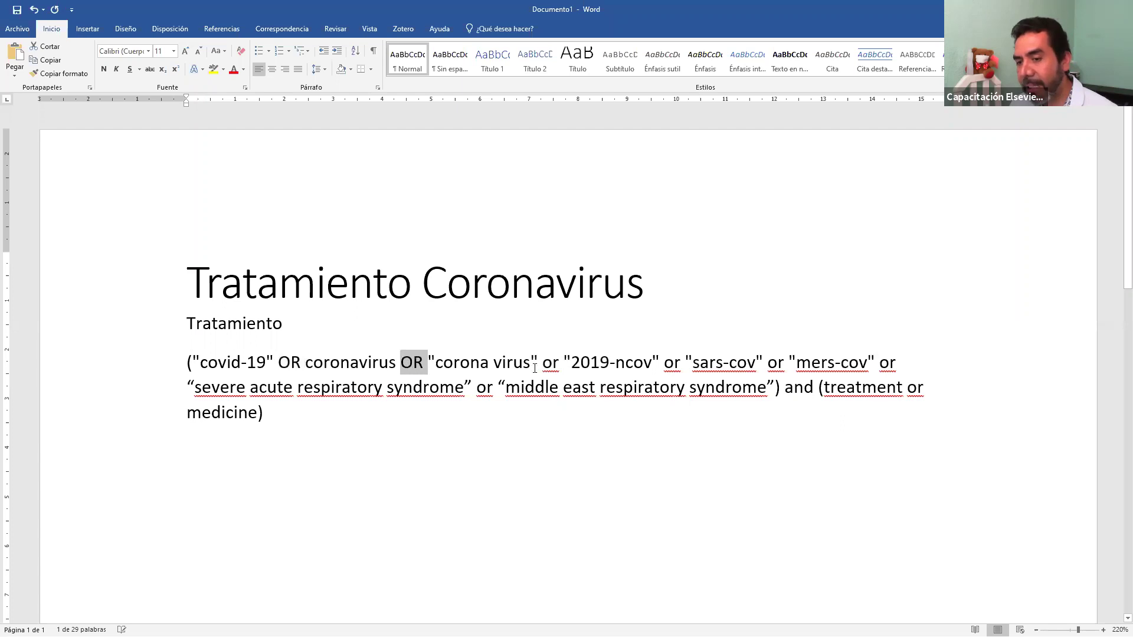
Change the "or" operators after "corona virus", "2019-ncov", "sars-cov" and "mers-cov" to uppercase
double_click(552, 363)
key("shift+F3")
key("shift+F3")
double_click(780, 364)
key("shift+F3")
key("shift+F3")
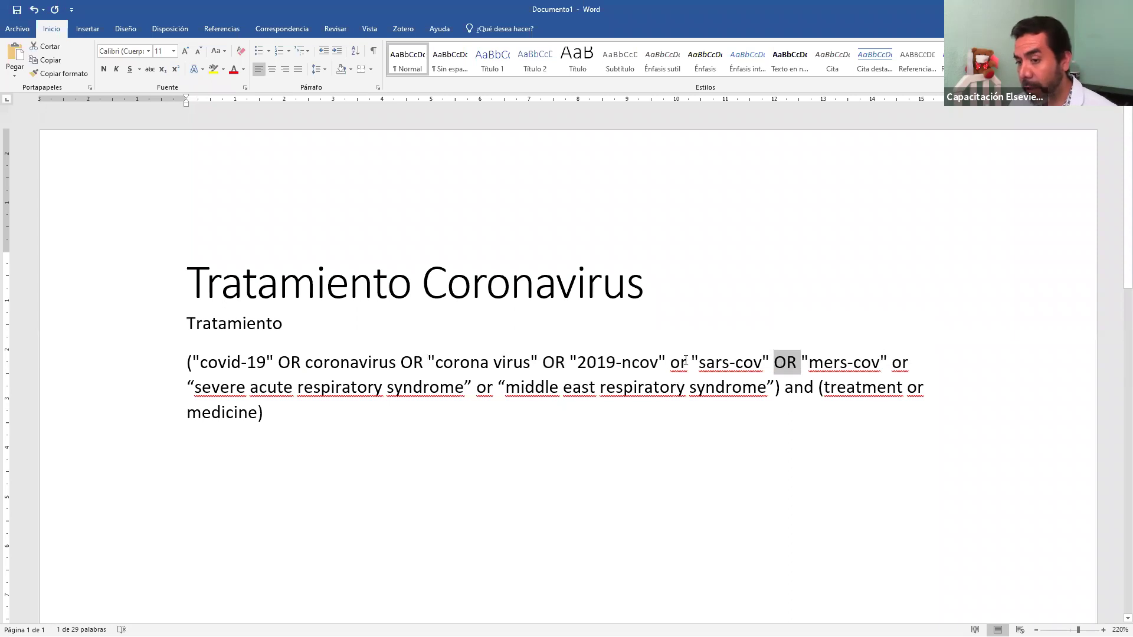
double_click(677, 364)
key("shift+F3")
key("shift+F3")
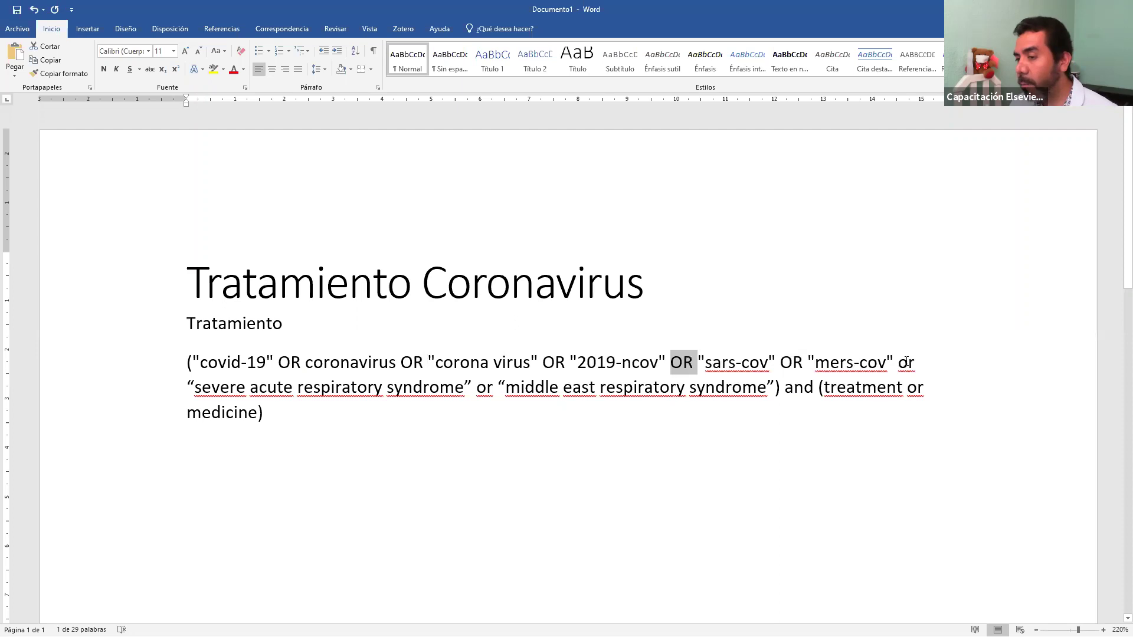
double_click(904, 363)
key("shift+F3")
key("shift+F3")
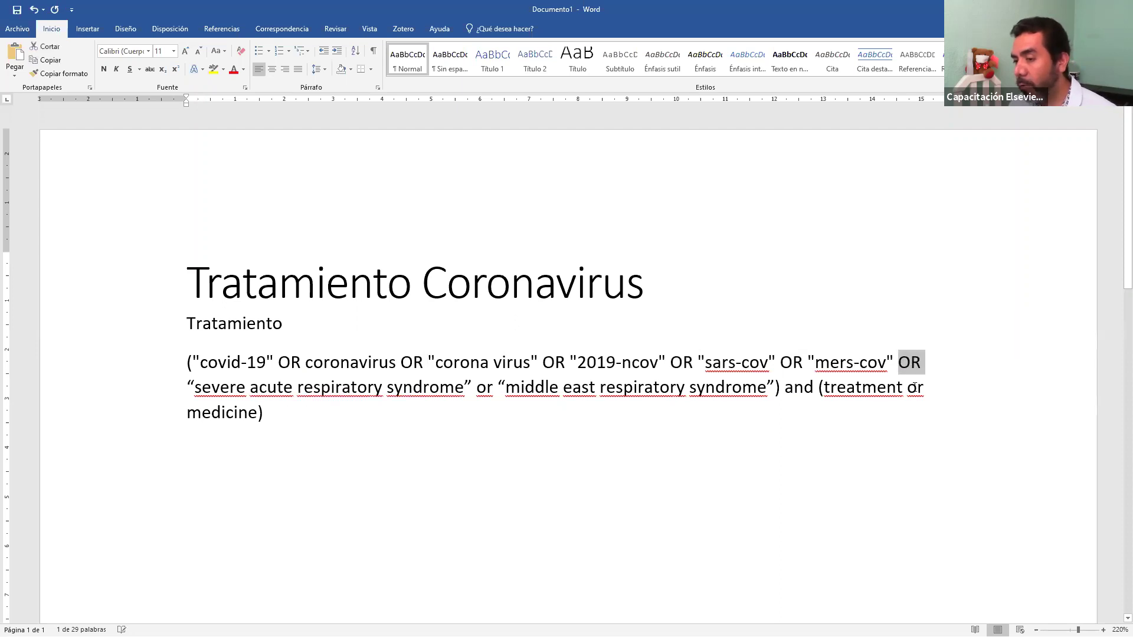
Change the "or" between treatment and medicine and the "and" joining the two parenthesized groups to uppercase
double_click(914, 390)
key("shift+F3")
key("shift+F3")
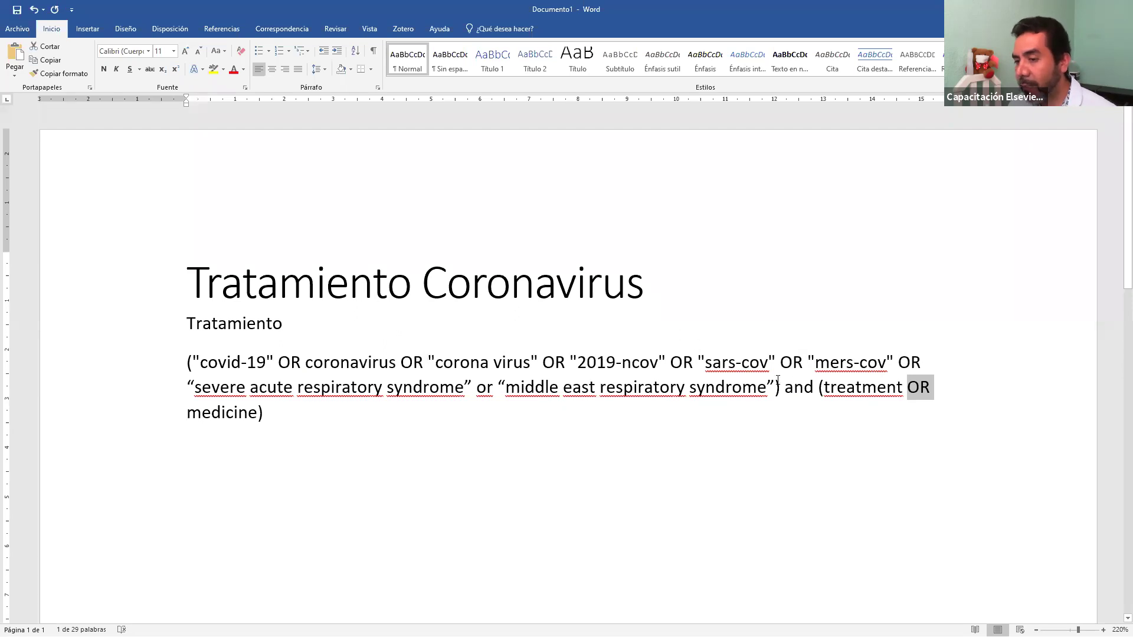
double_click(795, 390)
key("shift+F3")
key("shift+F3")
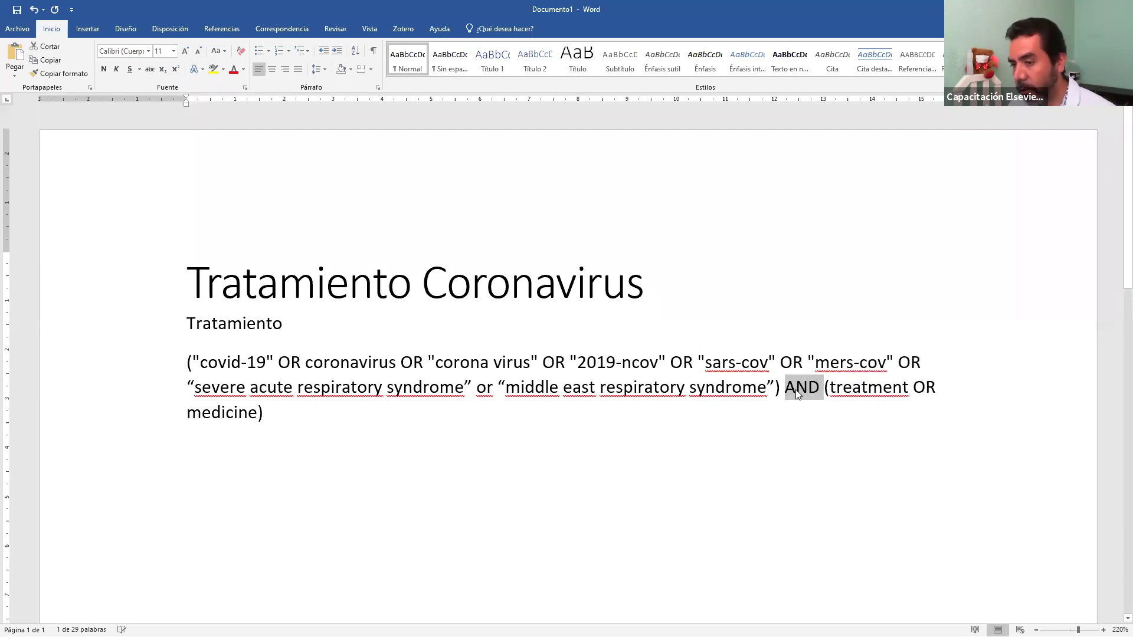
Change the "or" between the two respiratory syndrome names to uppercase and switch back to the ScienceDirect results
double_click(488, 389)
key("shift+F3")
key("shift+F3")
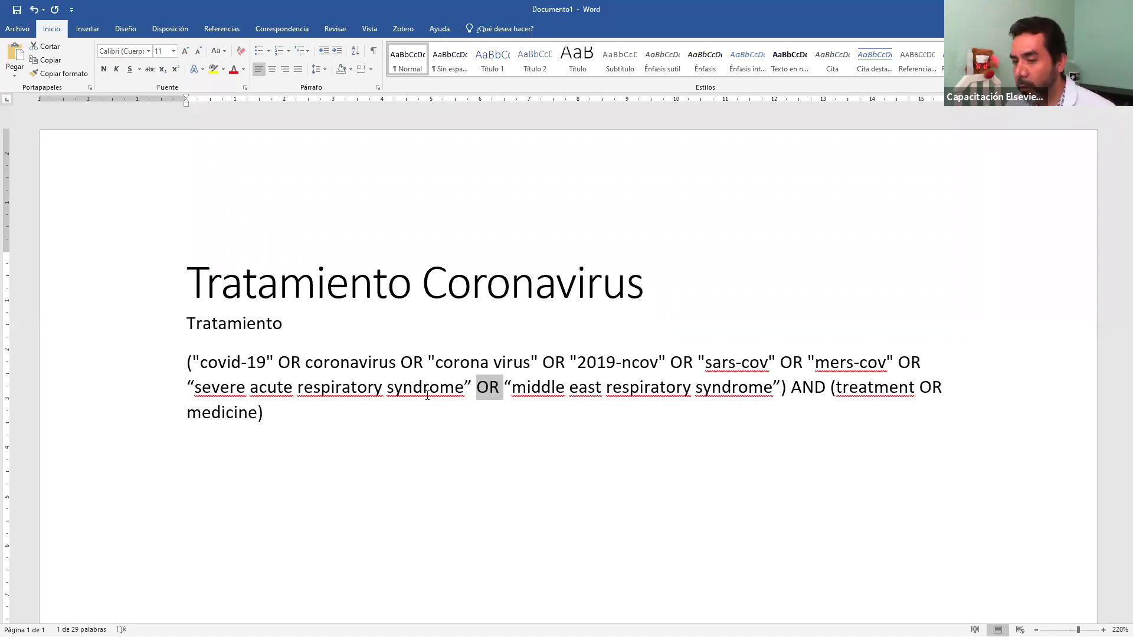
left_click(314, 448)
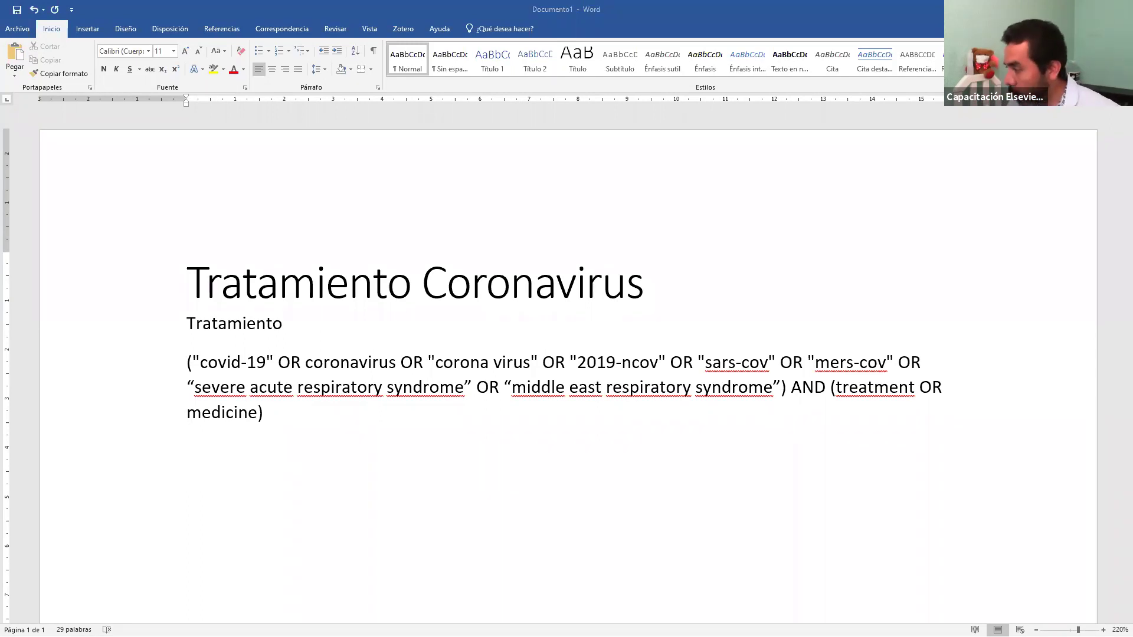
key("alt+Tab")
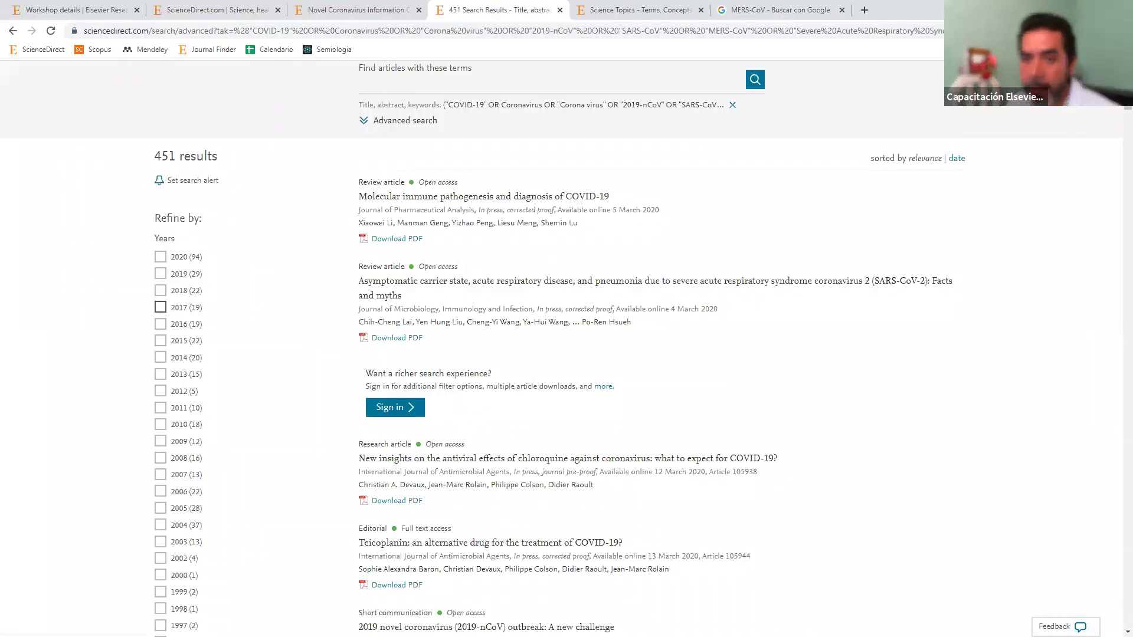
Reopen the advanced search form, set the year to 2020 and show all search fields
left_click(382, 122)
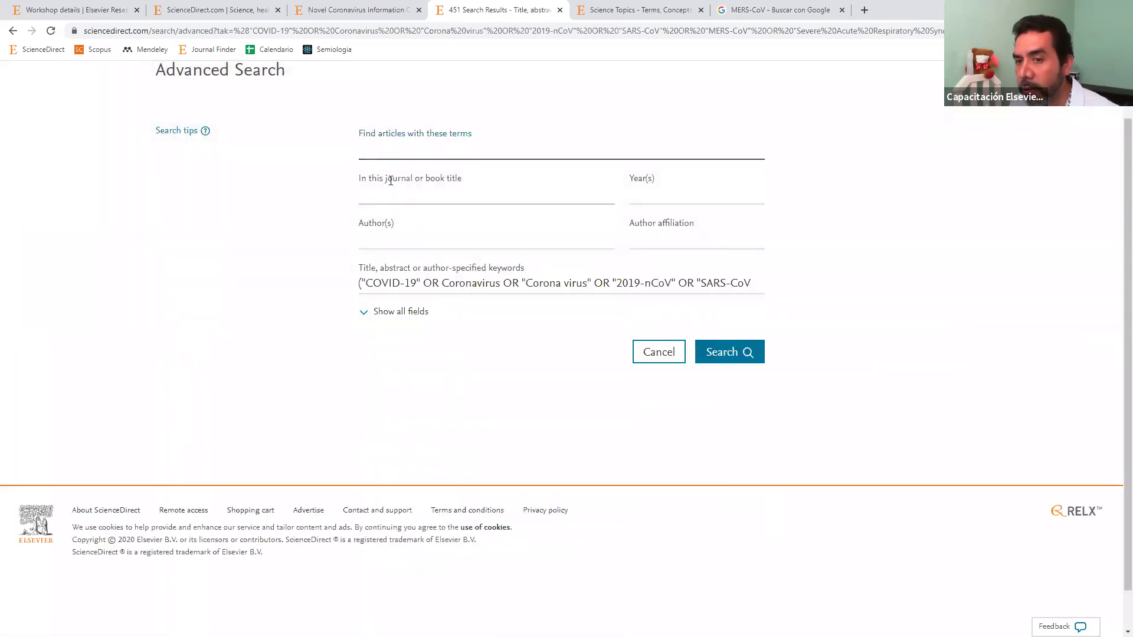
left_click(382, 198)
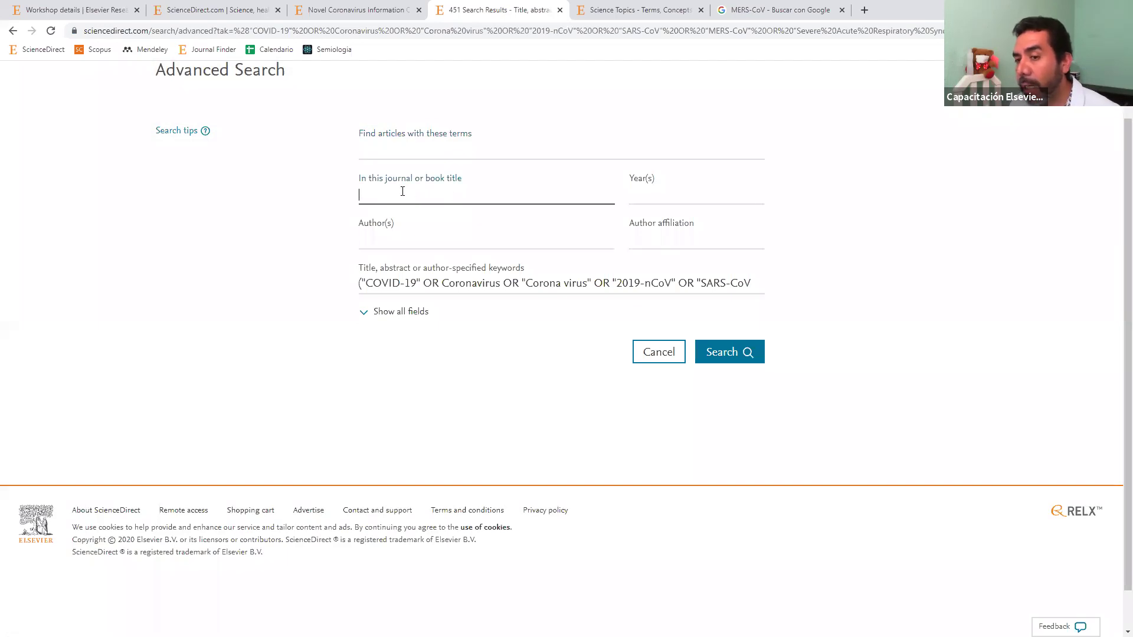
left_click(707, 197)
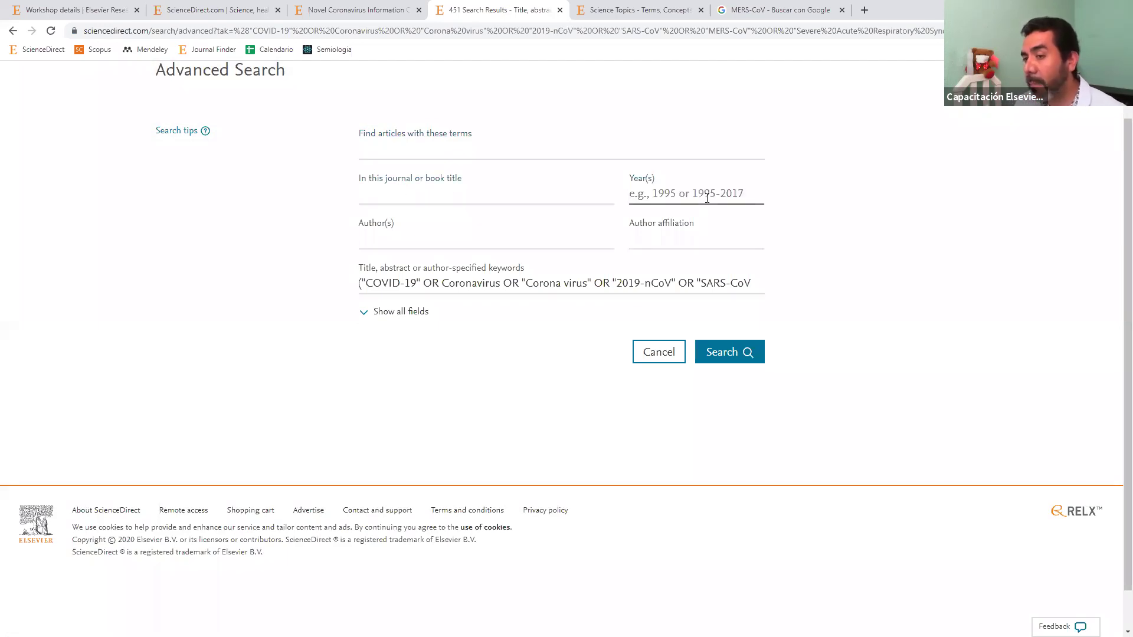
type("2020")
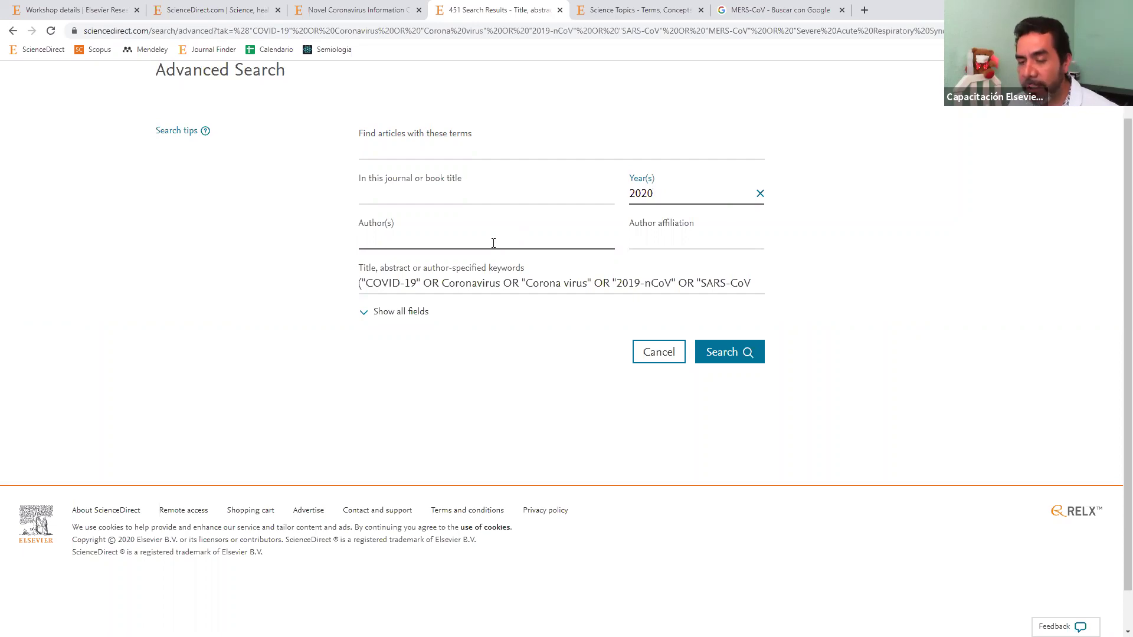
left_click(409, 312)
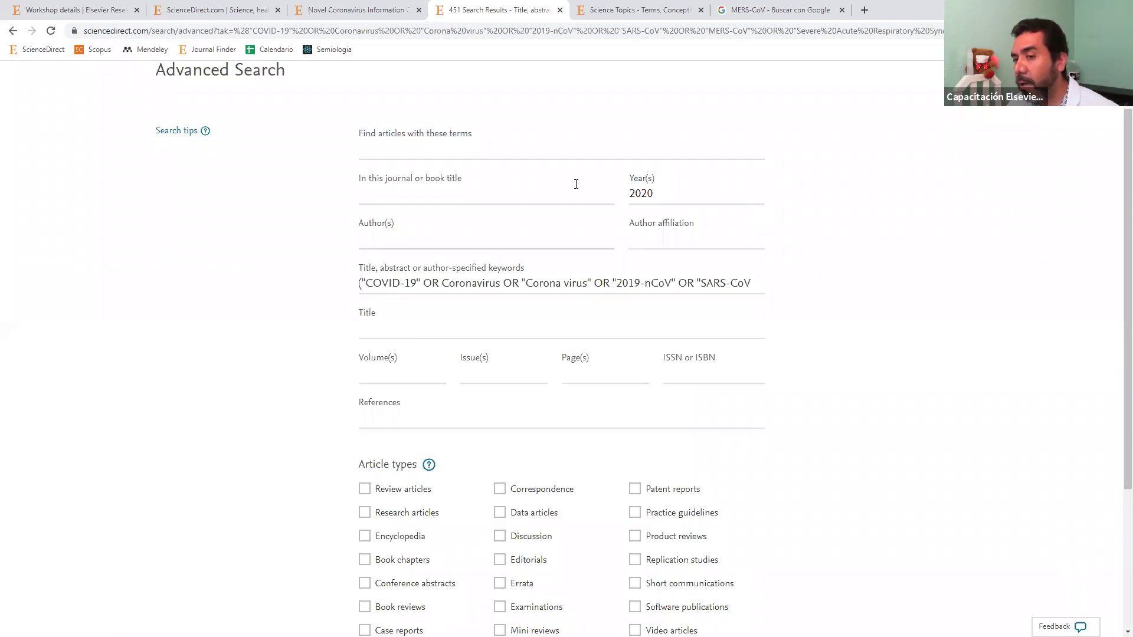
Examine the coronavirus query in the title, abstract or author-specified keywords field and compare that field with the general terms field
left_click(442, 283)
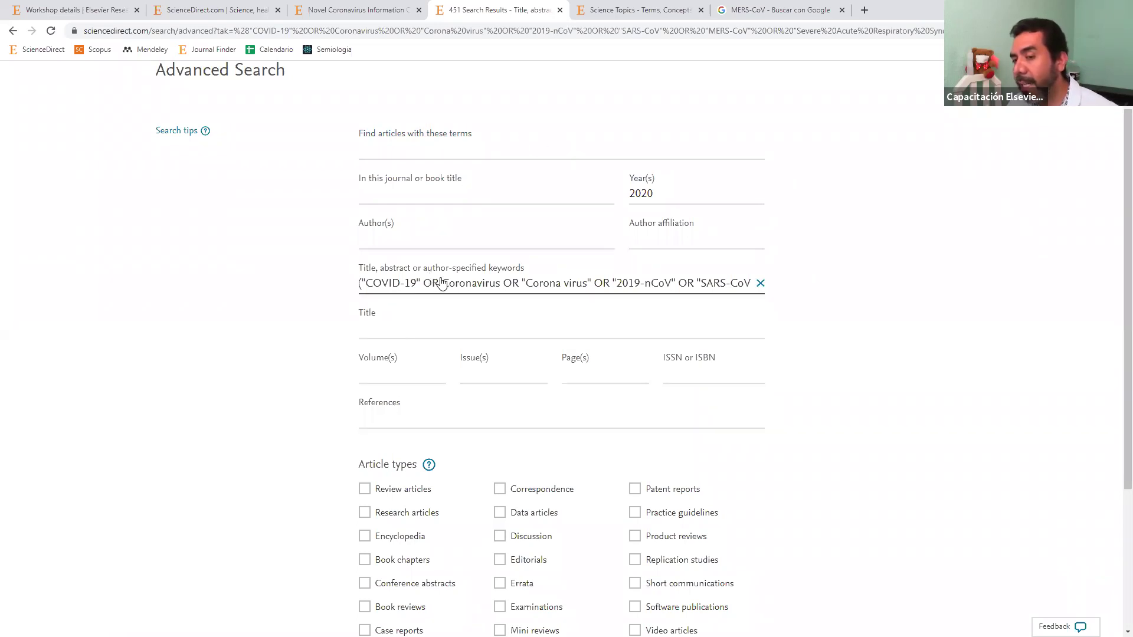
key("alt+Tab")
key("alt+Tab")
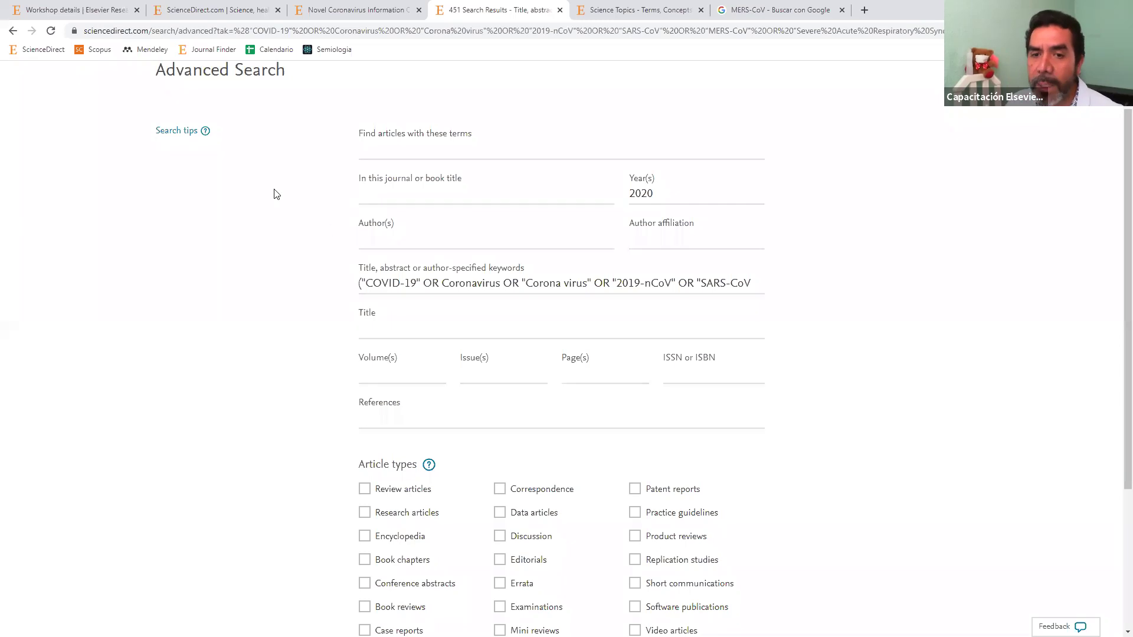
double_click(371, 286)
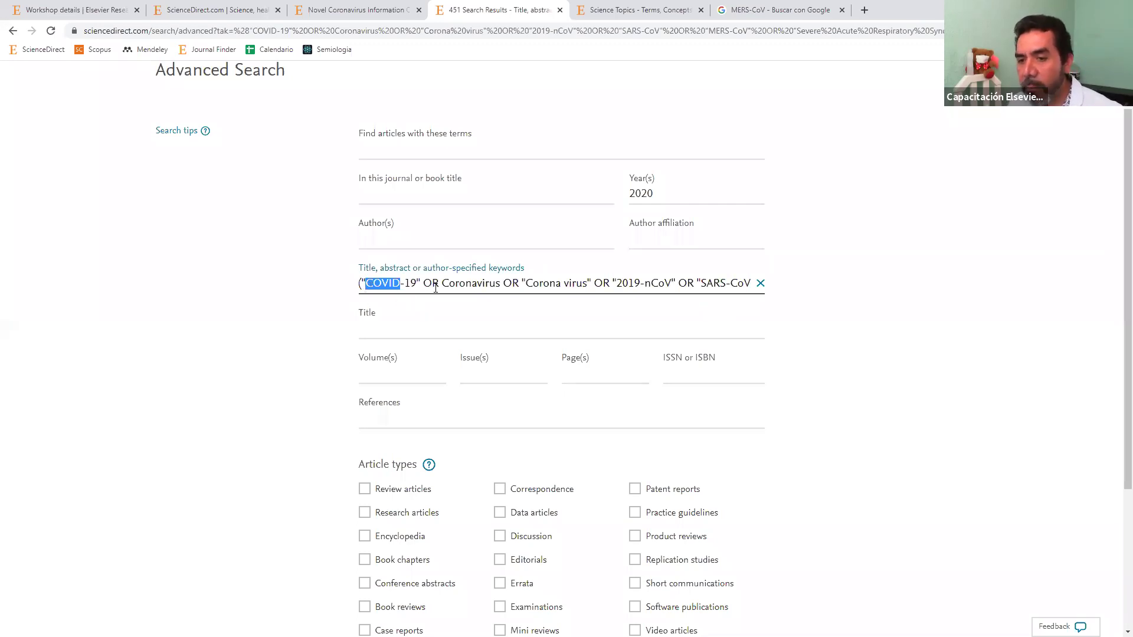
left_click(502, 152)
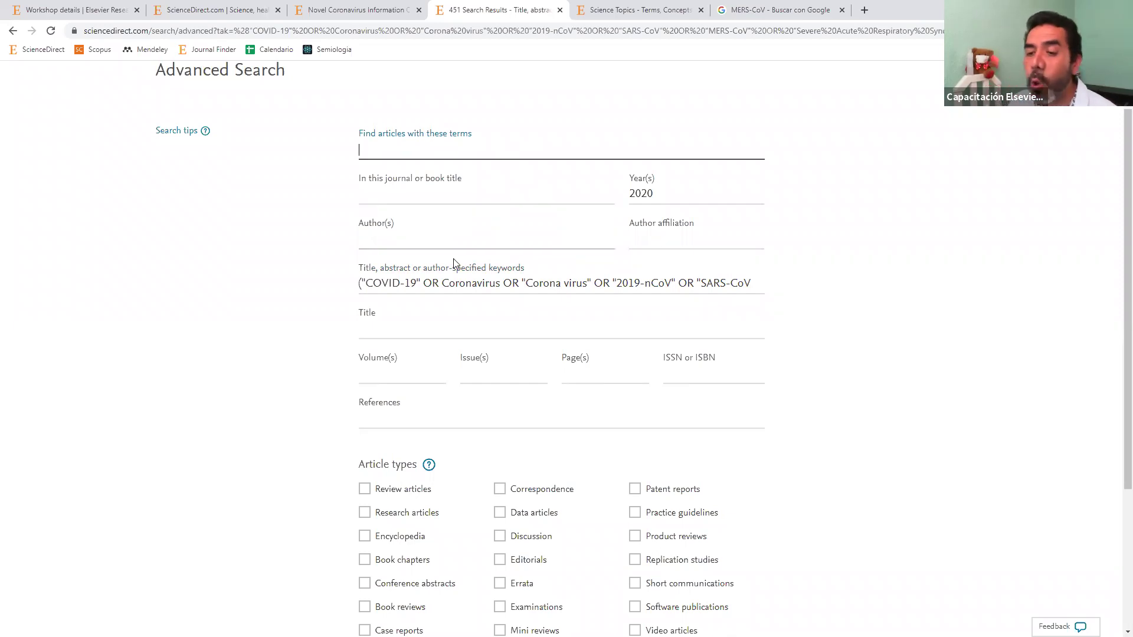
left_click(432, 284)
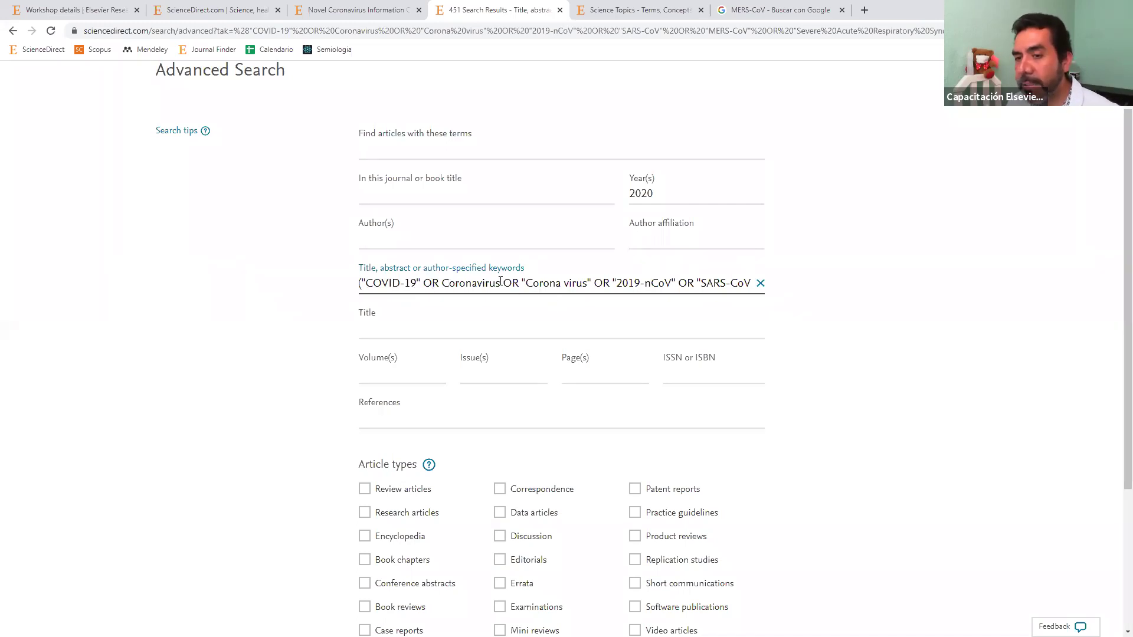
scroll(501, 282, "up", 1)
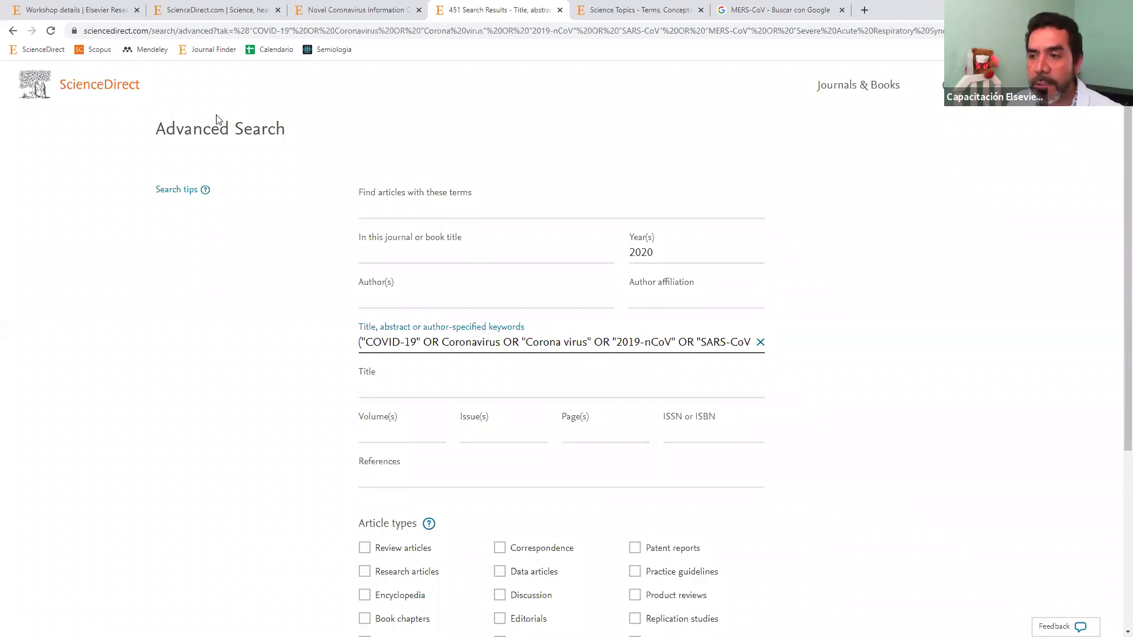
Return to the ScienceDirect home page and run a keyword search for coronavirus
left_click(75, 95)
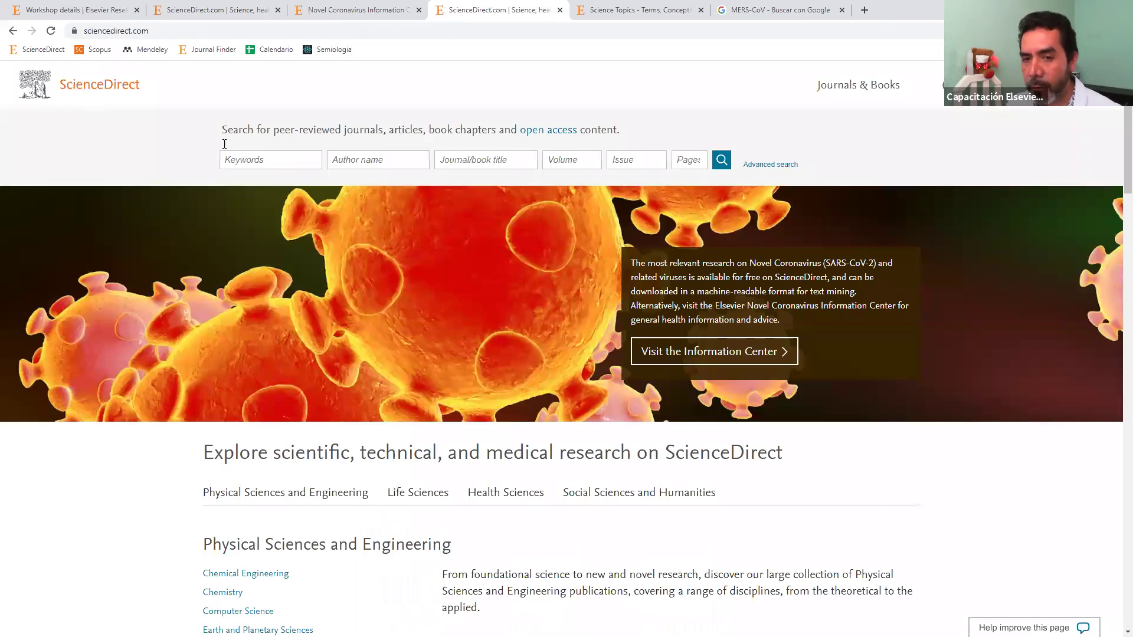
left_click(282, 162)
type("coronavirus")
key("Return")
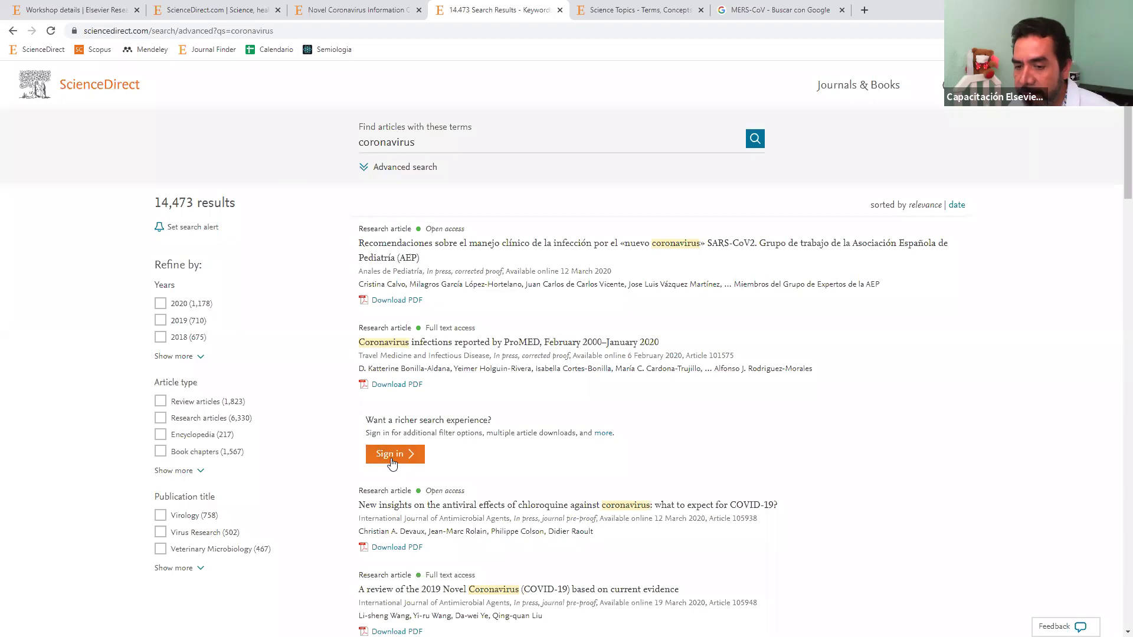
Look through the coronavirus results and sign in with the saved account credentials for a richer search experience
scroll(392, 464, "down", 1)
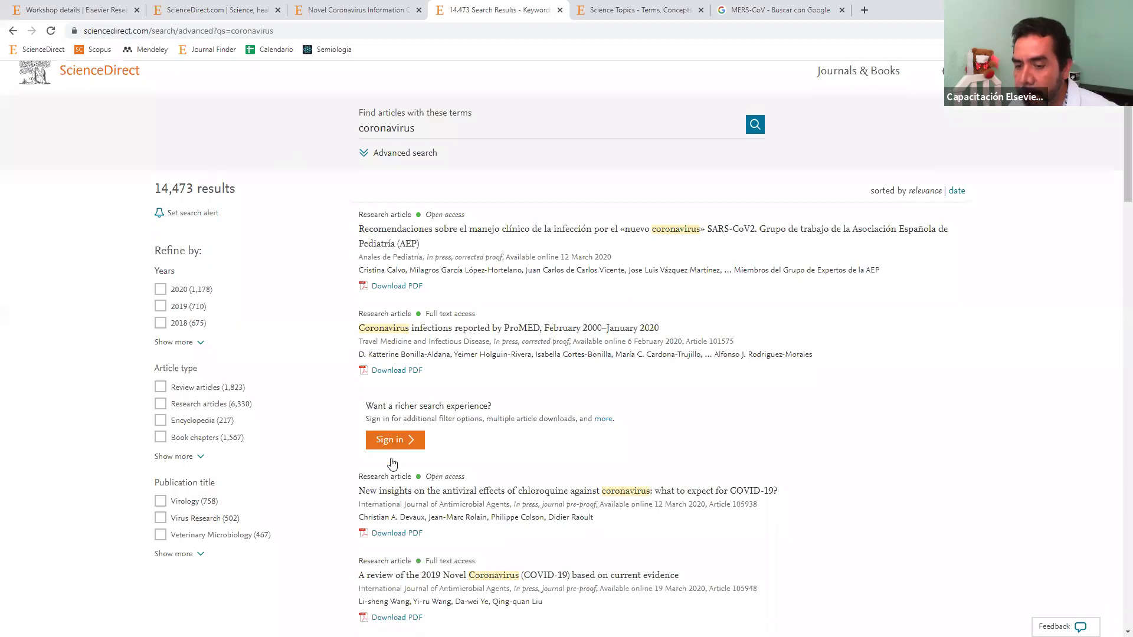
scroll(392, 464, "down", 2)
scroll(392, 464, "down", 10)
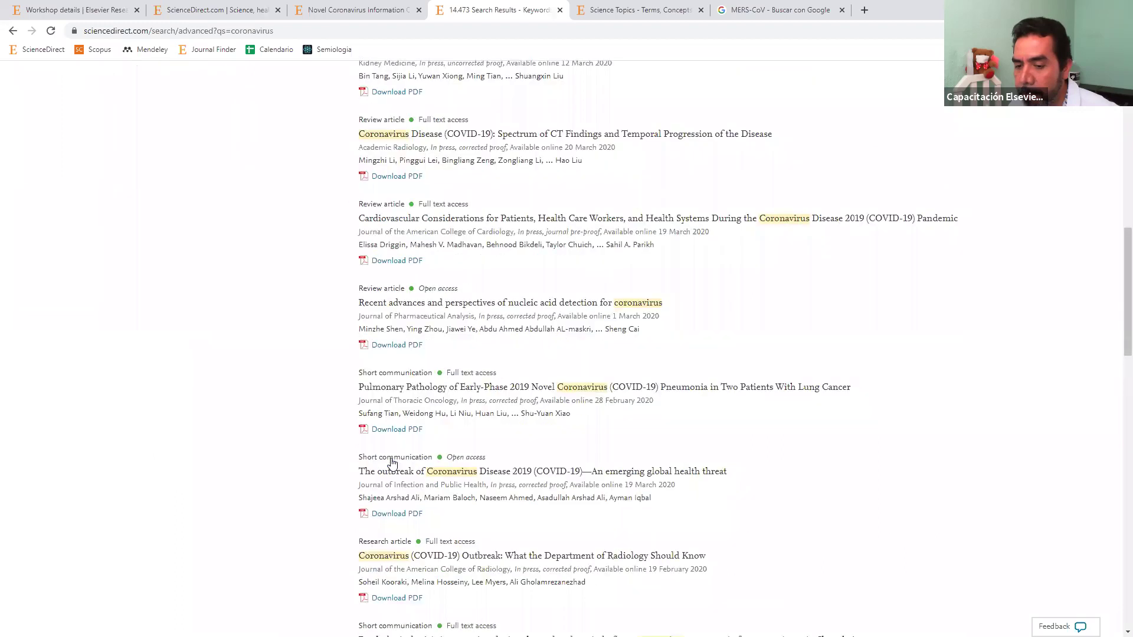
scroll(975, 234, "up", 15)
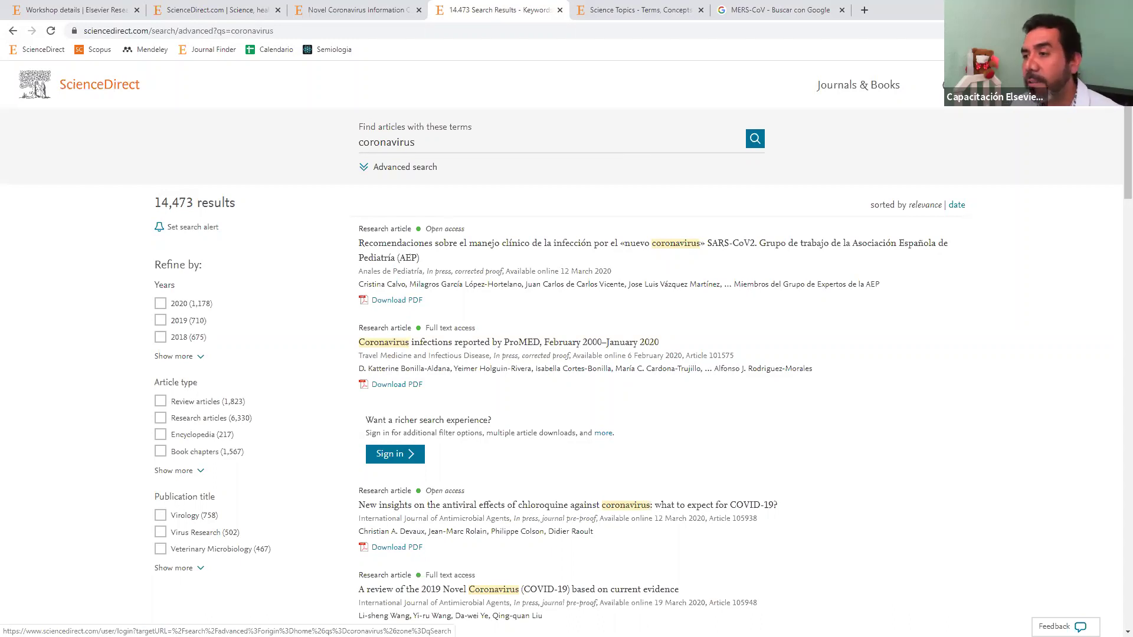
left_click(395, 454)
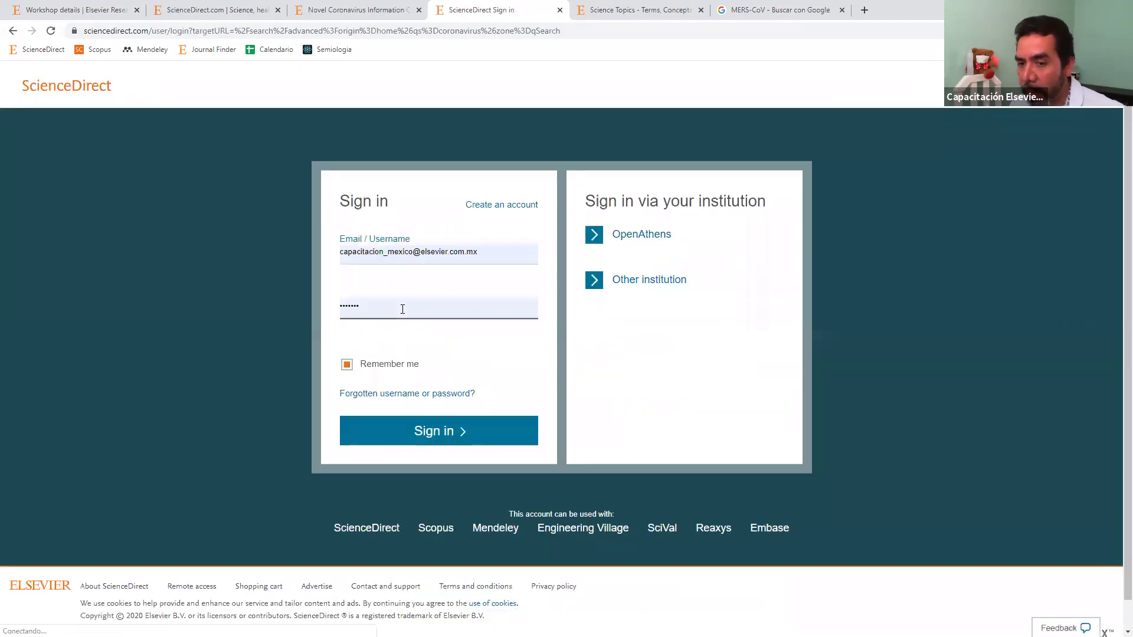
left_click(423, 432)
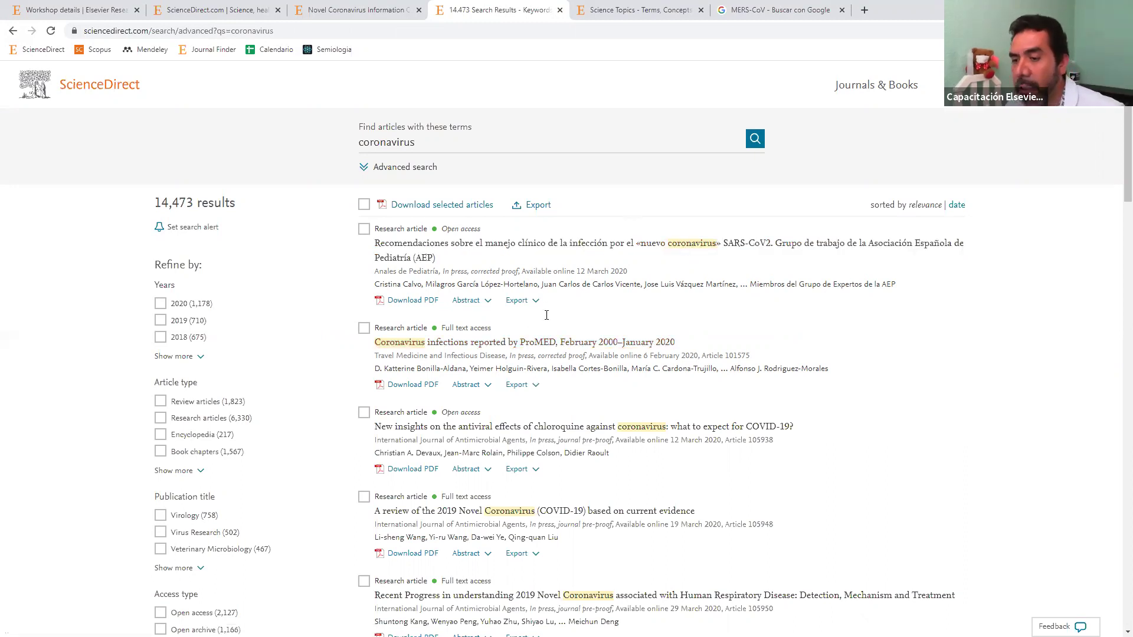
Open the article "Coronavirus infections reported by ProMED, February 2000–January 2020" and examine its citing articles and article metrics
left_click(535, 343)
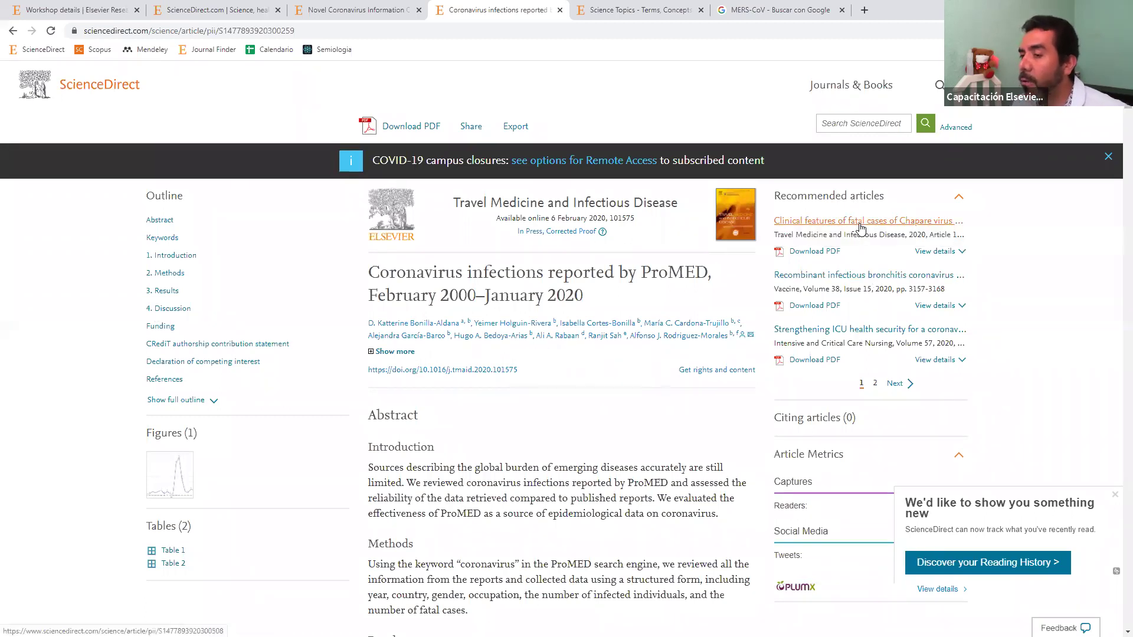
scroll(713, 197, "down", 3)
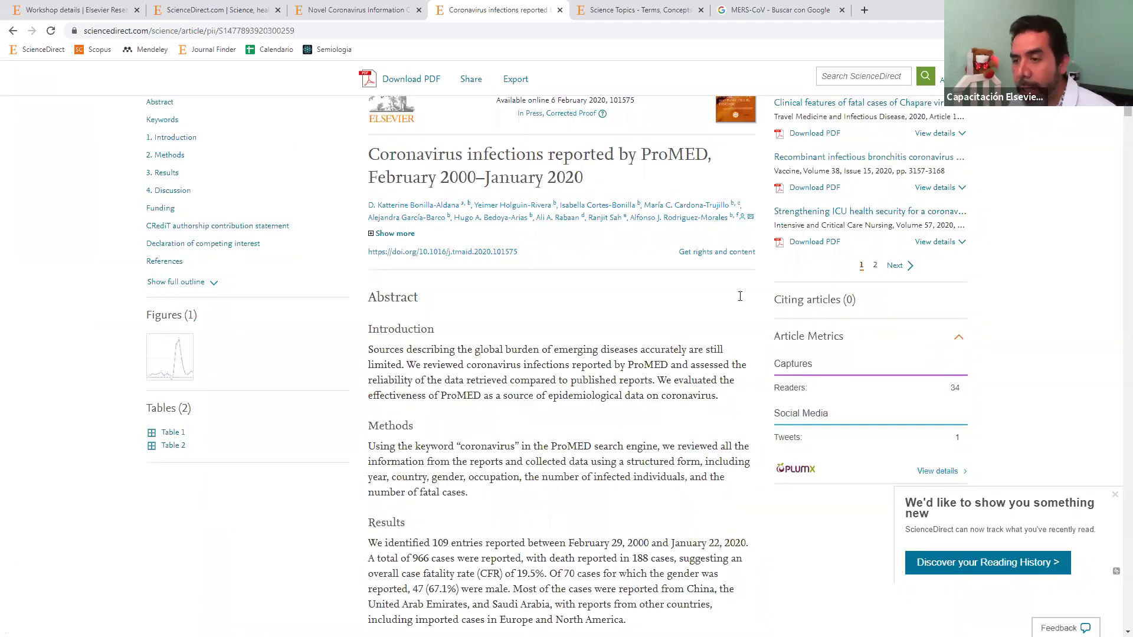
left_click_drag(842, 302, 852, 299)
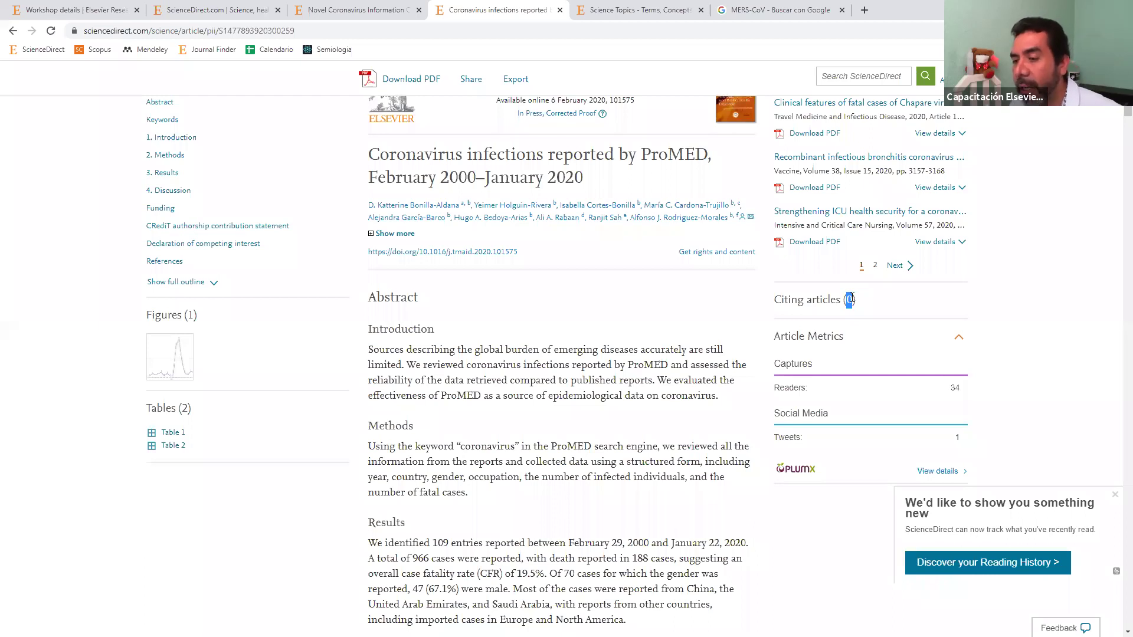
scroll(851, 299, "down", 1)
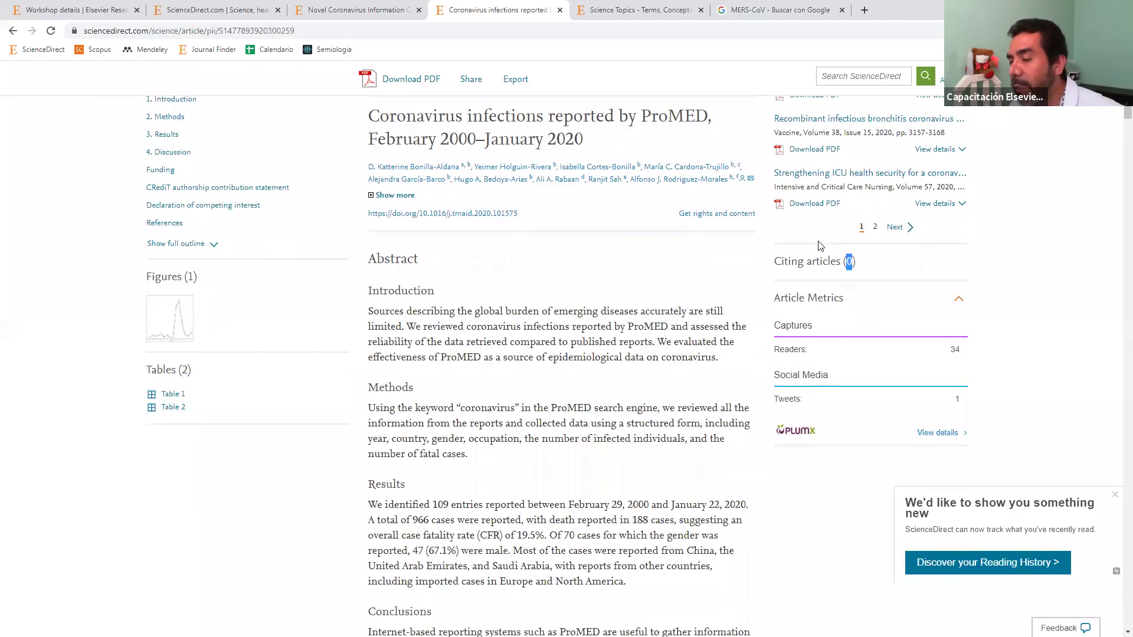
scroll(822, 242, "down", 1)
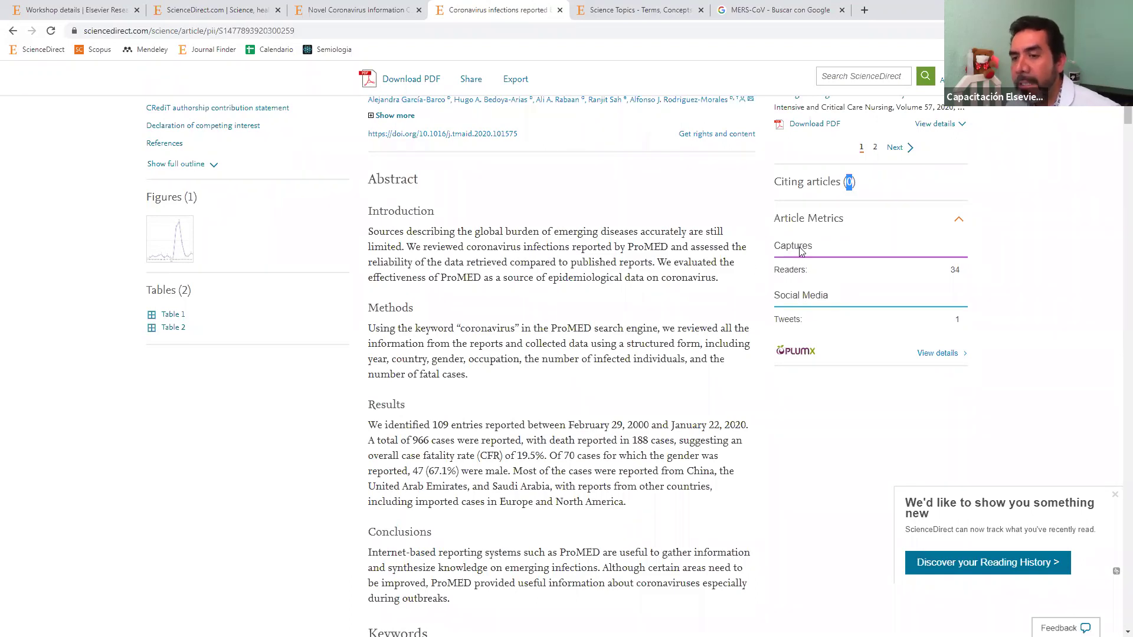
left_click(630, 259)
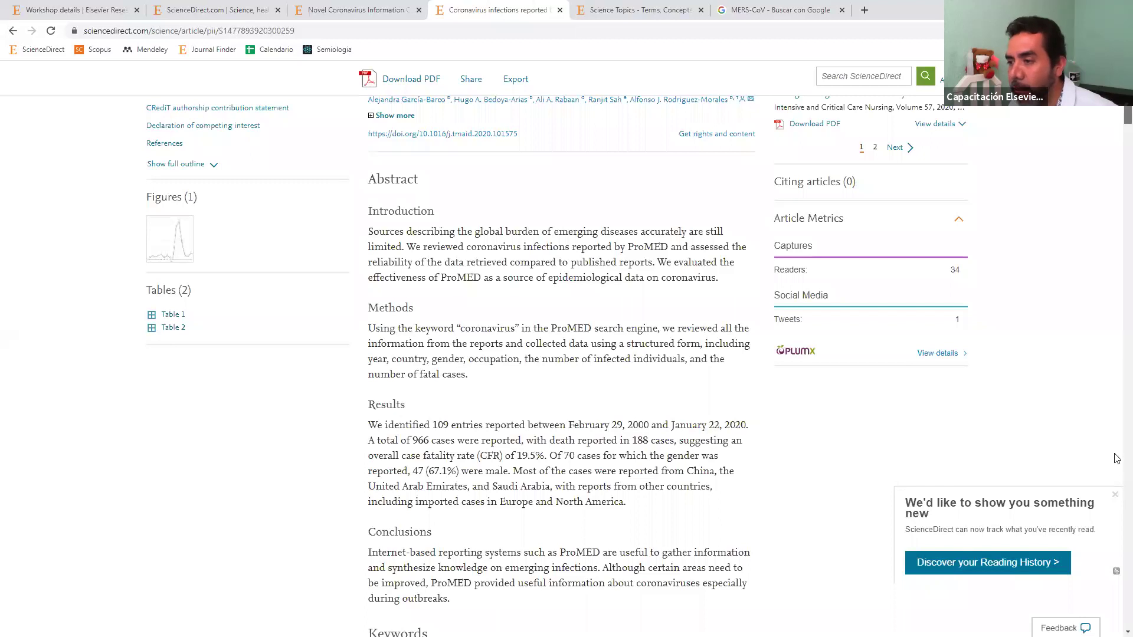
Examine the ProMED article's tables, discussion, references and keywords
scroll(1116, 460, "down", 15)
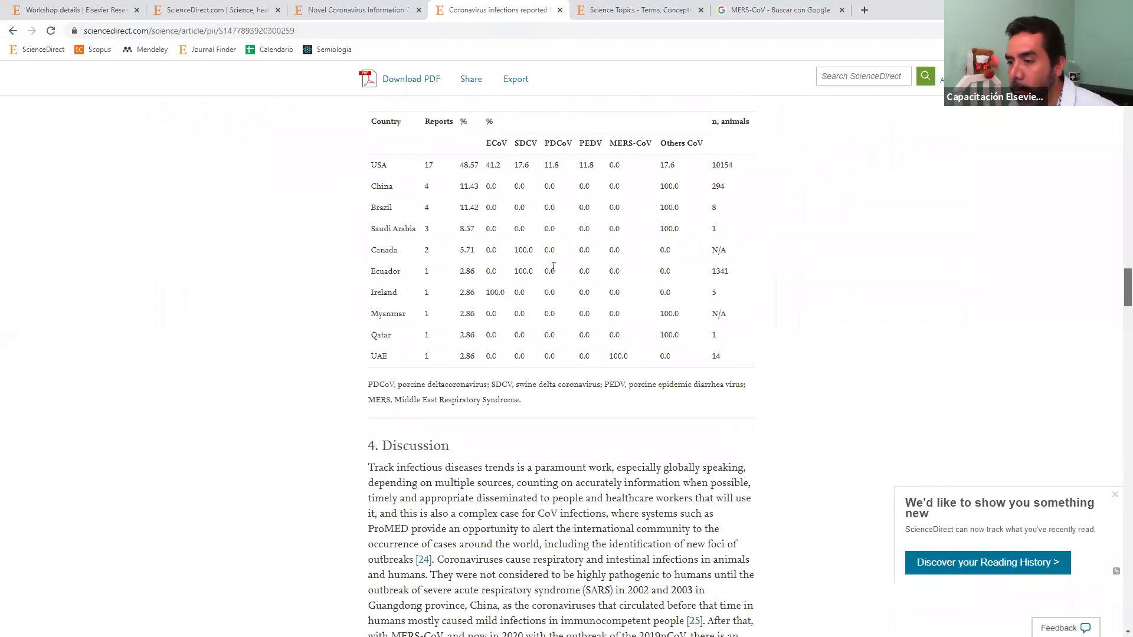
scroll(734, 320, "down", 15)
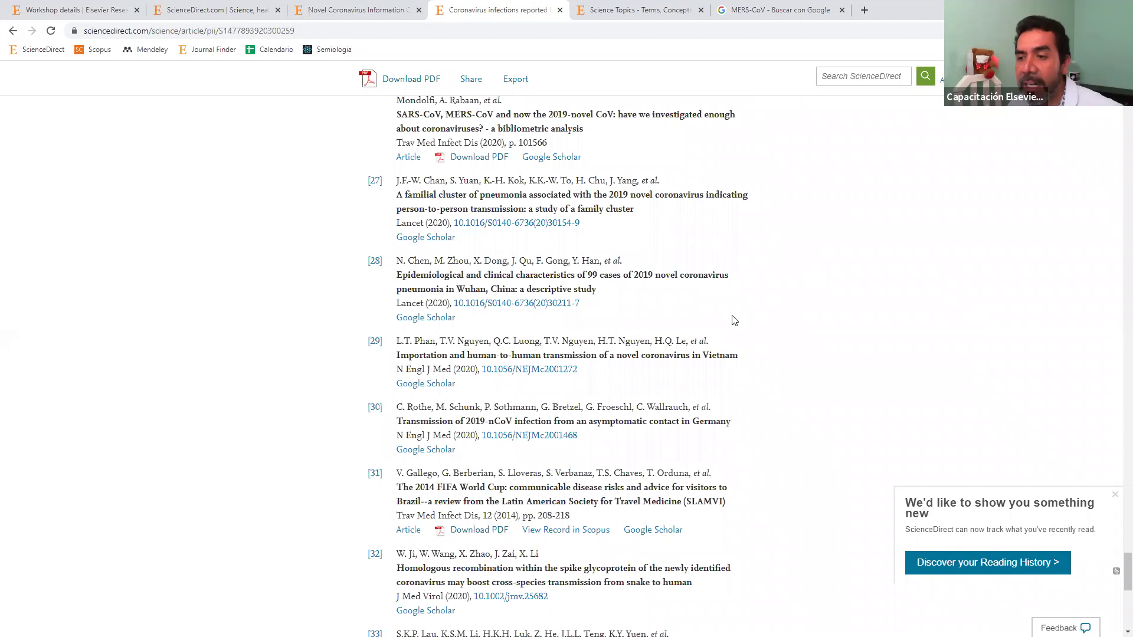
scroll(826, 342, "up", 5)
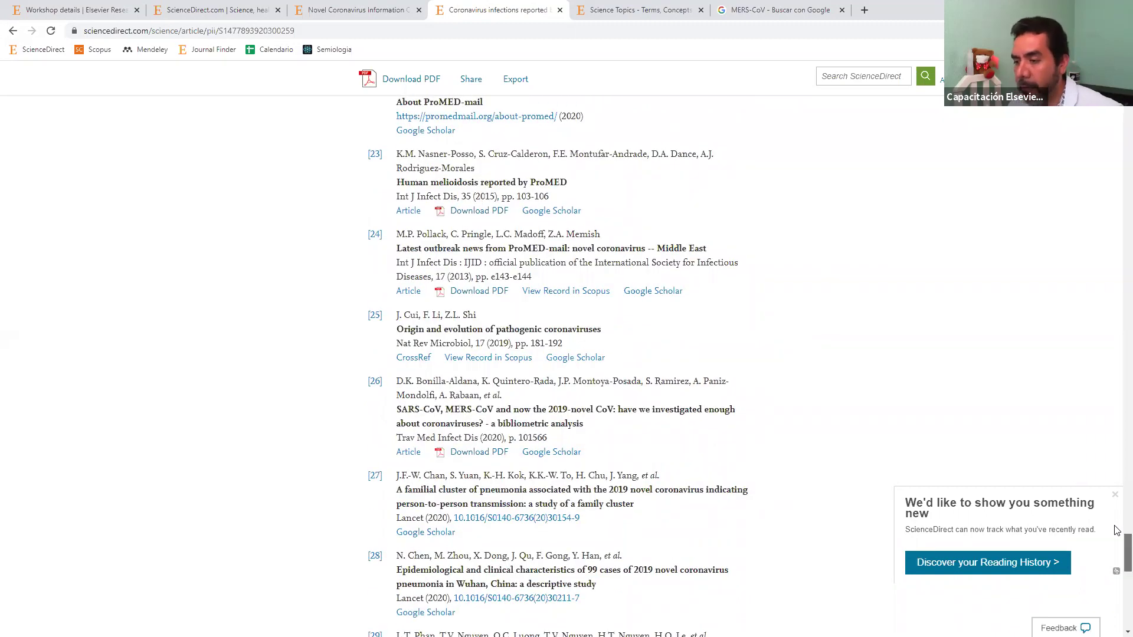
scroll(1117, 307, "up", 5)
scroll(566, 407, "up", 20)
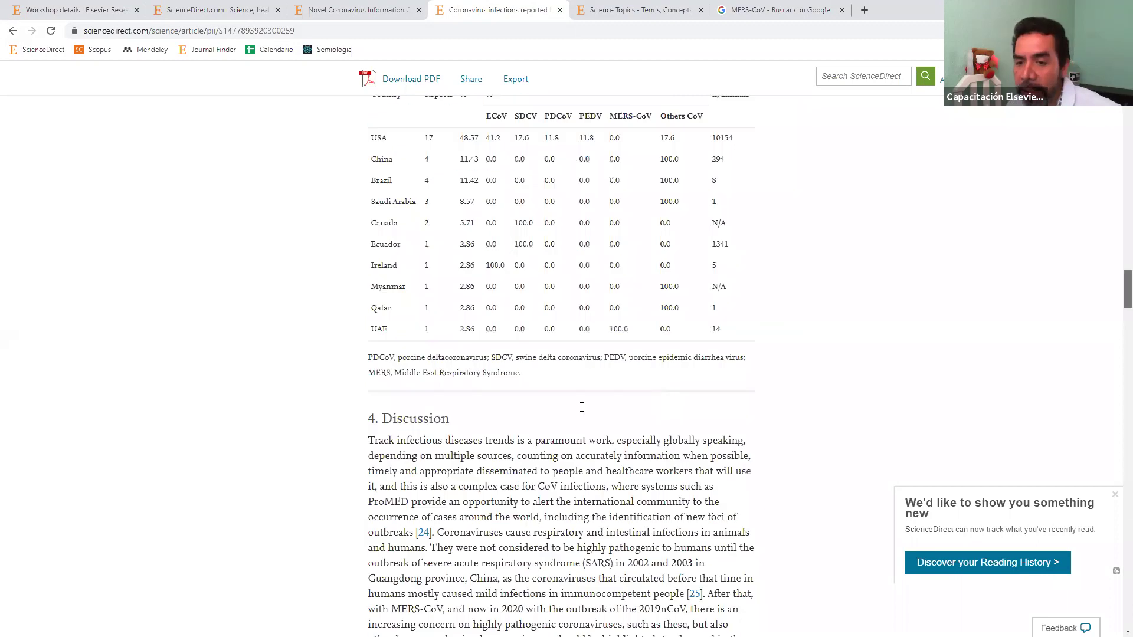
scroll(542, 427, "down", 7)
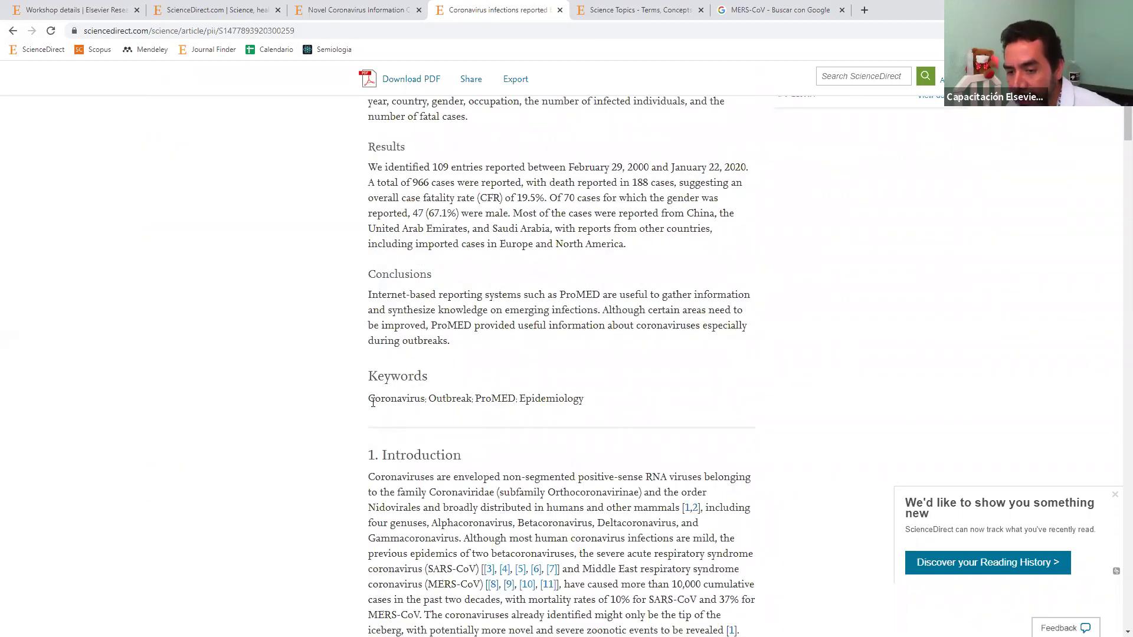
left_click_drag(371, 401, 572, 402)
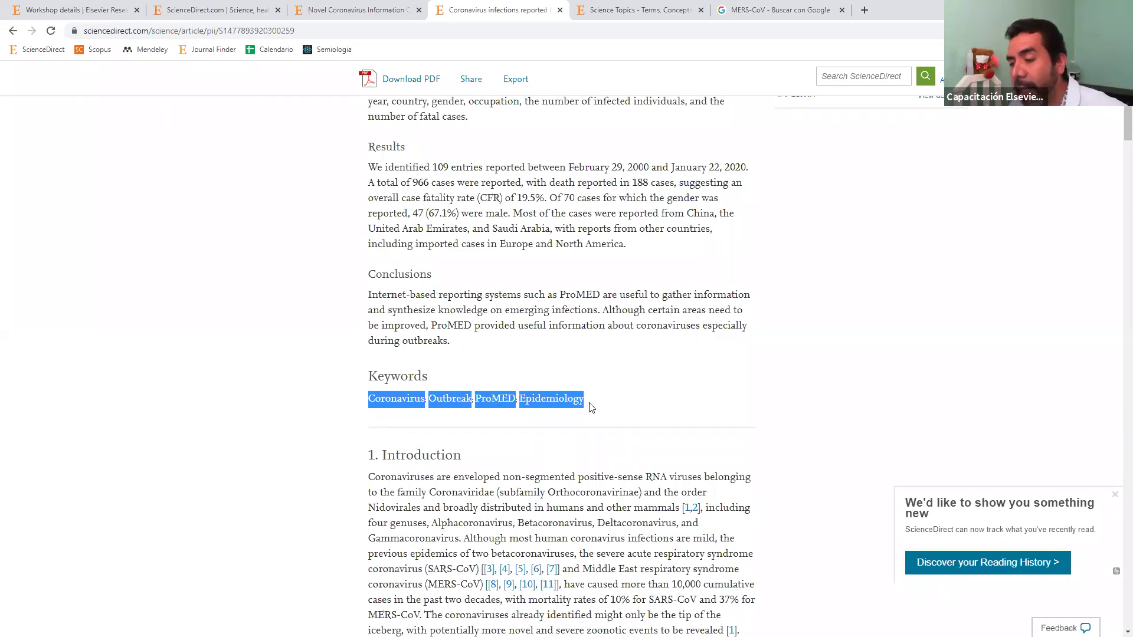
scroll(591, 407, "up", 1)
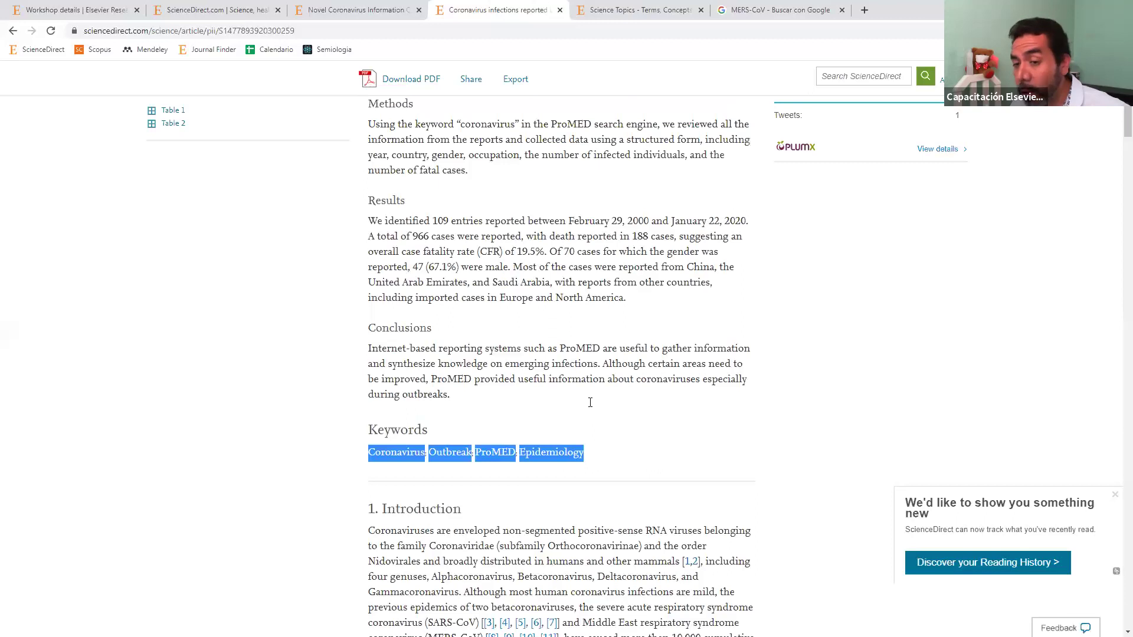
scroll(591, 407, "up", 2)
scroll(590, 407, "up", 5)
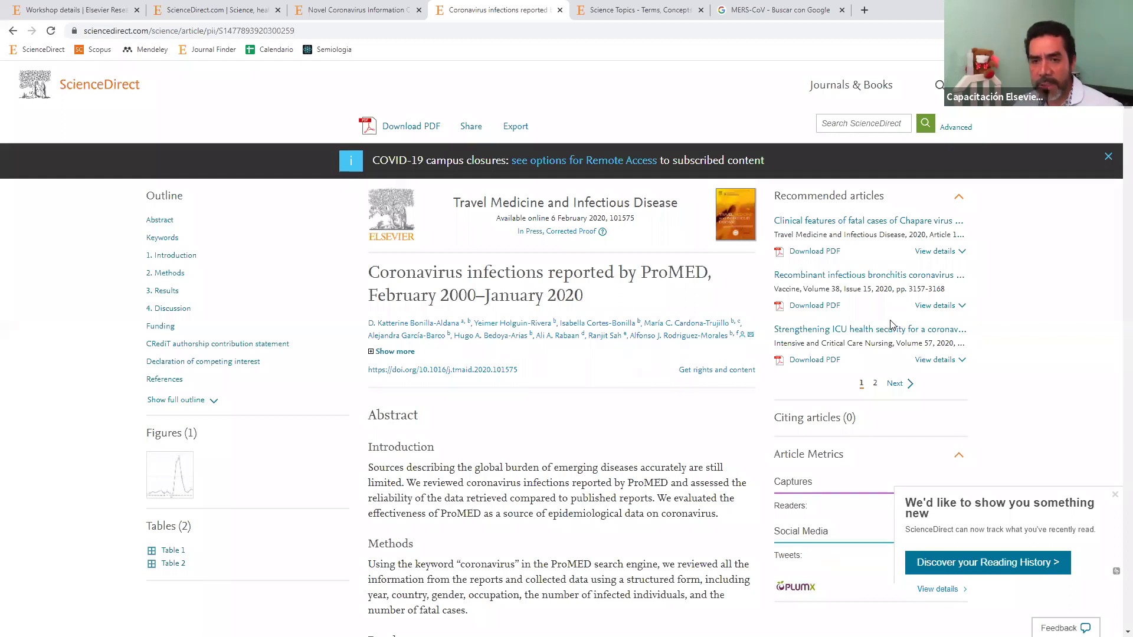
Go back to the results, open the PDF of "Recomendaciones sobre el manejo clínico de la infección por el «nuevo coronavirus» SARS-CoV2" and download it
left_click(13, 31)
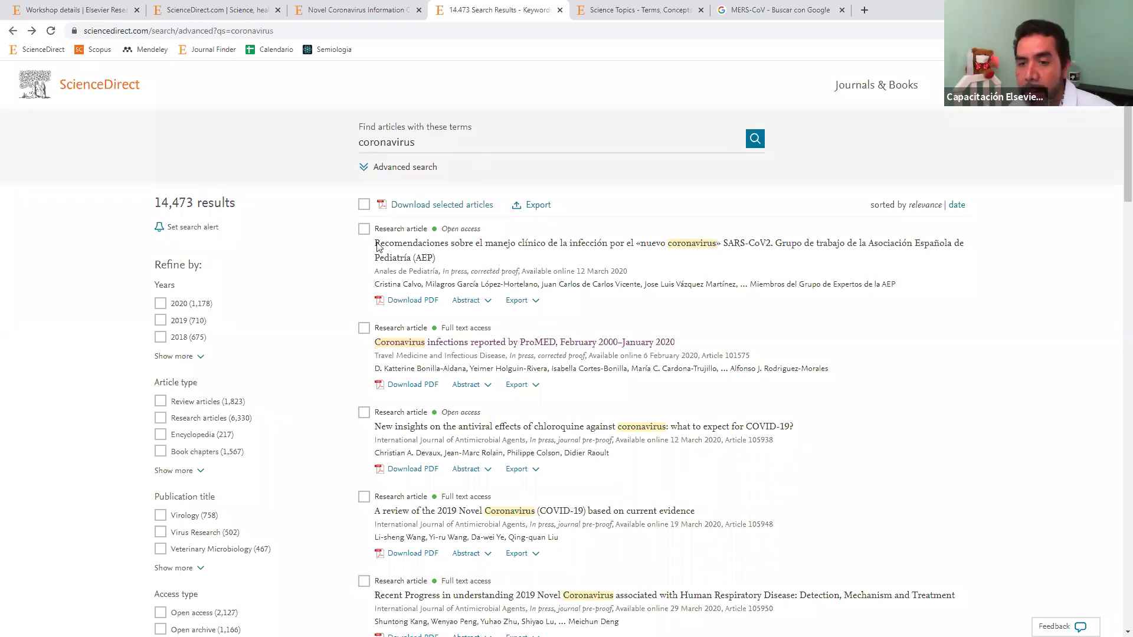
left_click(405, 306)
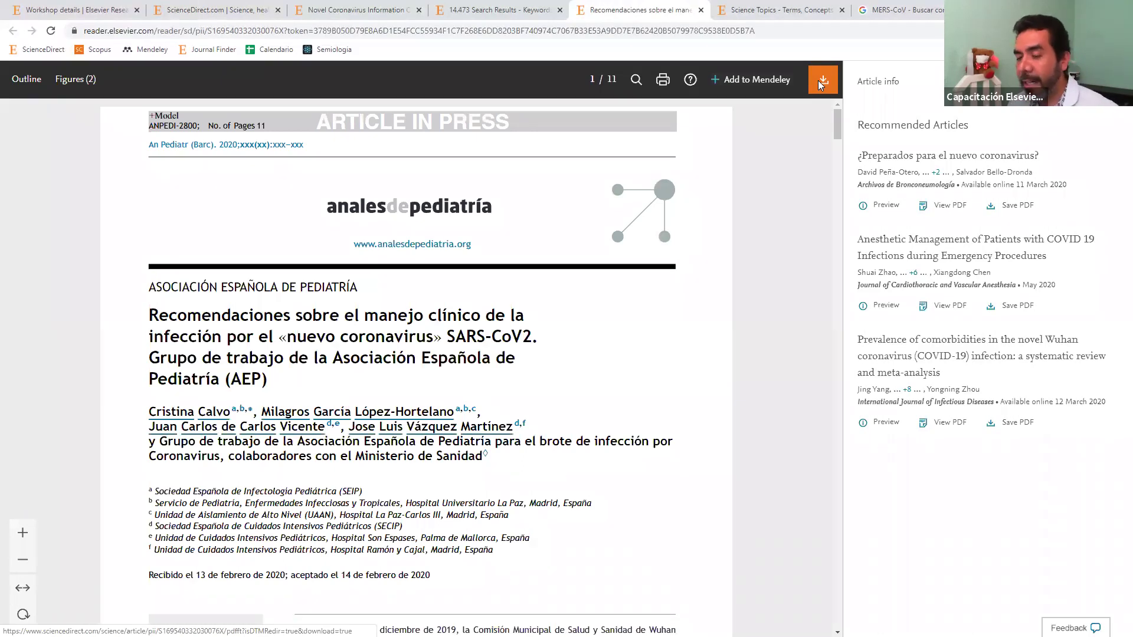
left_click(818, 80)
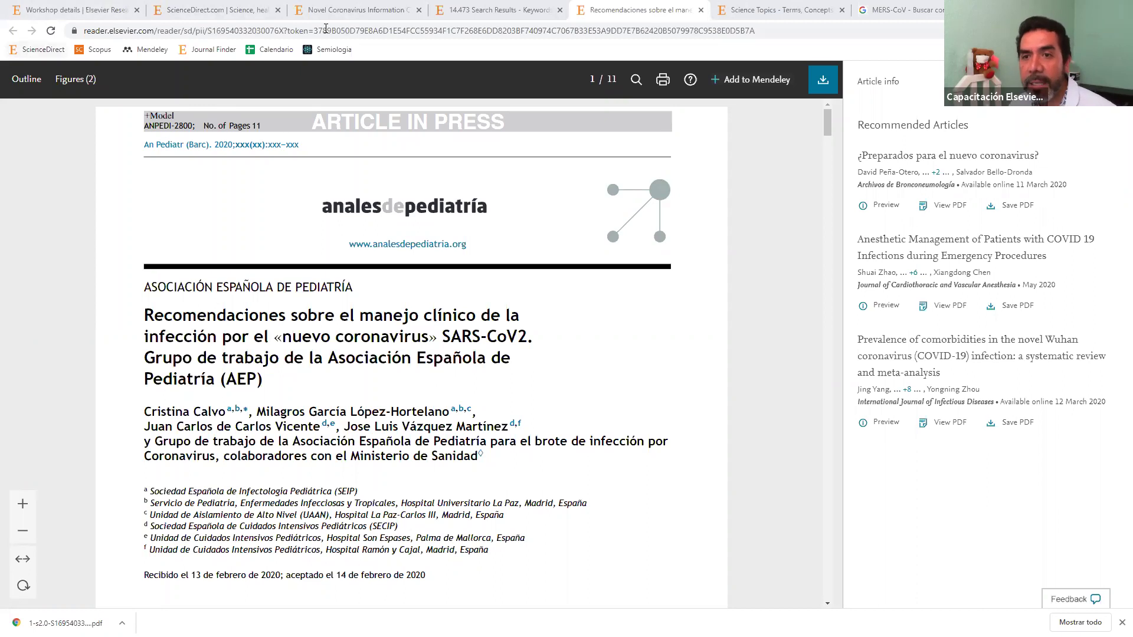
Return to the coronavirus results, select every article on the page and view the citation export formats, closing them without exporting
left_click(489, 9)
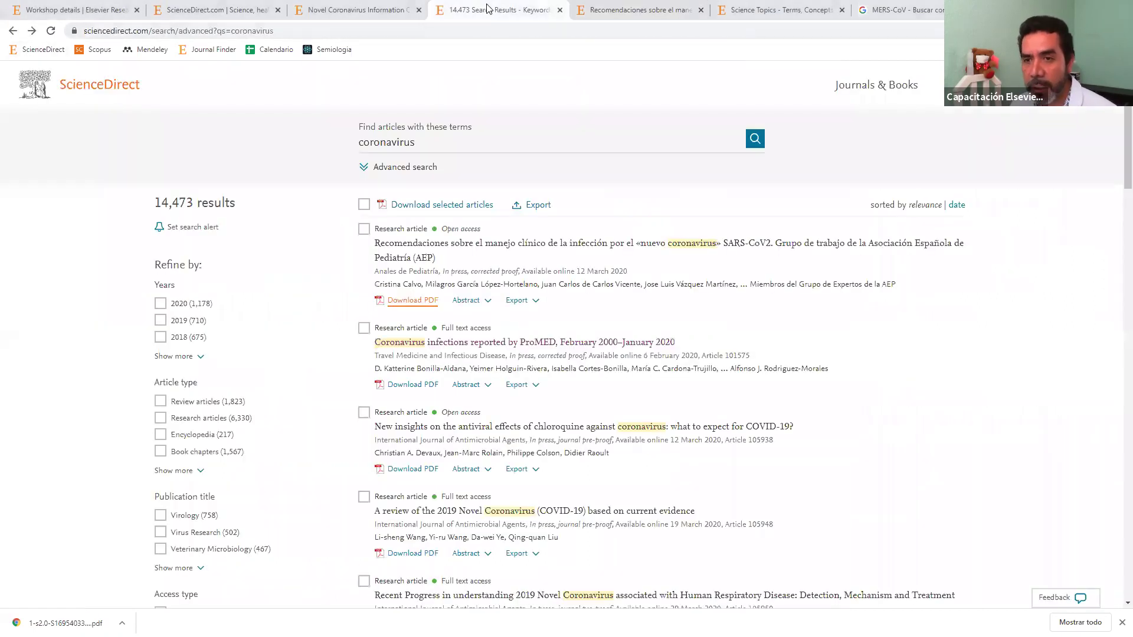
left_click(364, 205)
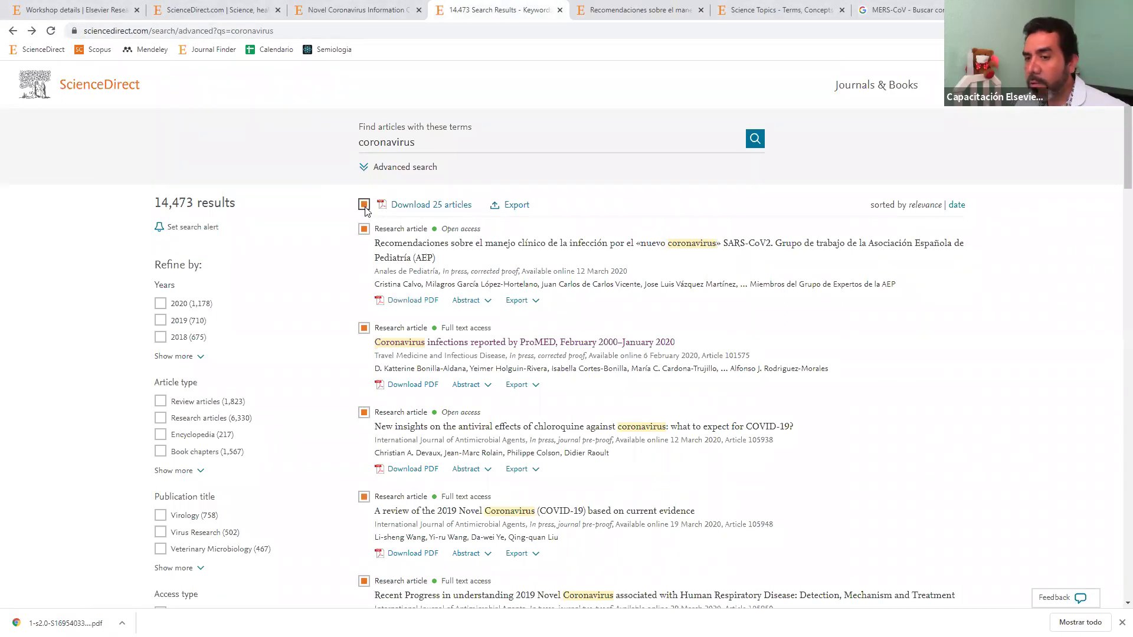
left_click(517, 206)
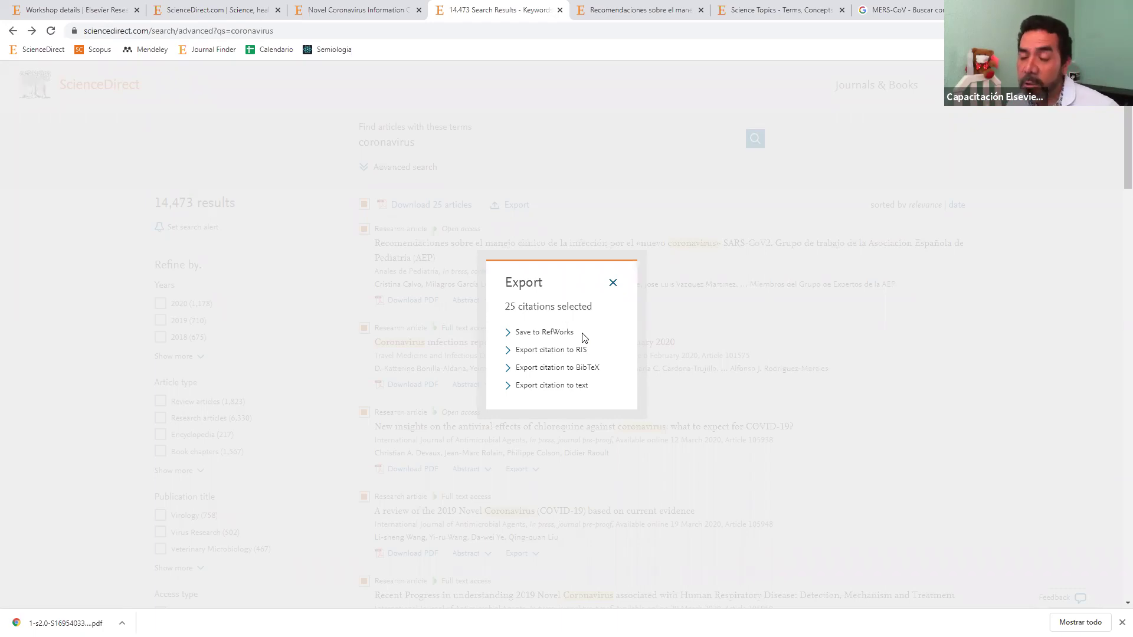
left_click(612, 284)
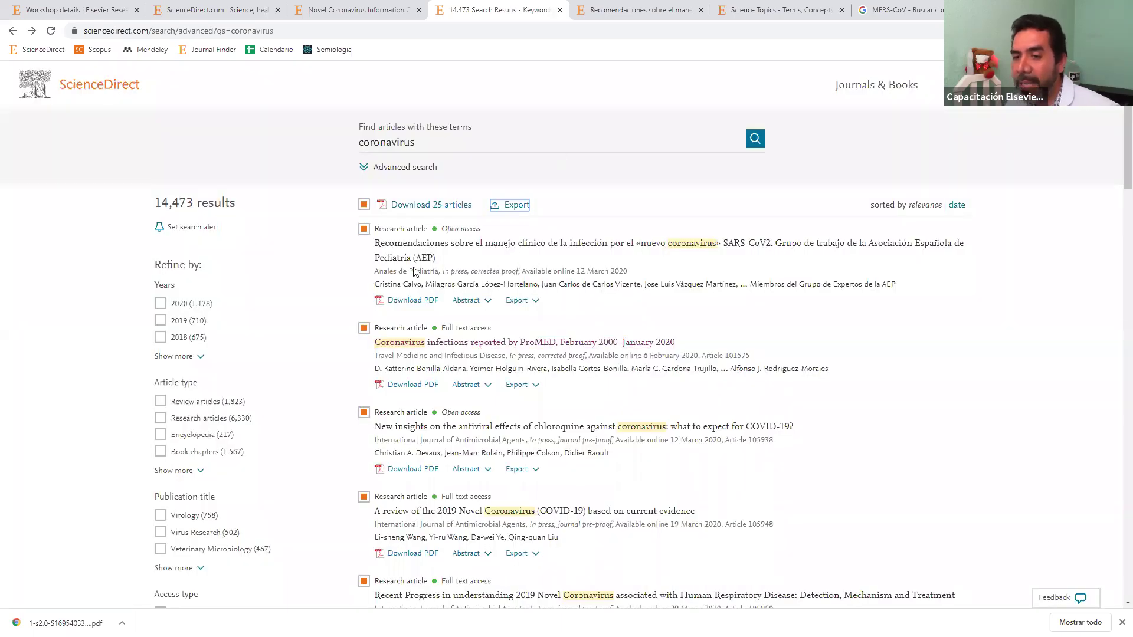
Open the article page of "Recomendaciones sobre el manejo clínico de la infección por el «nuevo coronavirus» SARS-CoV2", check its export option and return to the results
left_click(444, 250)
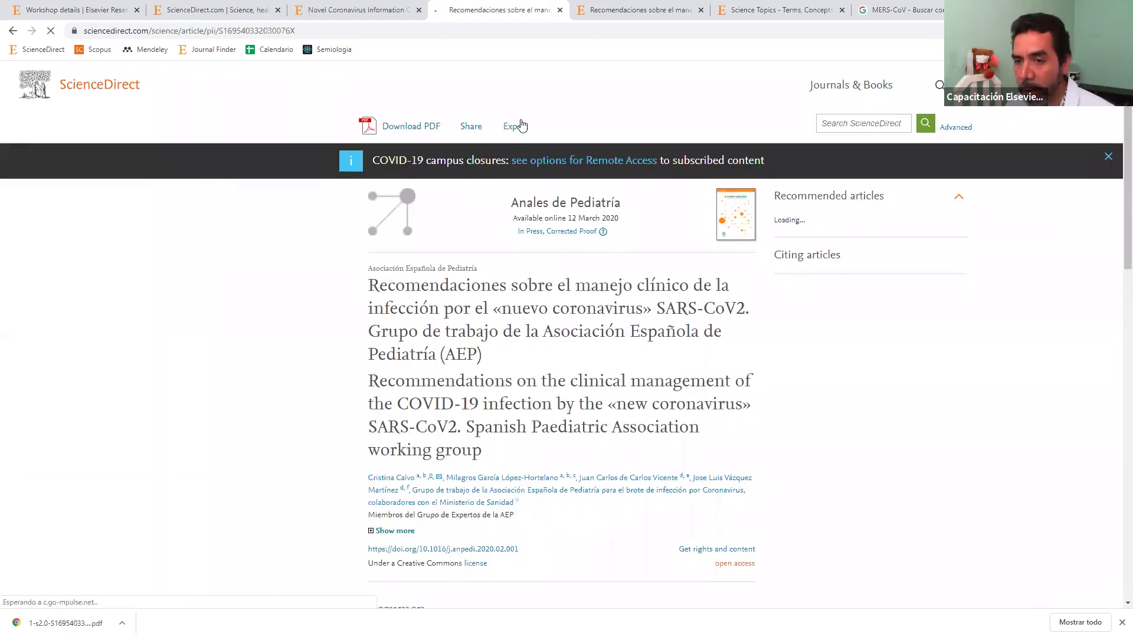
left_click(520, 126)
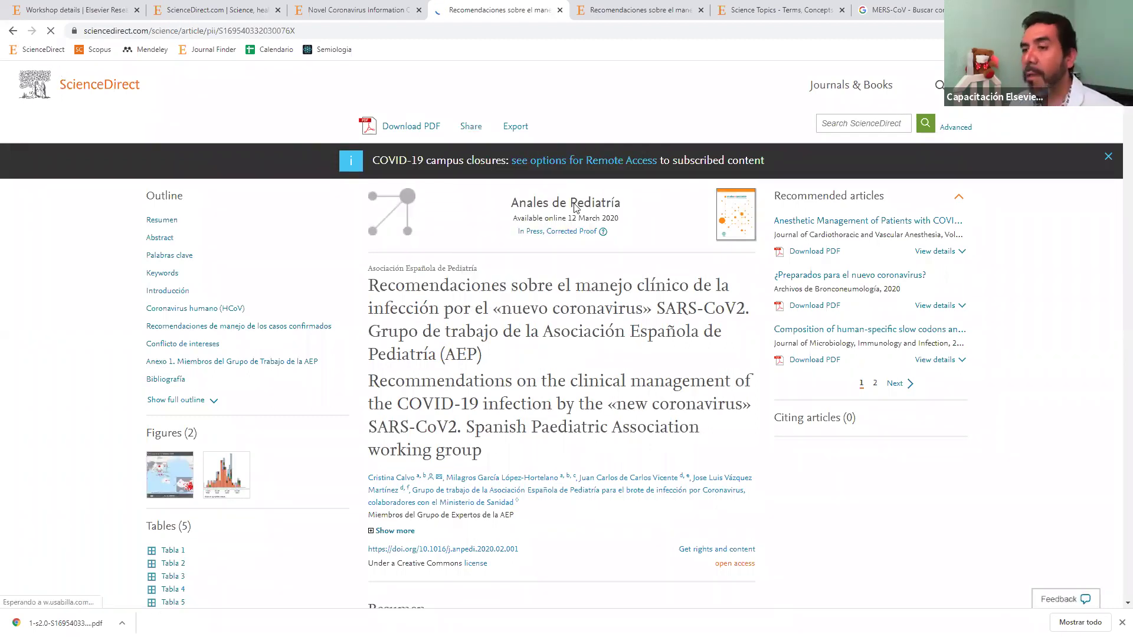
key("alt+Left")
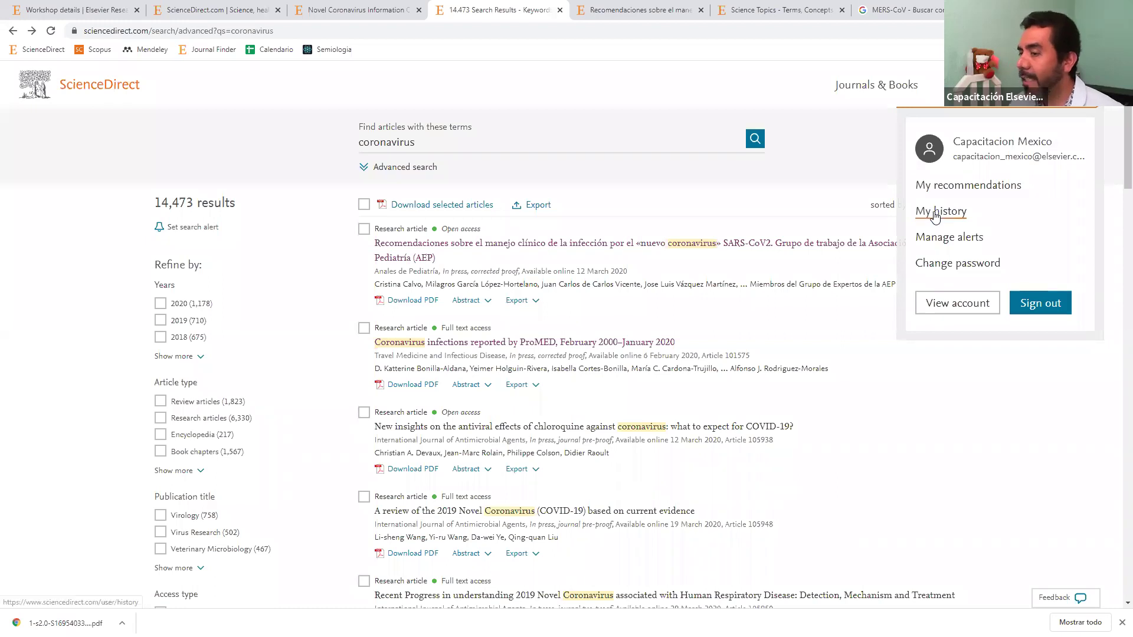
Open the account's reading history, review the recently viewed articles and return to the coronavirus results
left_click(936, 214)
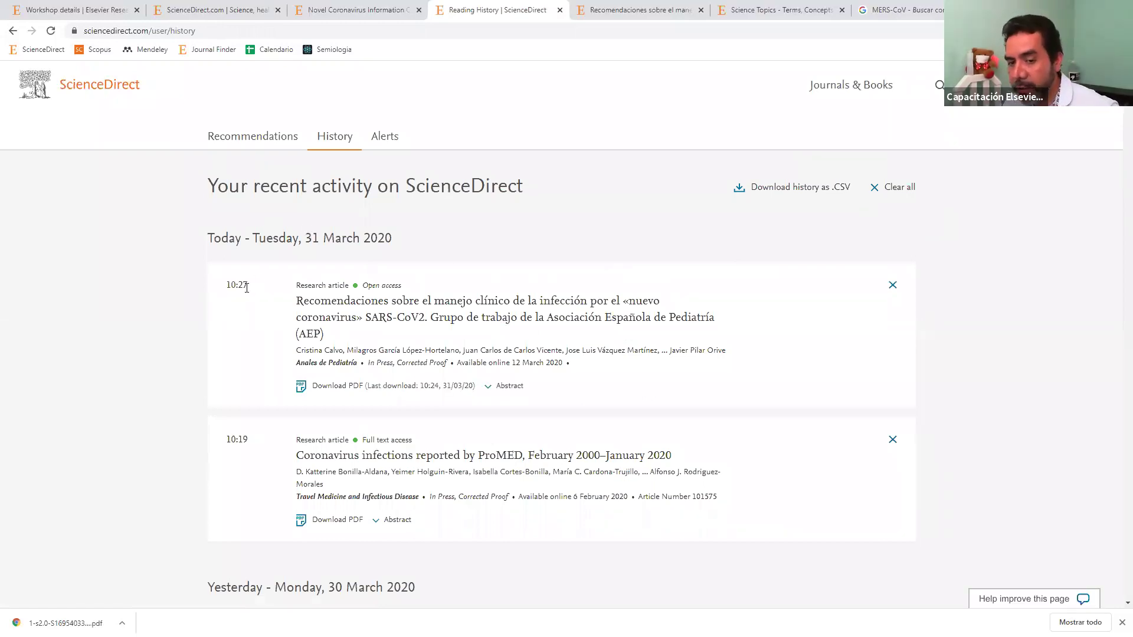
scroll(349, 339, "down", 2)
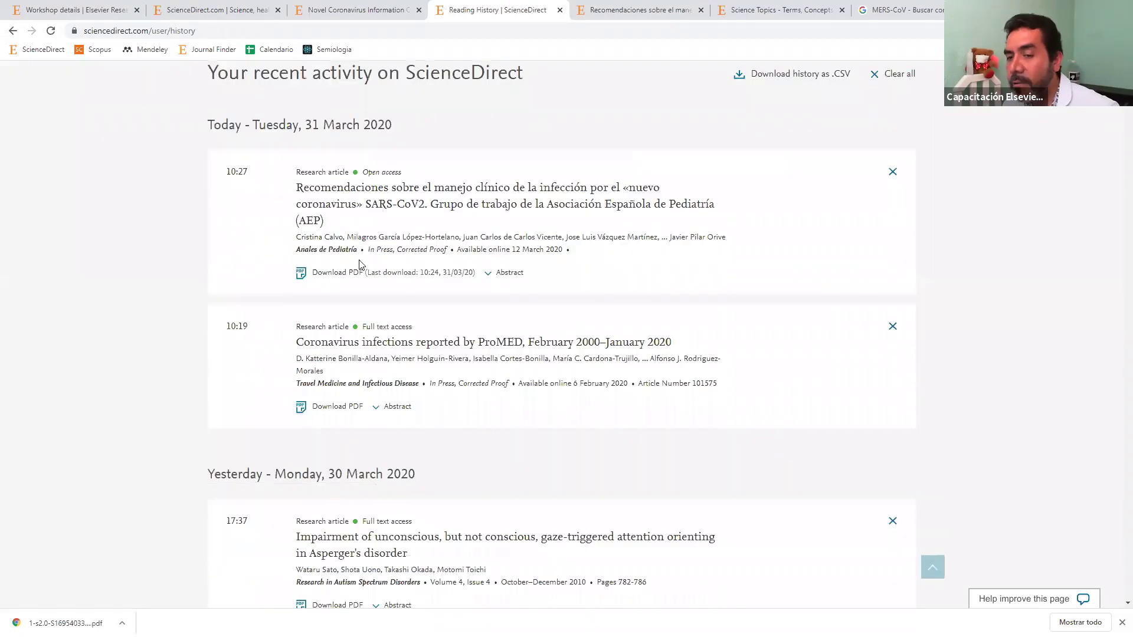
left_click(350, 338)
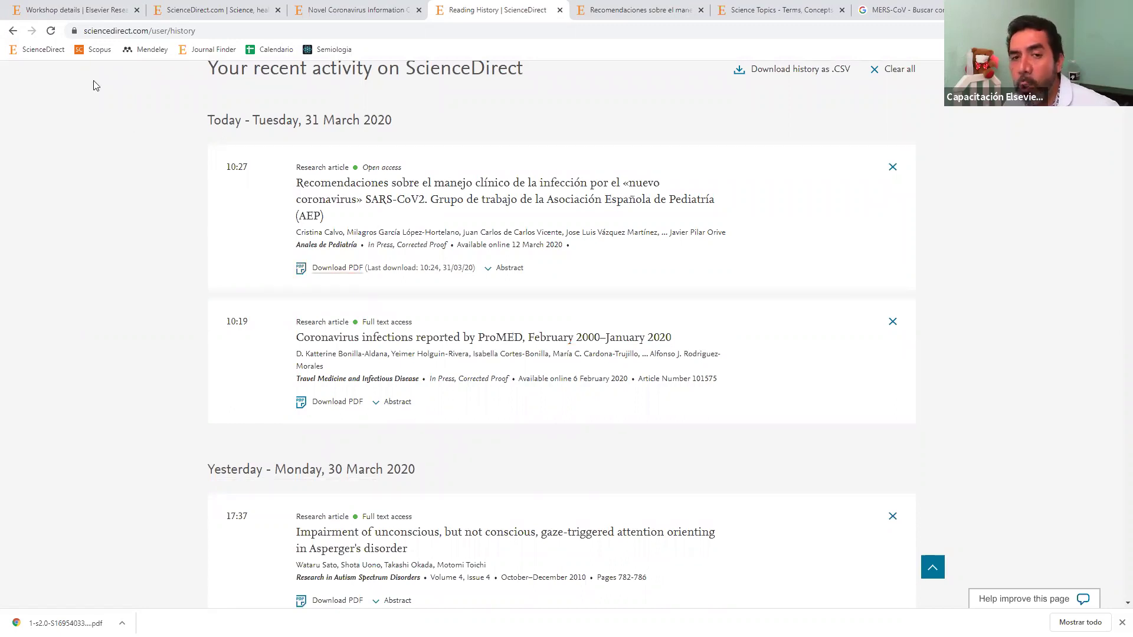
left_click(13, 32)
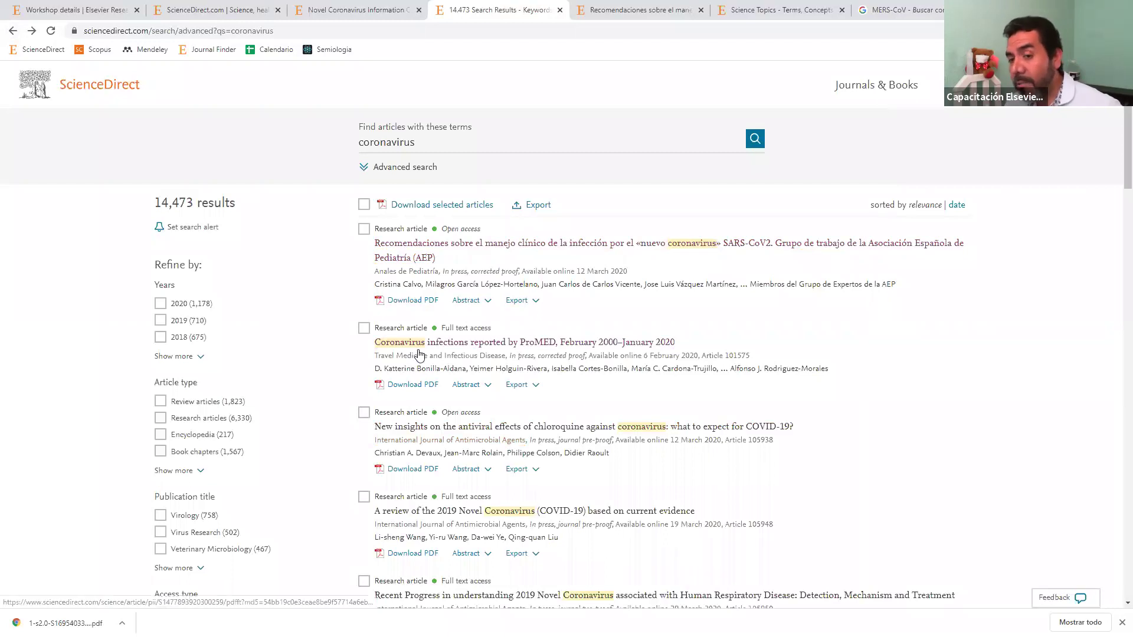
Open "New insights on the antiviral effects of chloroquine against coronavirus" in a separate tab, and close both it and the PDF reader tab
scroll(419, 354, "down", 2)
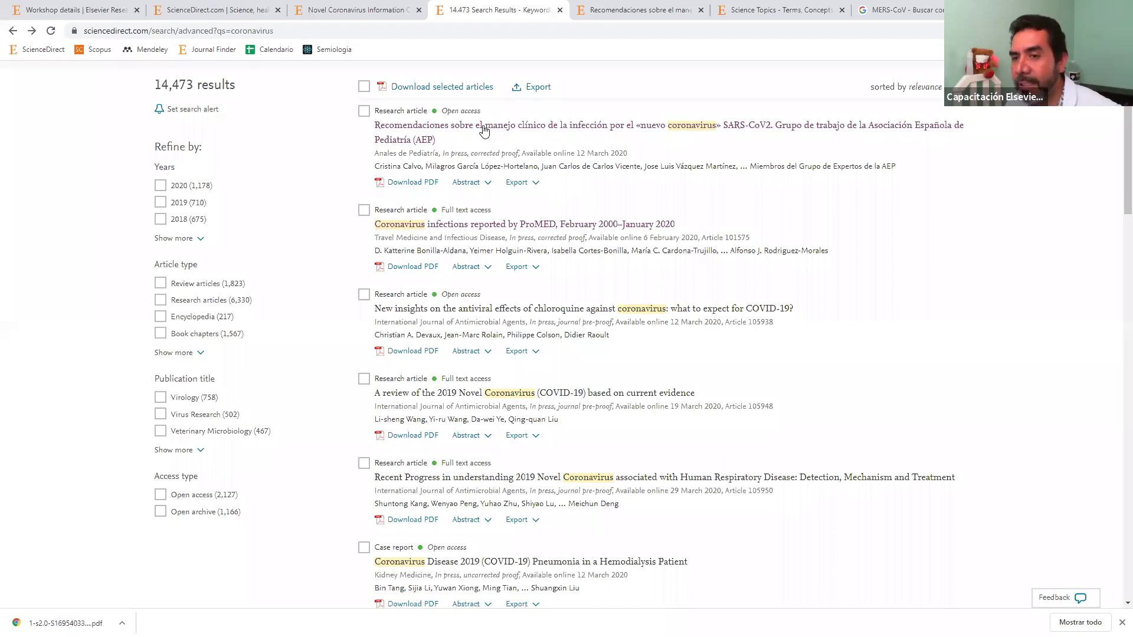
middle_click(443, 310)
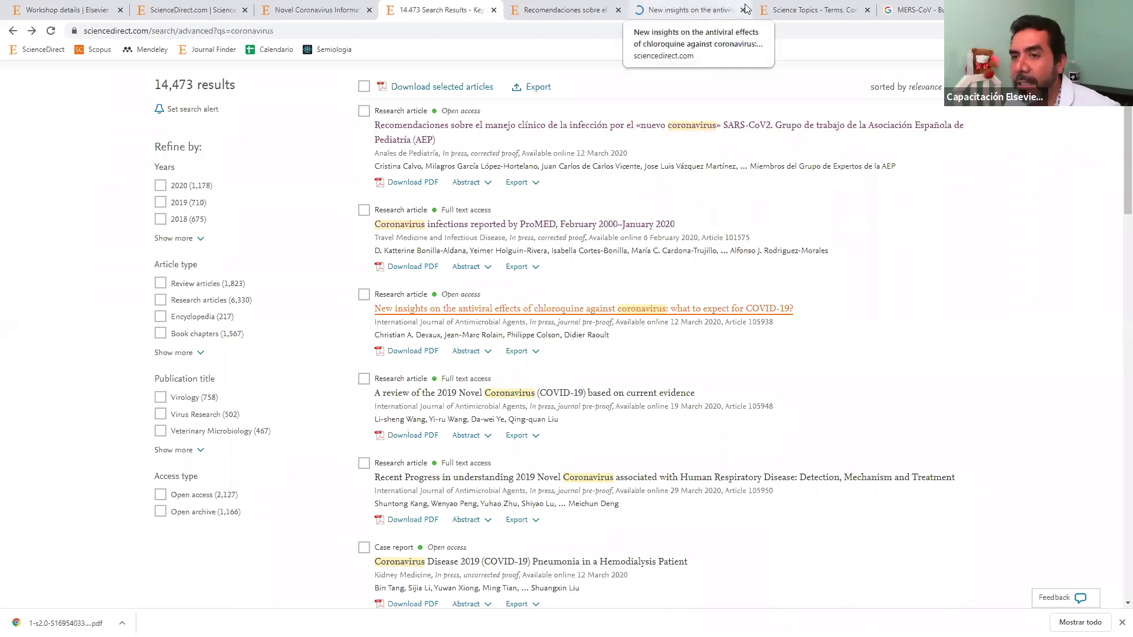
left_click(670, 7)
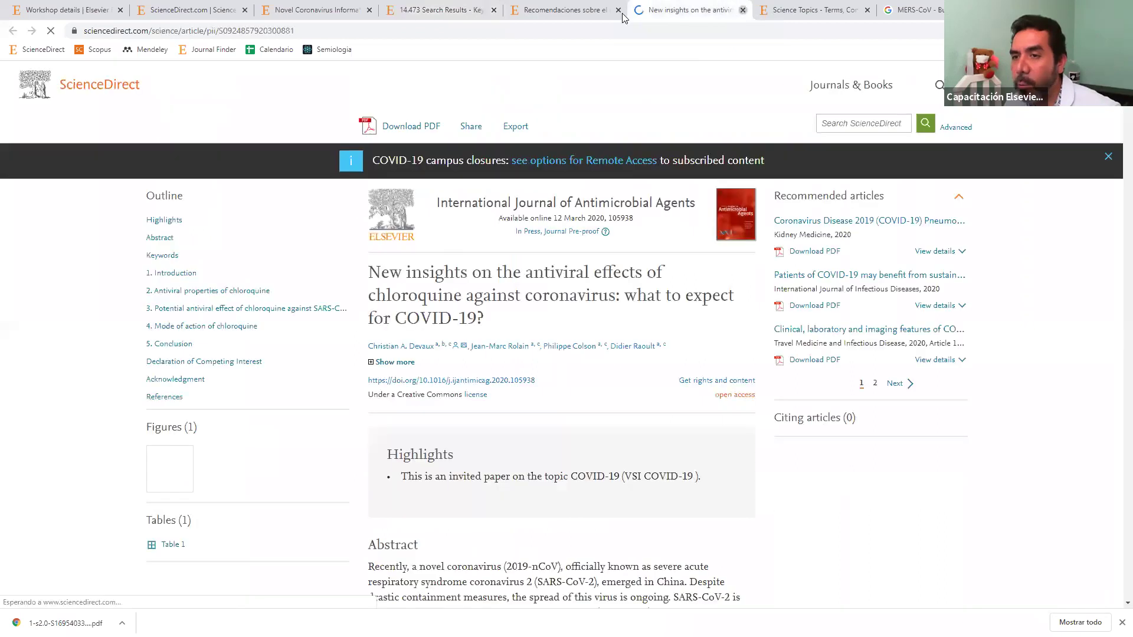
key("ctrl+w")
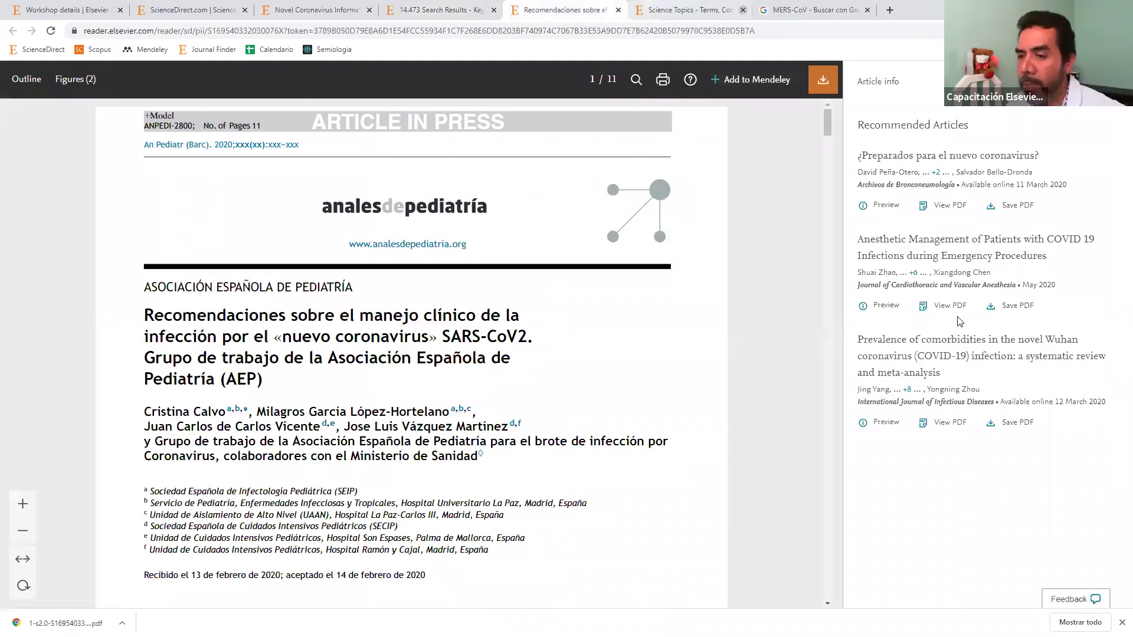
key("ctrl+w")
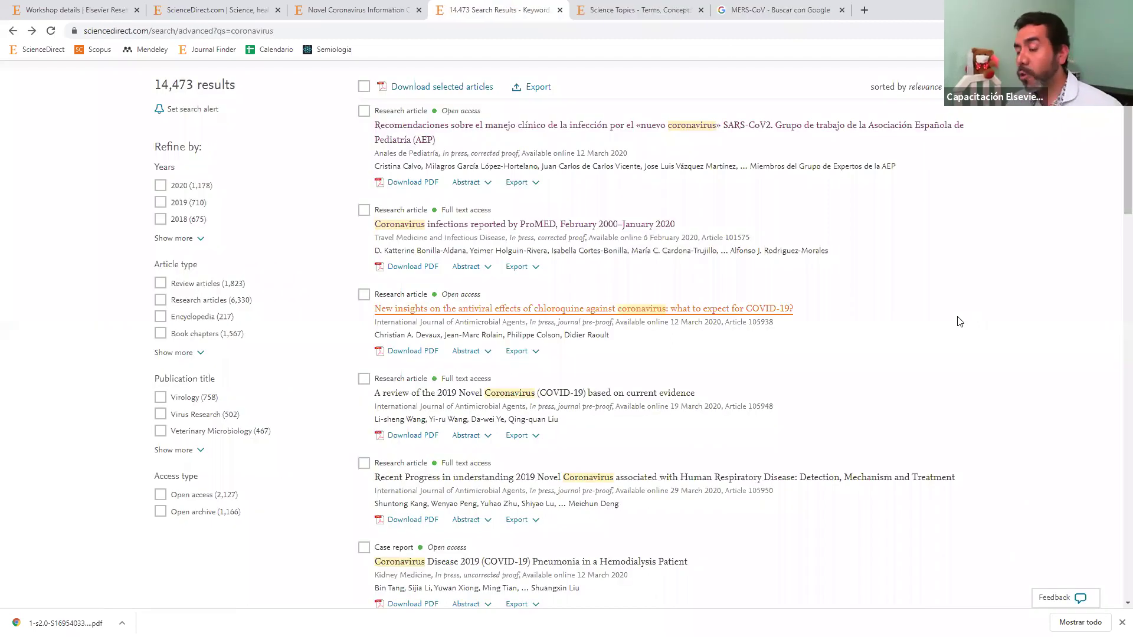
Save a search alert named "Cor" with monthly email frequency for the coronavirus search
scroll(960, 321, "up", 2)
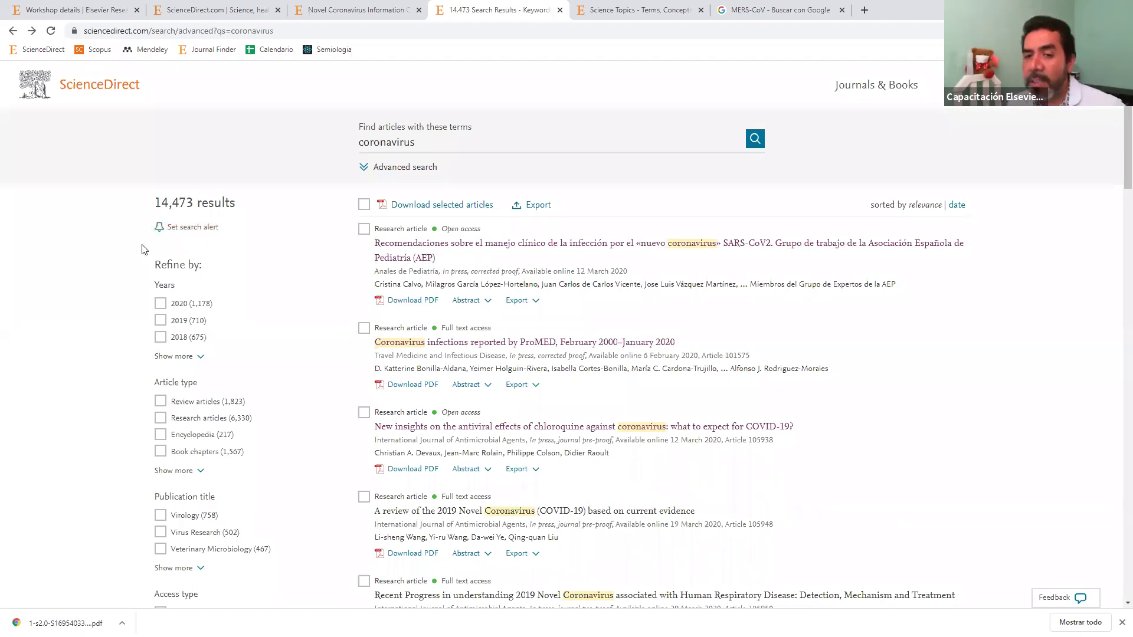
left_click(179, 233)
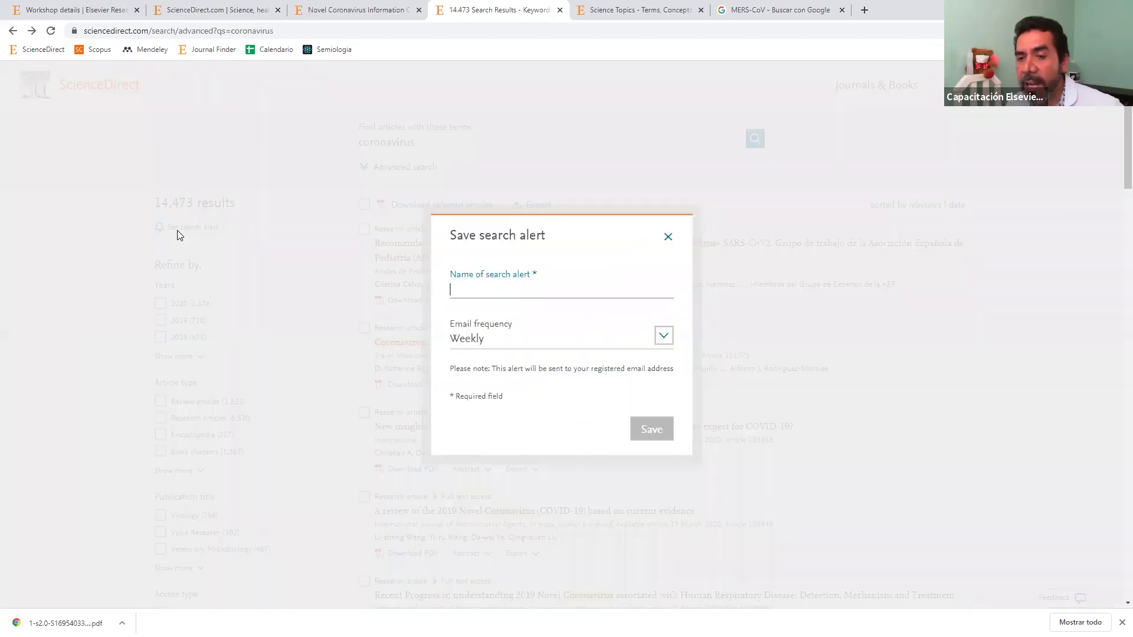
left_click(474, 339)
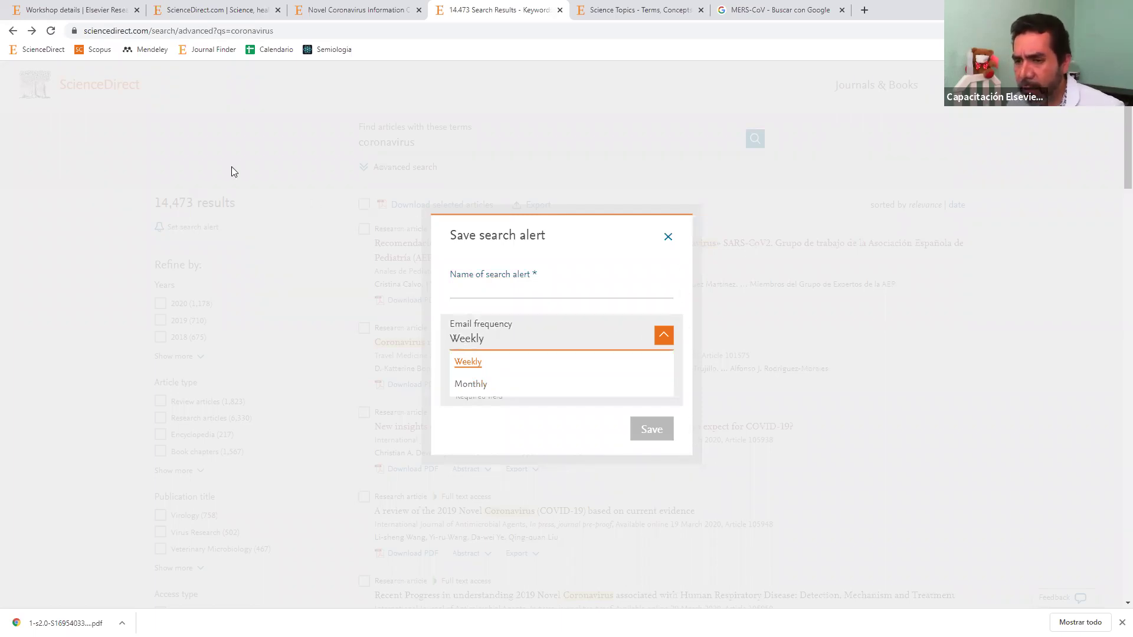
left_click(456, 290)
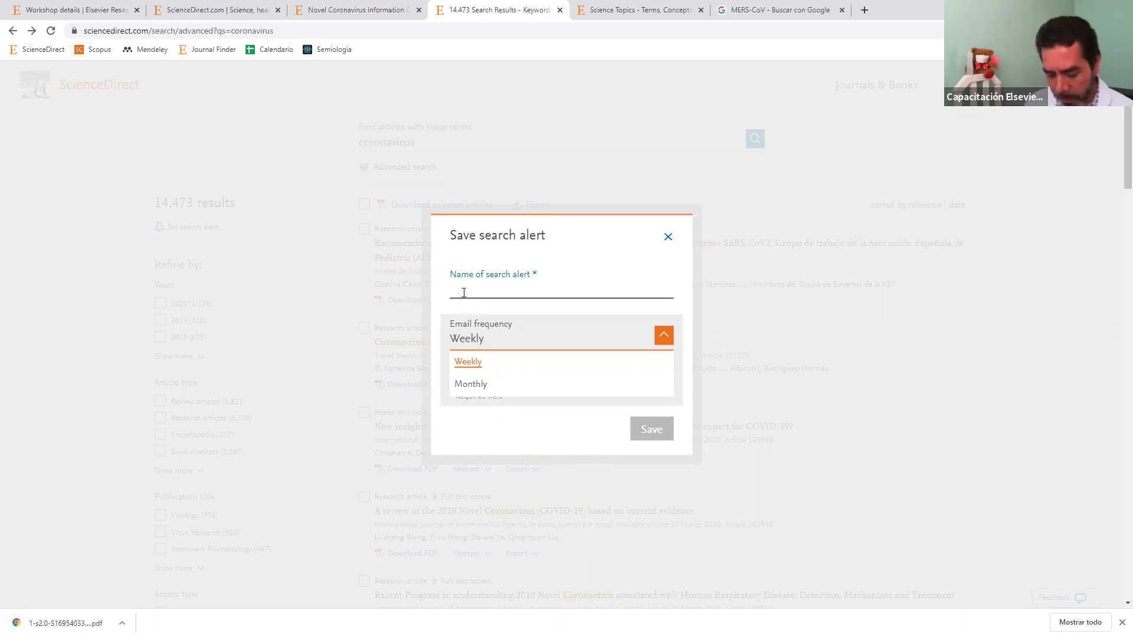
type("C")
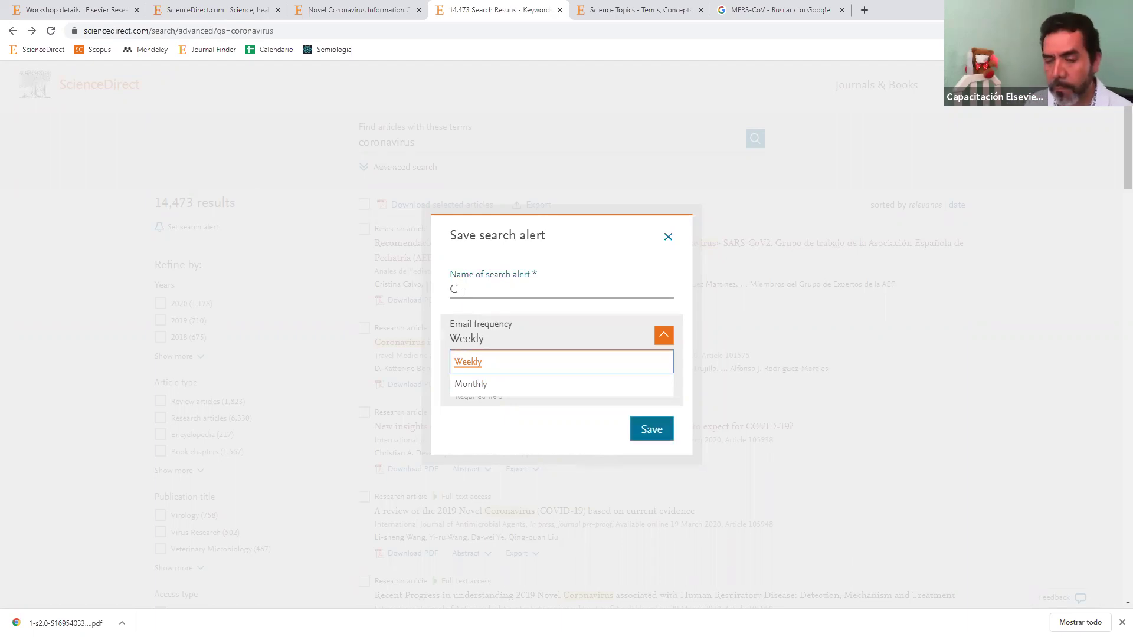
left_click(513, 296)
type("o")
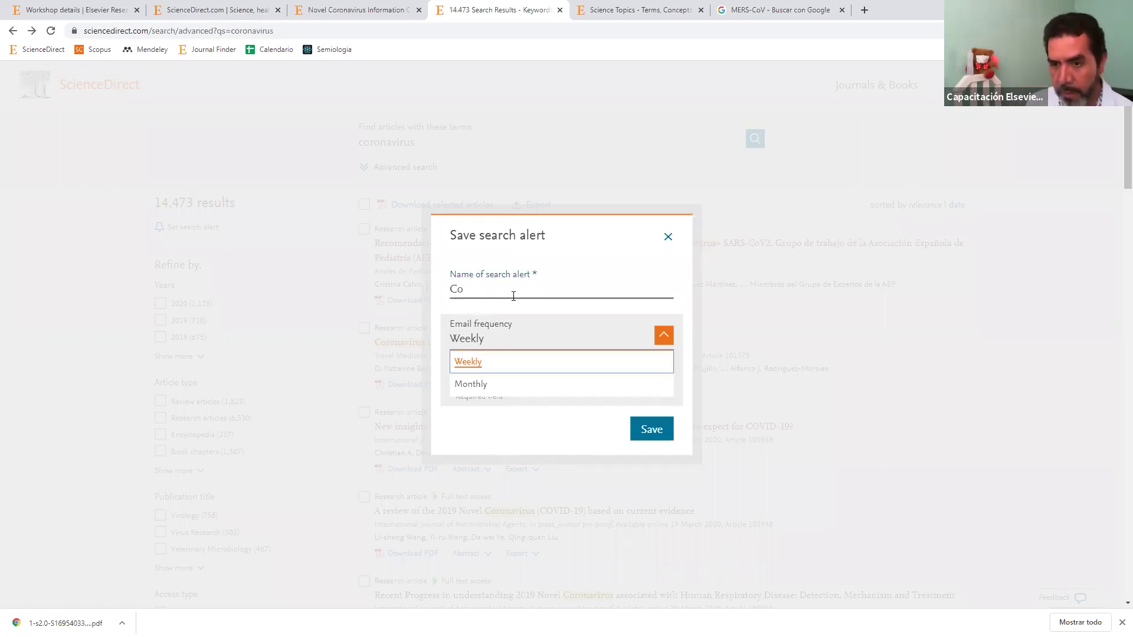
type("r")
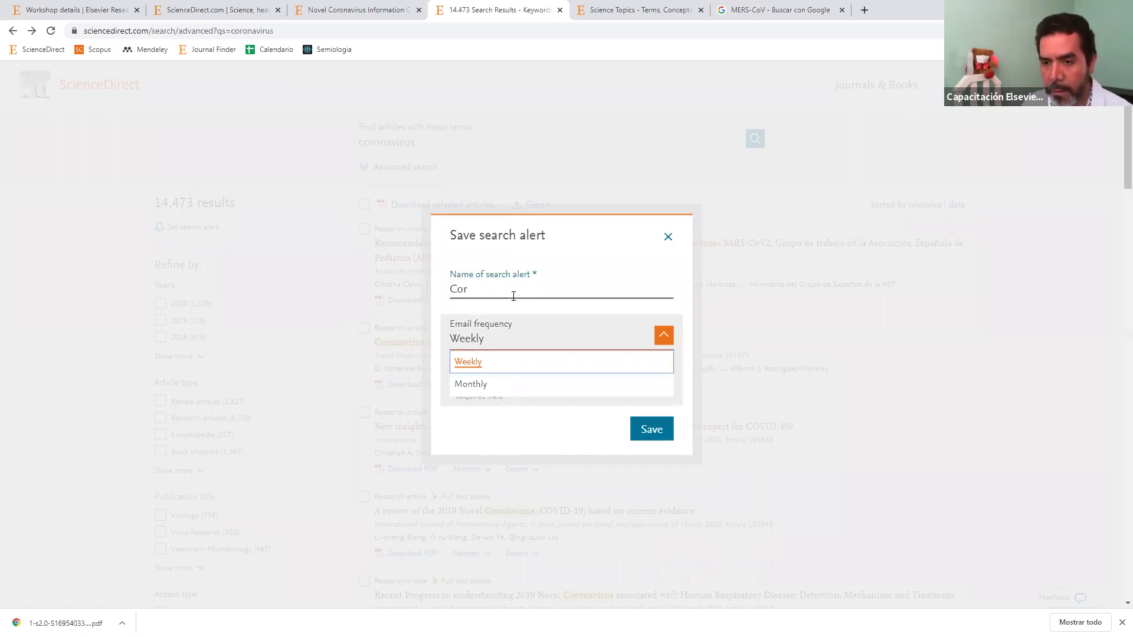
left_click(512, 393)
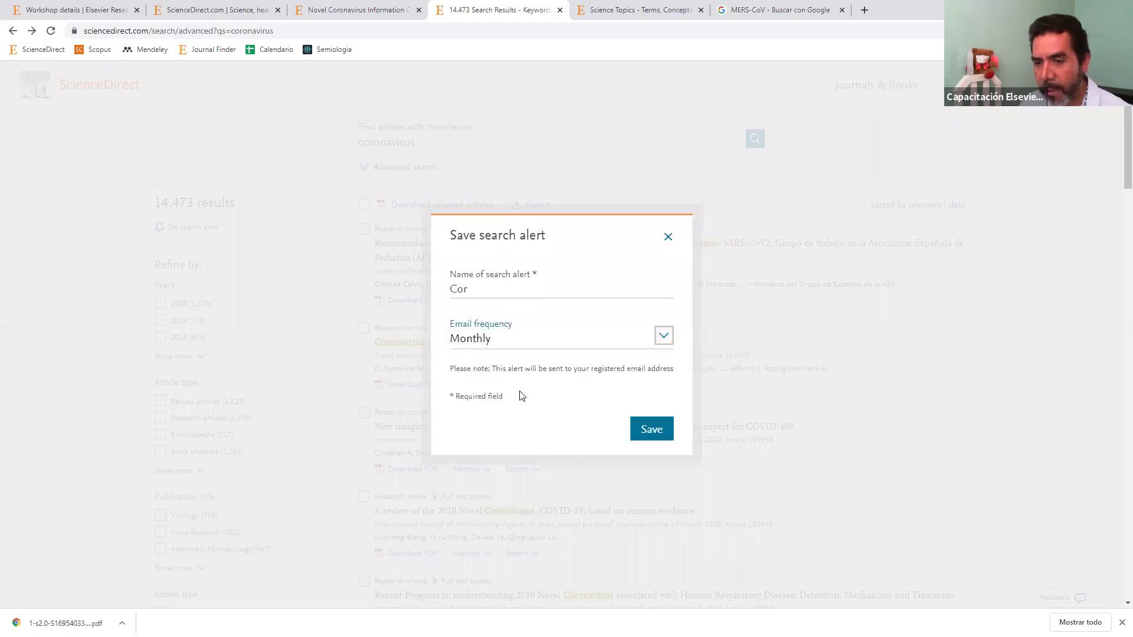
left_click(652, 439)
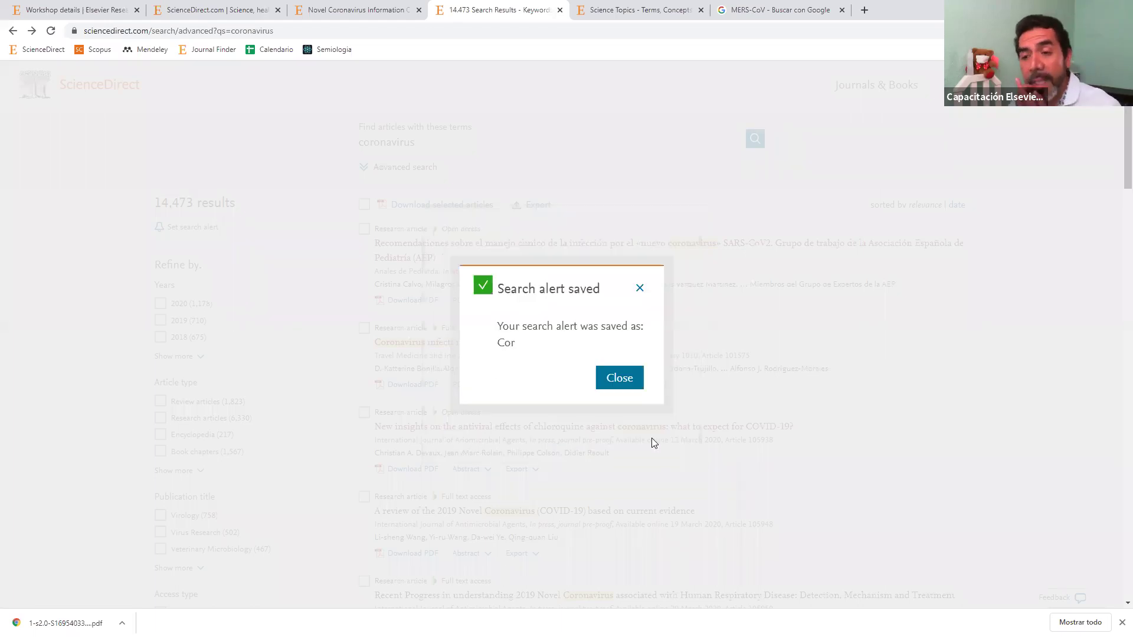
left_click(639, 385)
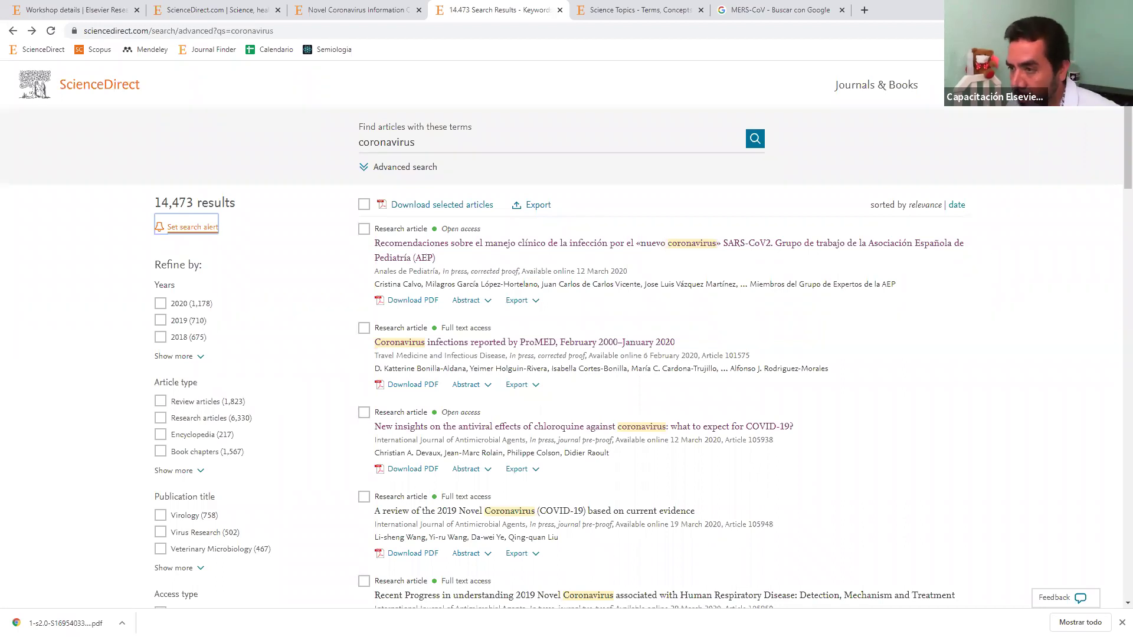
Open the account's saved search alerts and delete the "Cor" alert
left_click(1086, 85)
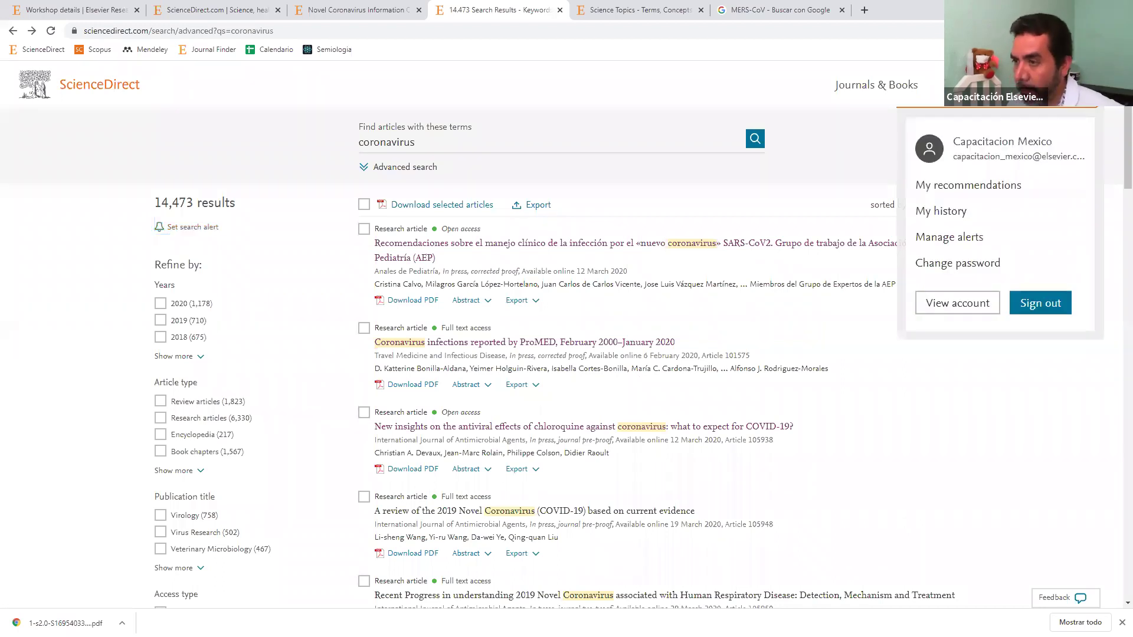
left_click(964, 240)
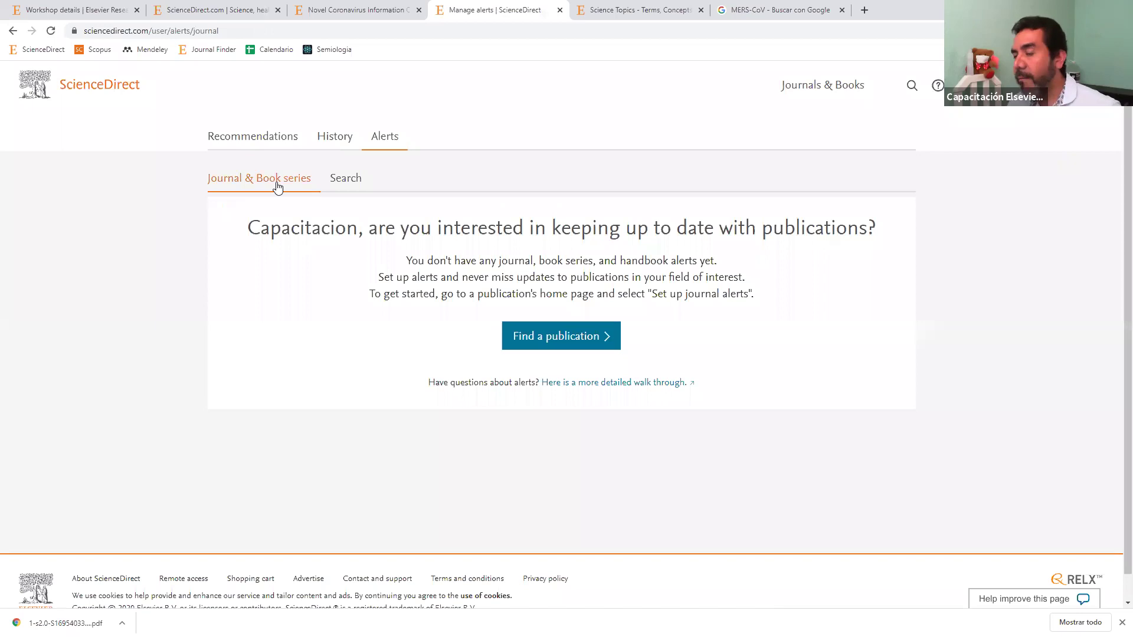
left_click(347, 186)
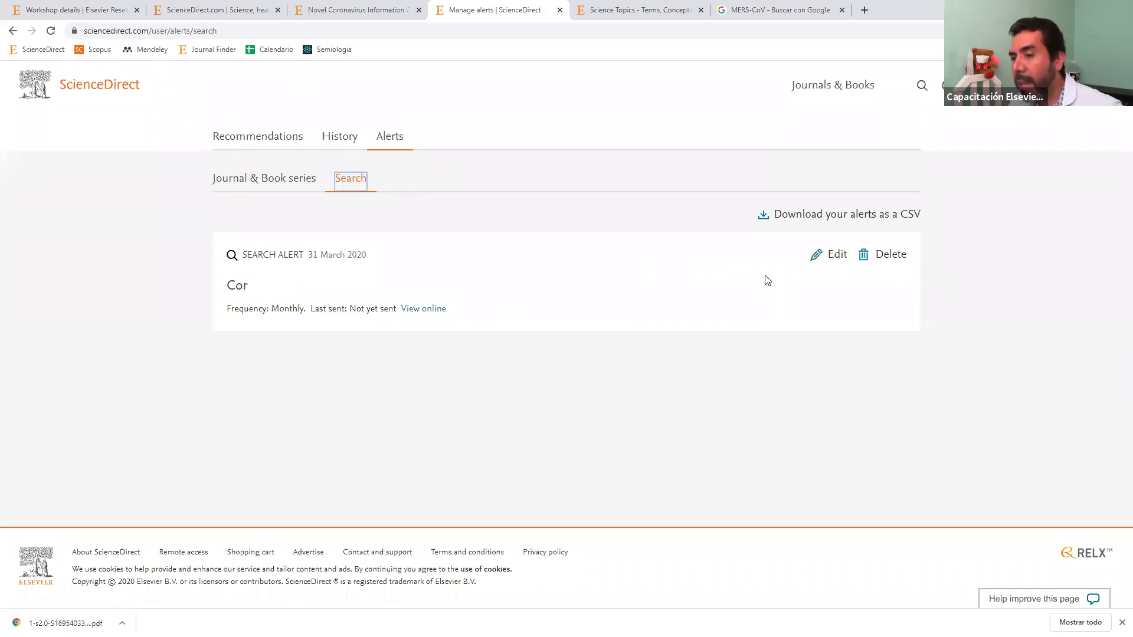
left_click(886, 255)
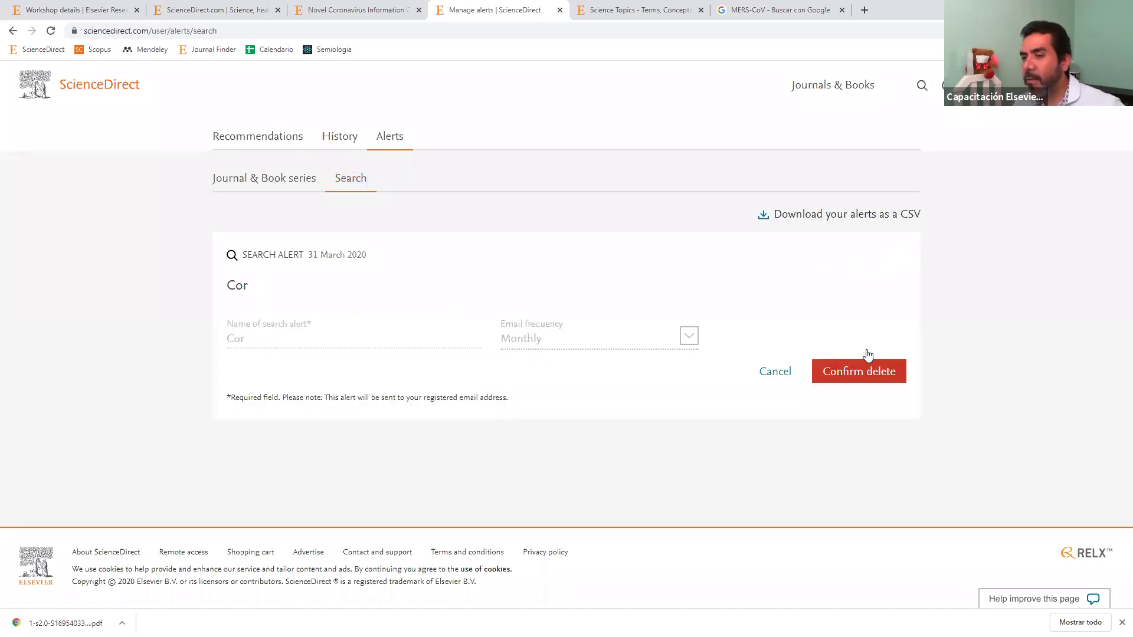
left_click(861, 375)
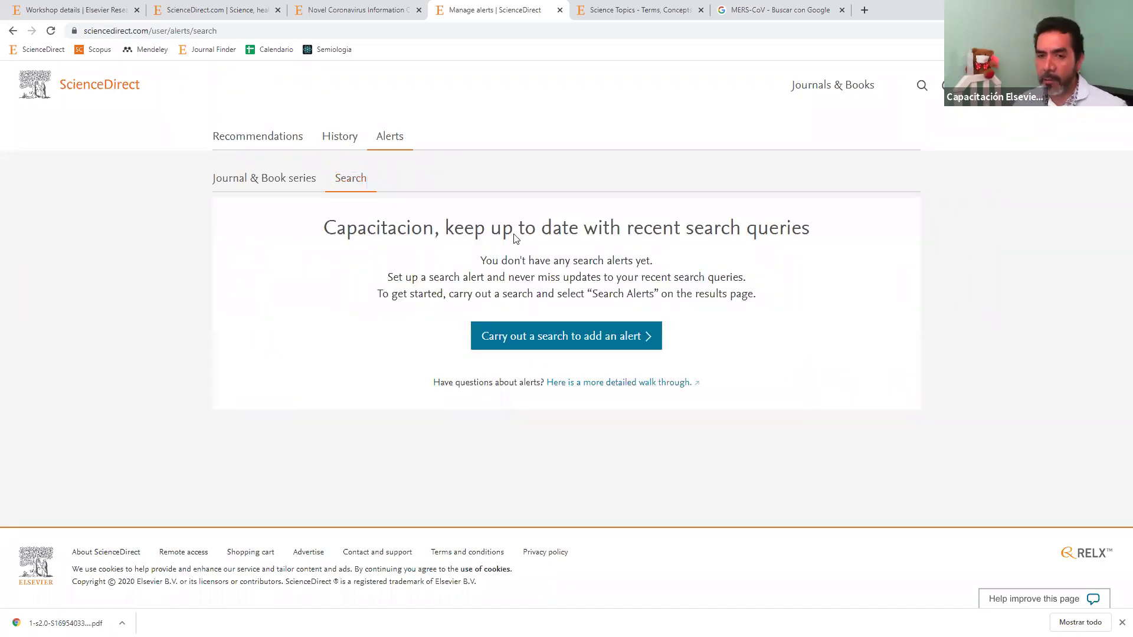
Visit the ScienceDirect home page and return to the coronavirus search results
left_click(130, 89)
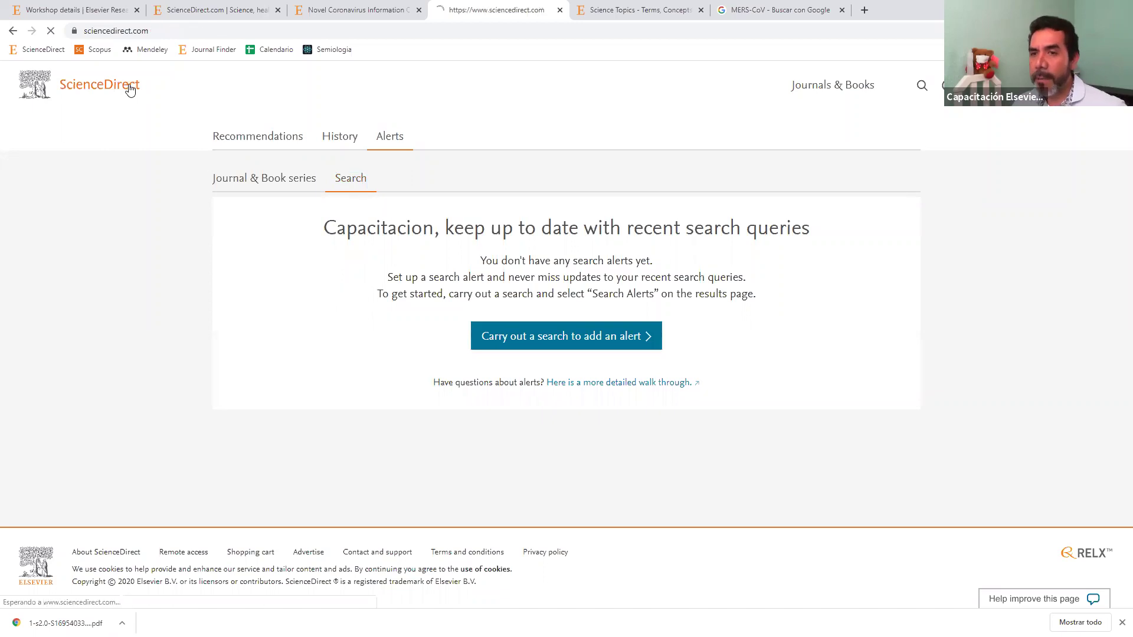
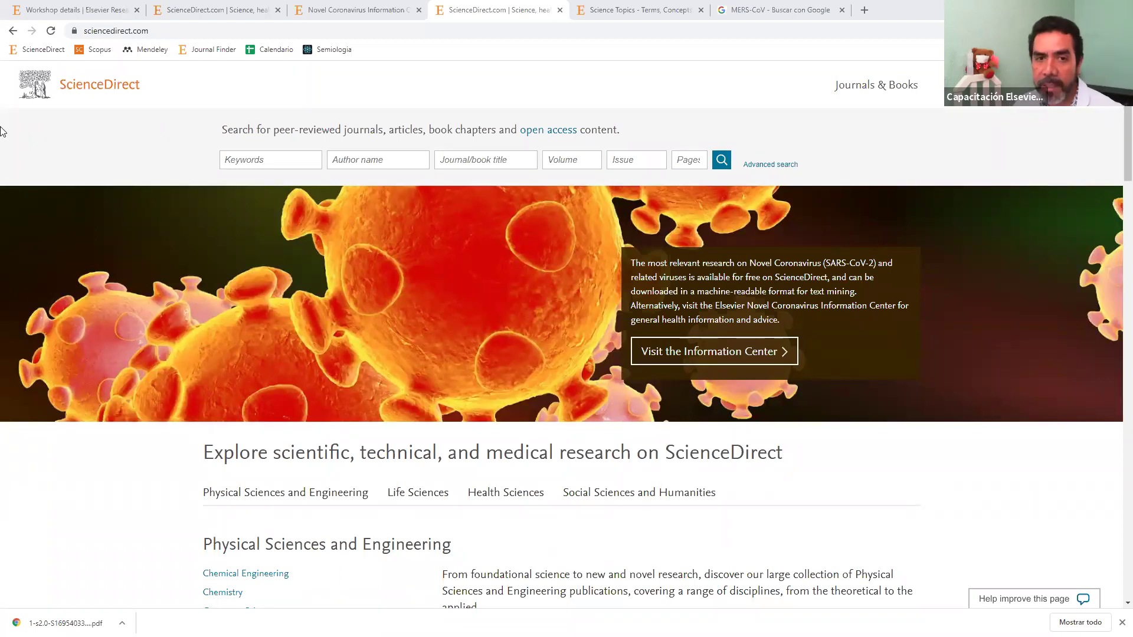
left_click(12, 31)
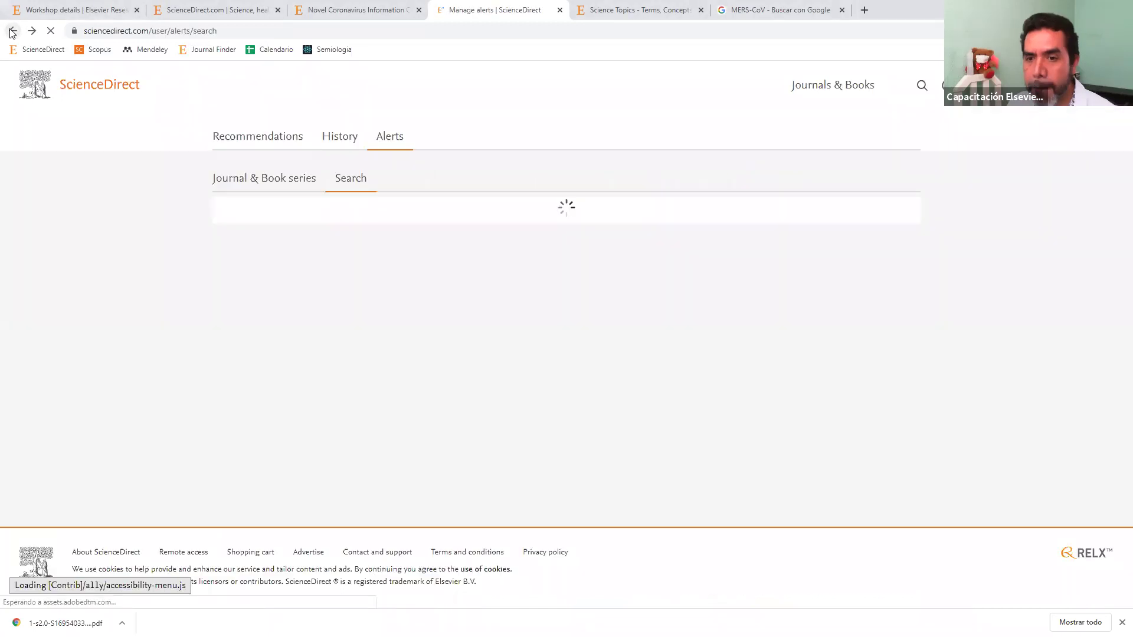
key("alt+Left")
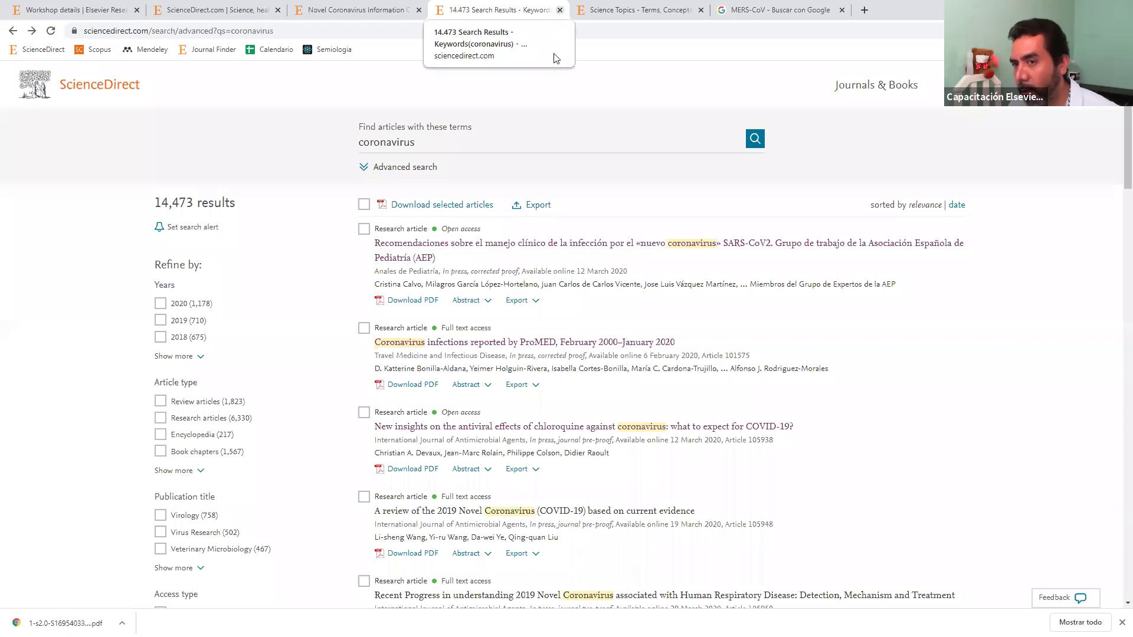
Open the AEP "nuevo coronavirus" recommendations and "Coronavirus infections reported by ProMED" articles in separate tabs, and close both tabs
middle_click(619, 258)
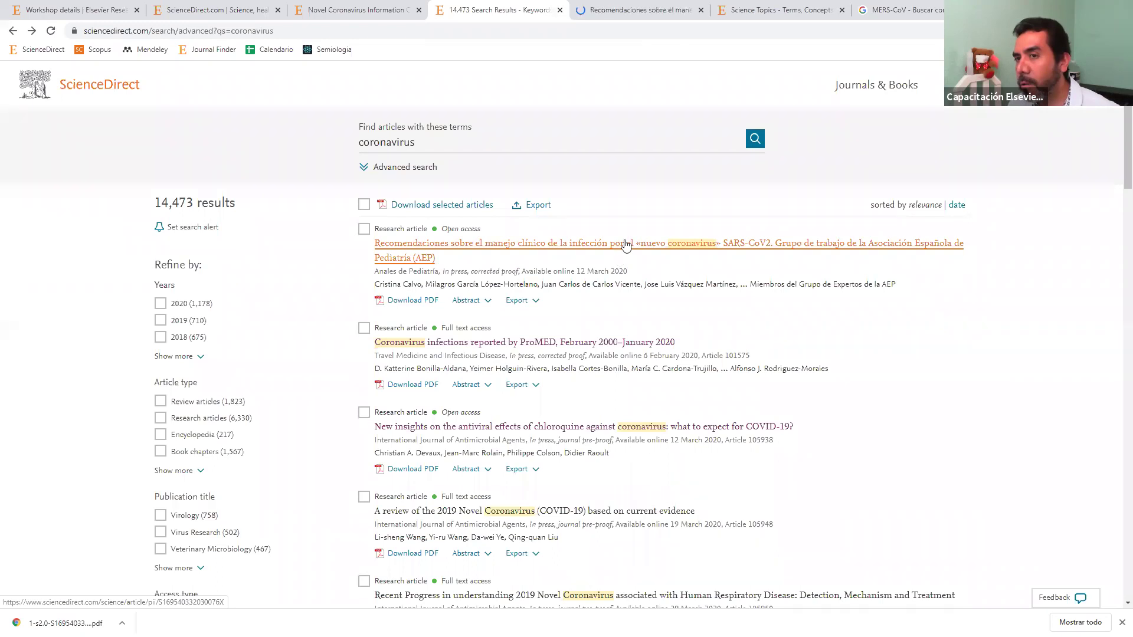
middle_click(625, 245)
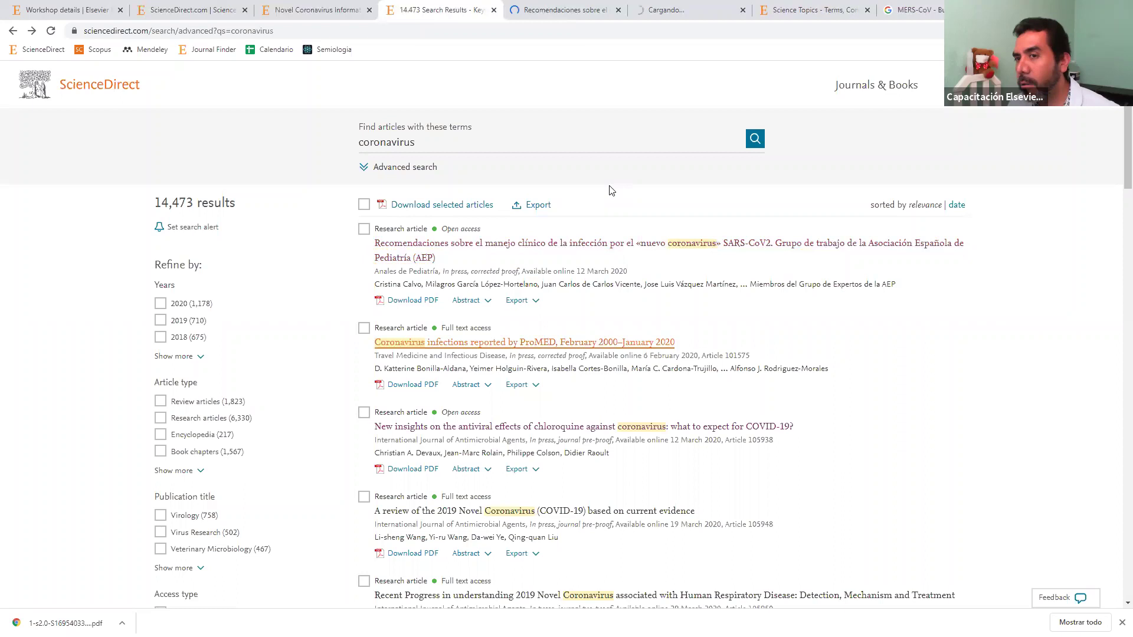
left_click(616, 15)
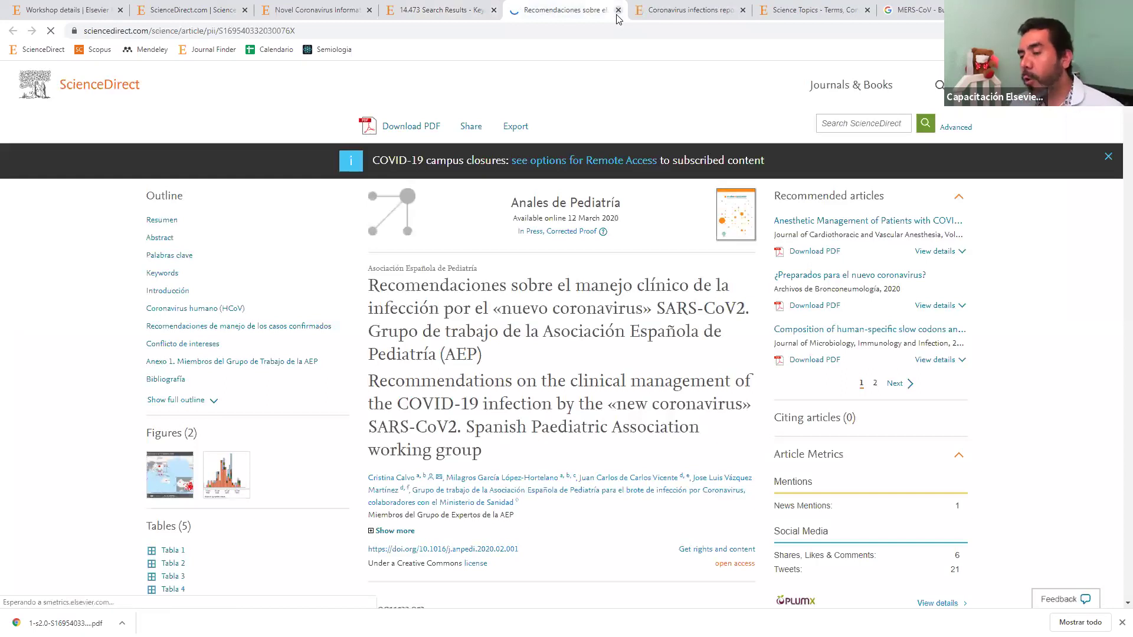
left_click(617, 16)
left_click(616, 15)
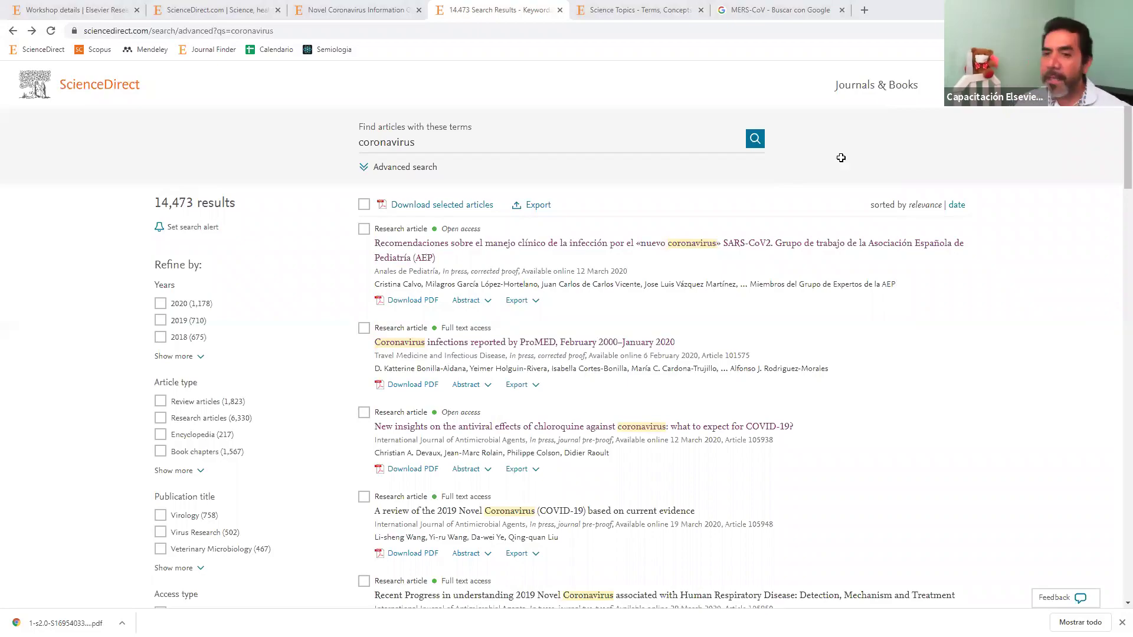
Switch to the Excel workbook "Estrategias de búsqueda 2.0.xlsm" and enter "coronavirus" as keyword 1
key("alt+Tab")
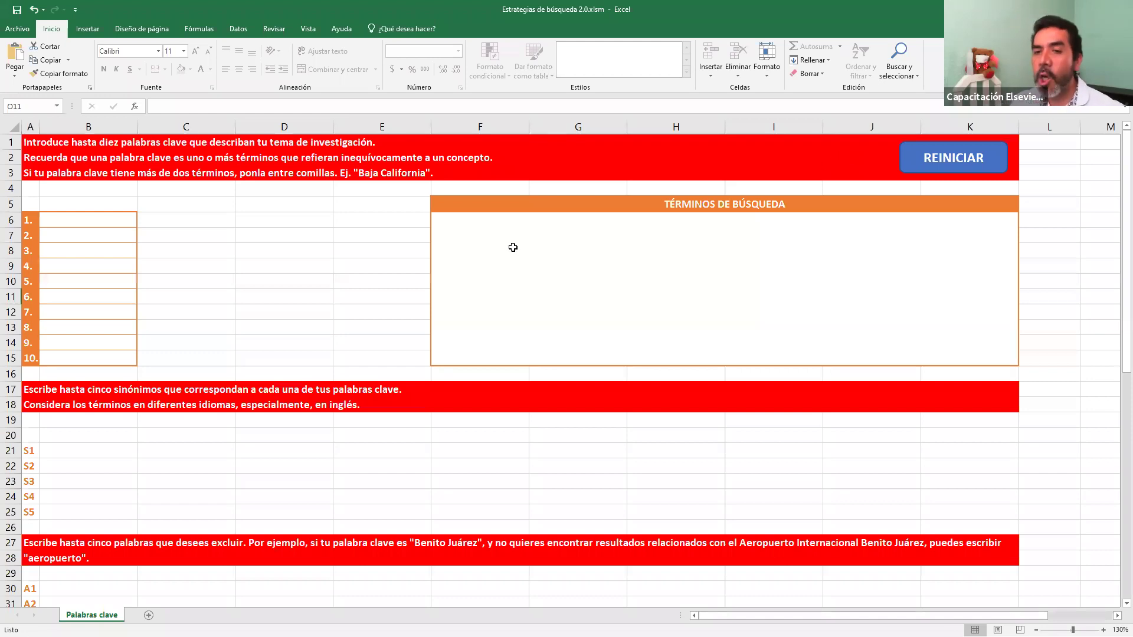
left_click(127, 221)
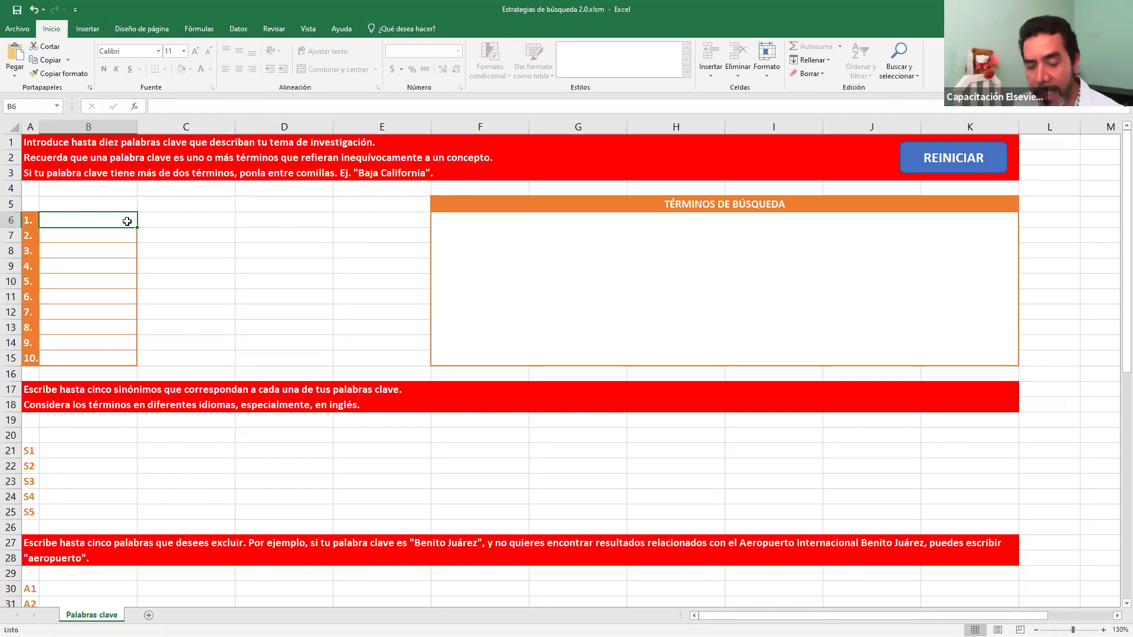
type("coronavfi")
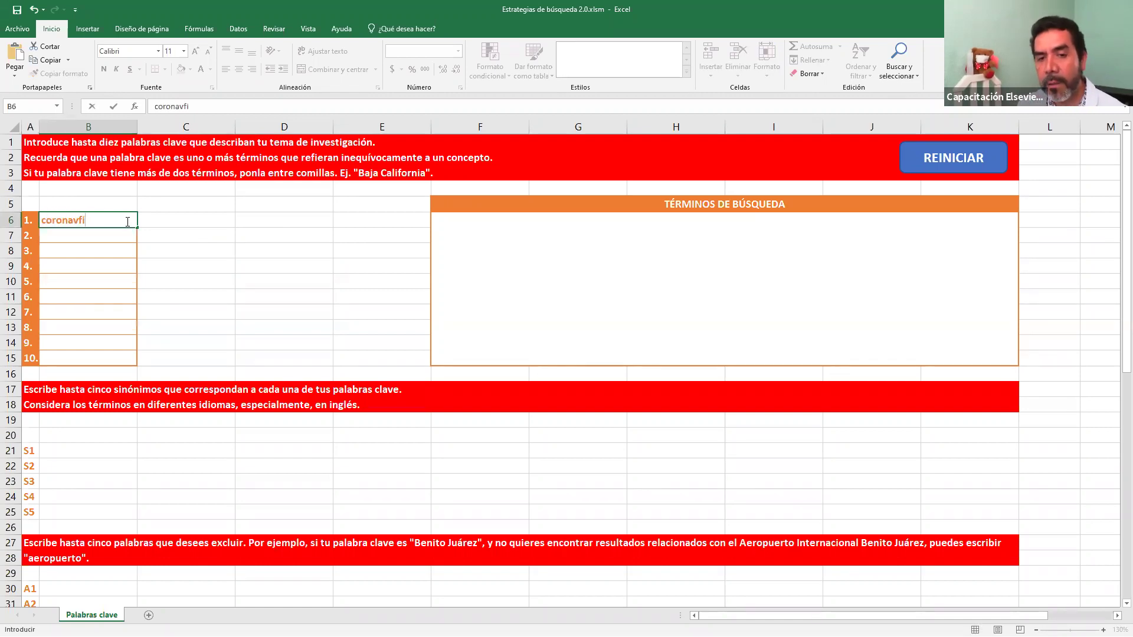
key("BackSpace")
key("BackSpace")
type("irus")
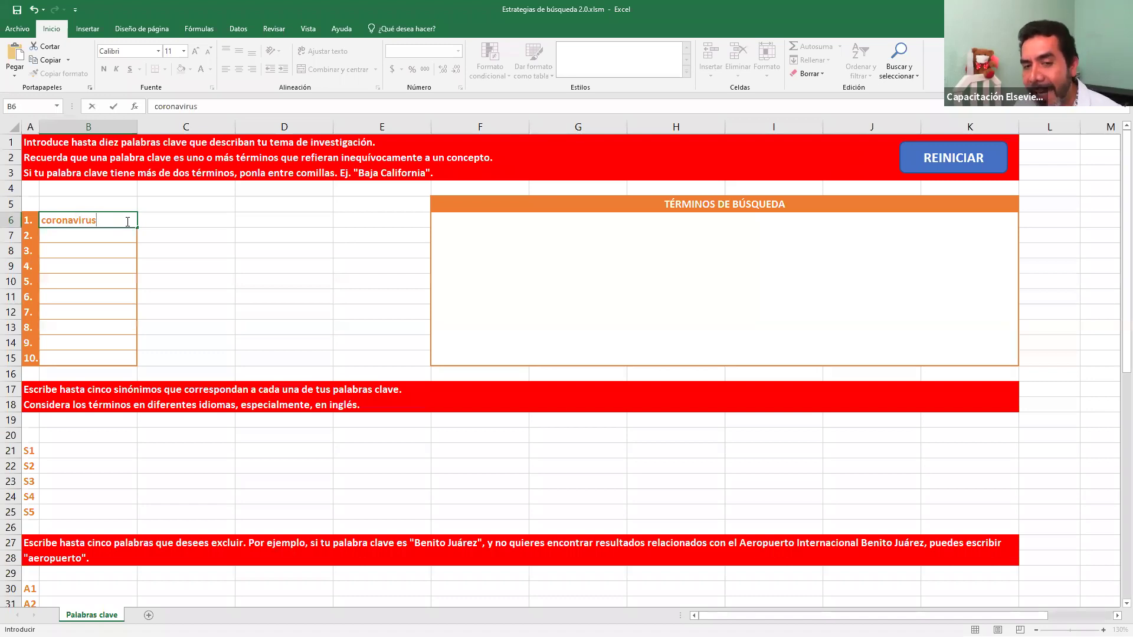
key("Return")
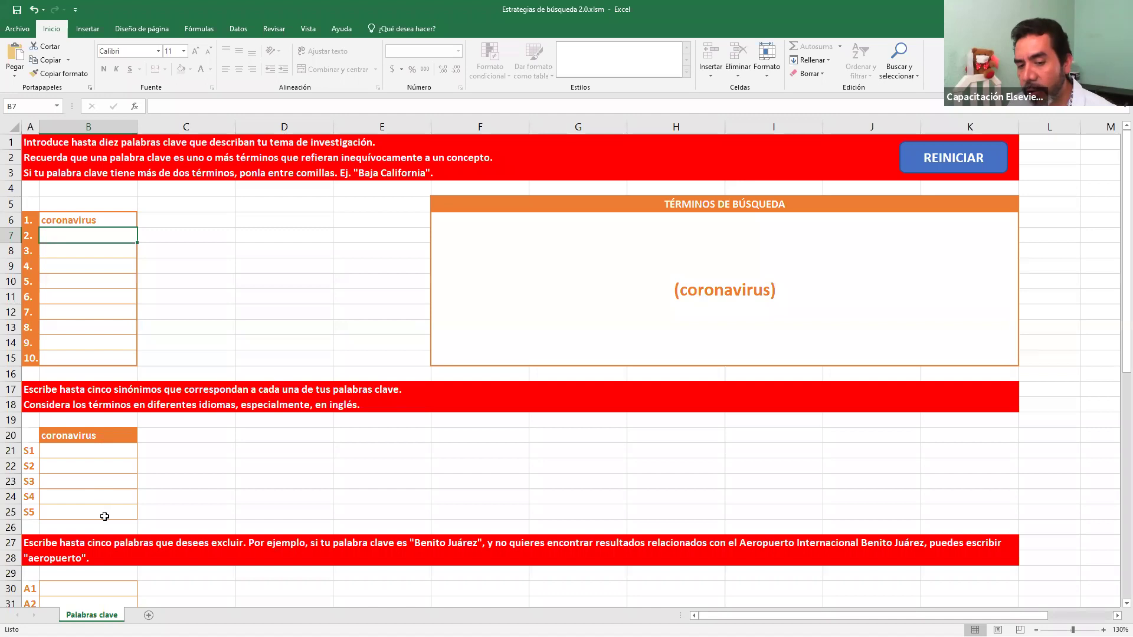
Add "covid-19" as synonym S1 for the coronavirus keyword
left_click(118, 450)
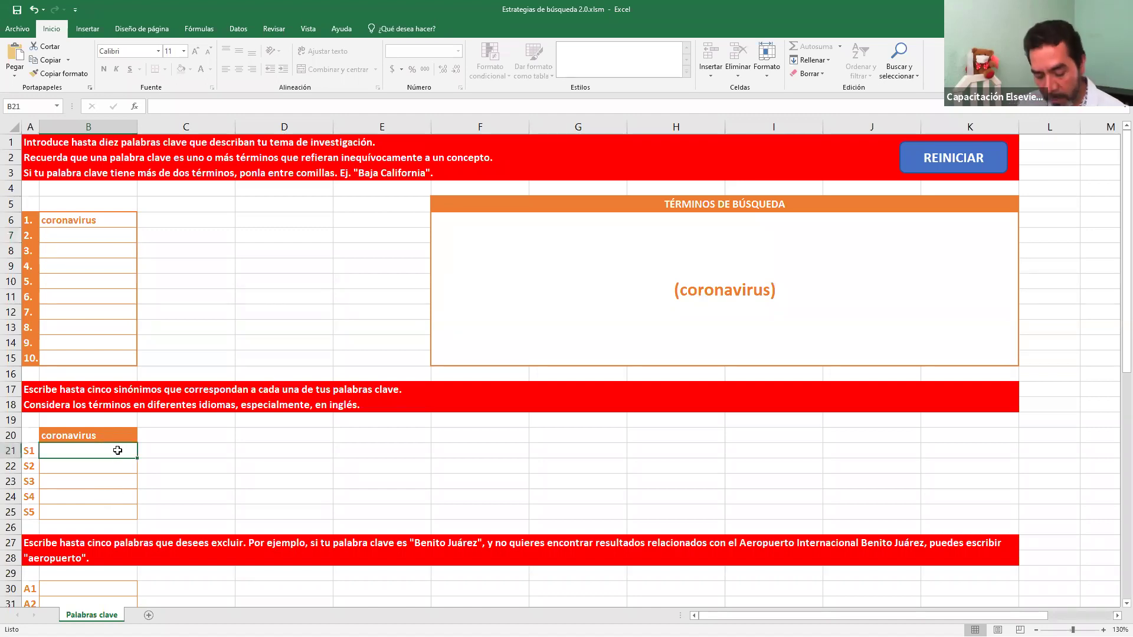
type("covid-19")
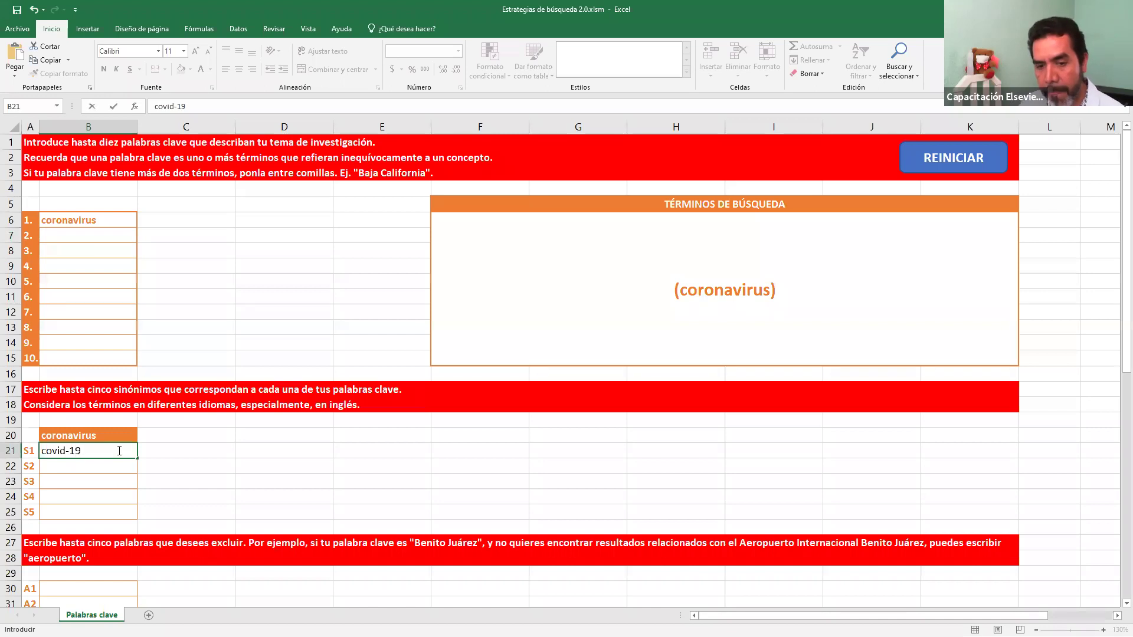
key("Return")
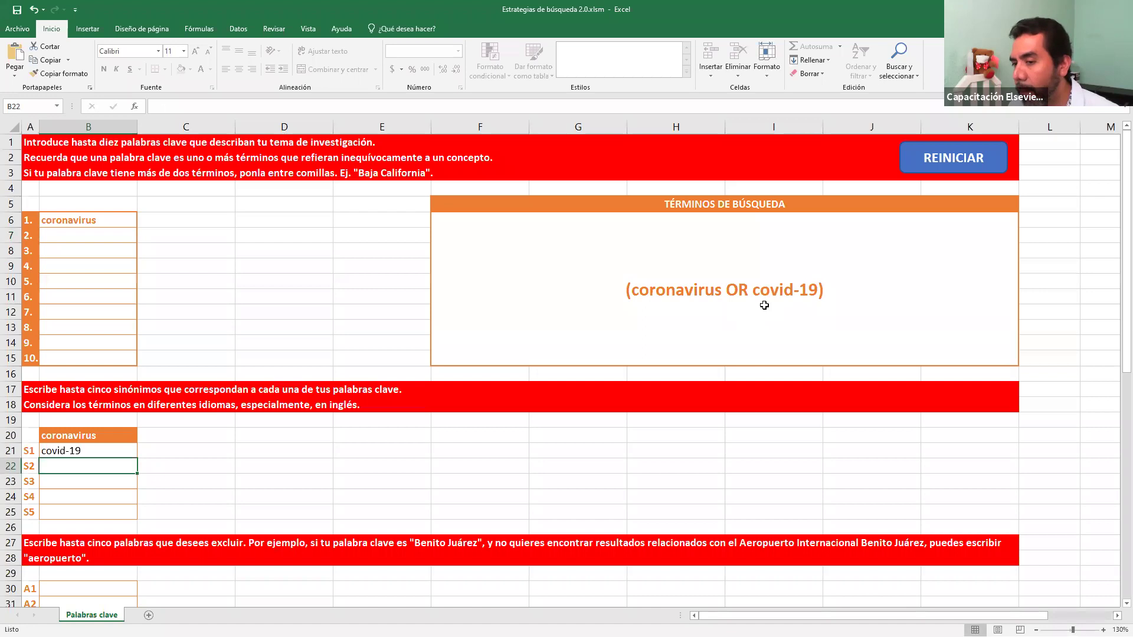
Enter "tratamiento" as keyword 2 and add "treatment" as its synonym S1
left_click(95, 238)
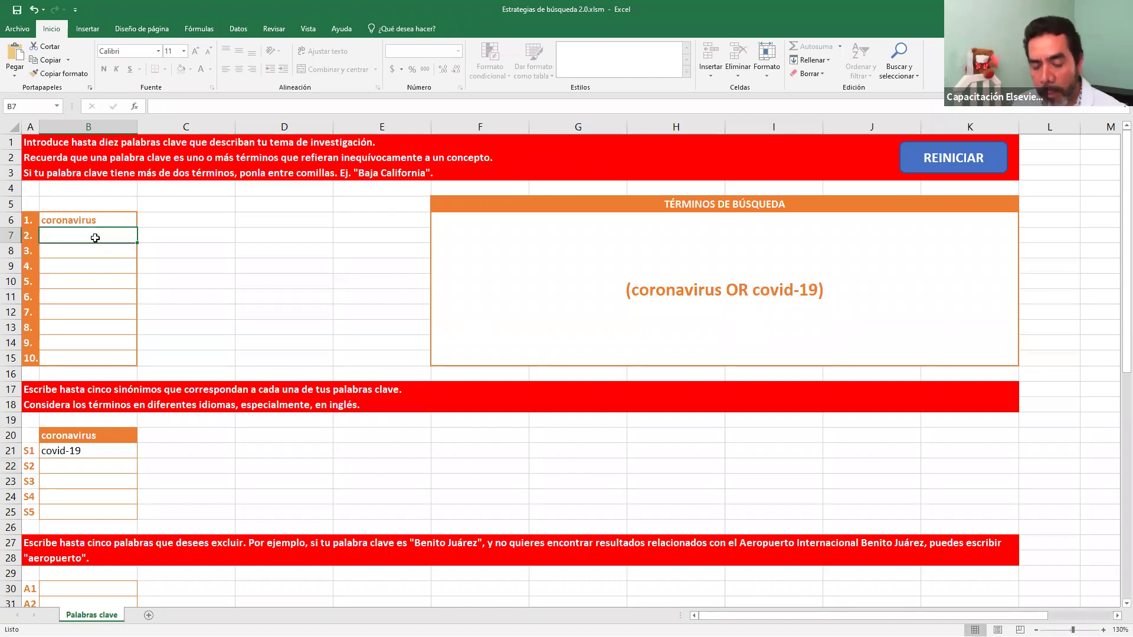
type("tr")
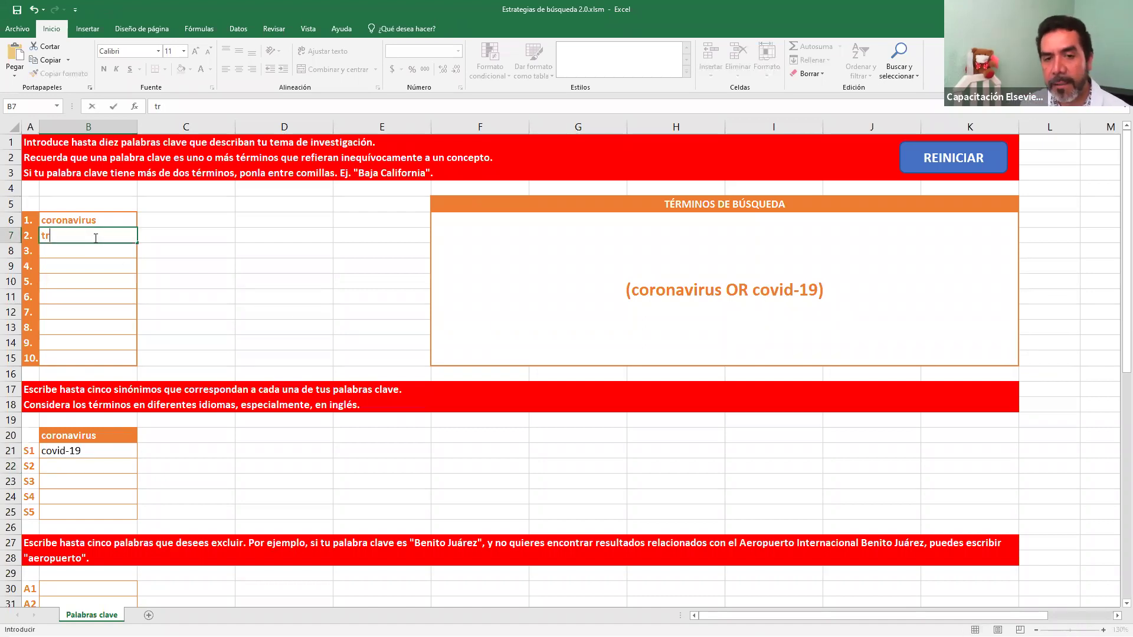
type("atamiento")
key("Return")
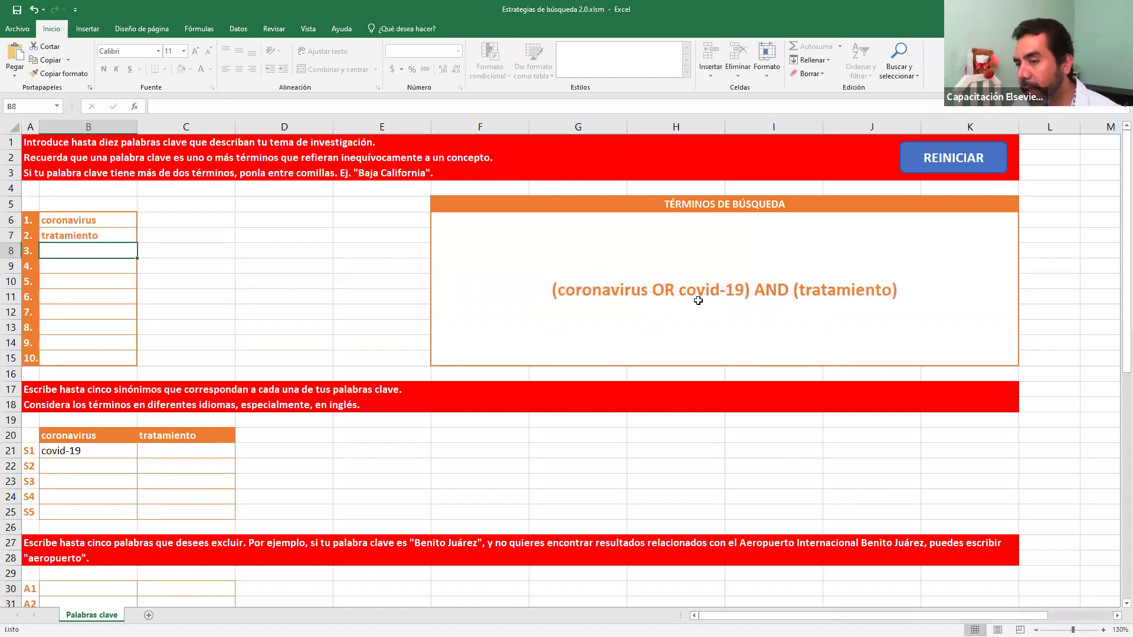
left_click(162, 449)
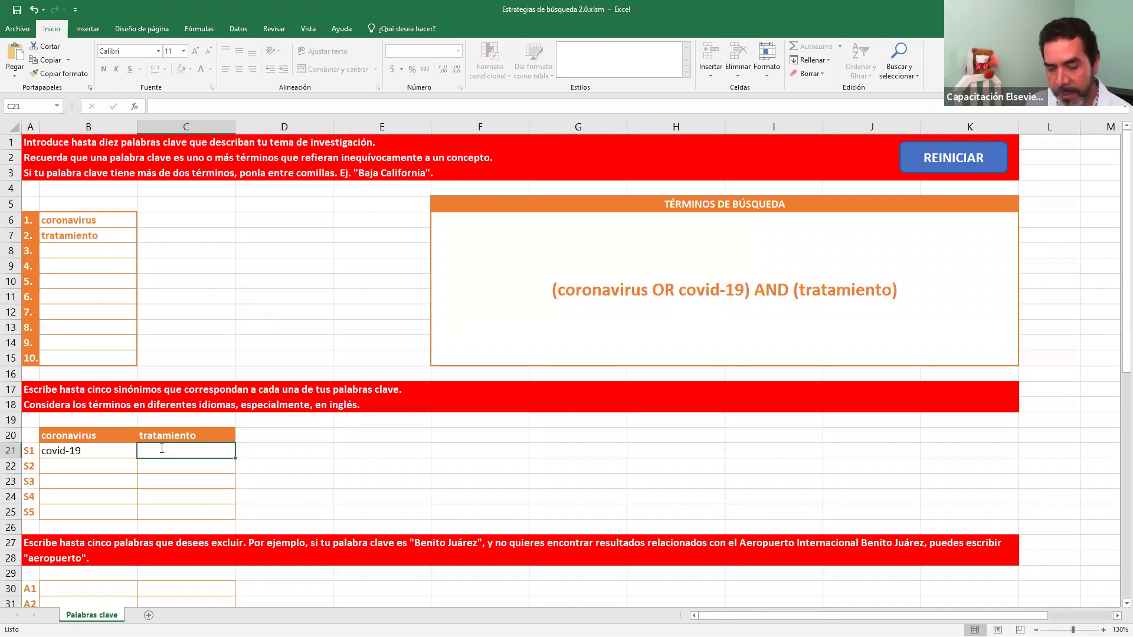
type("treatment")
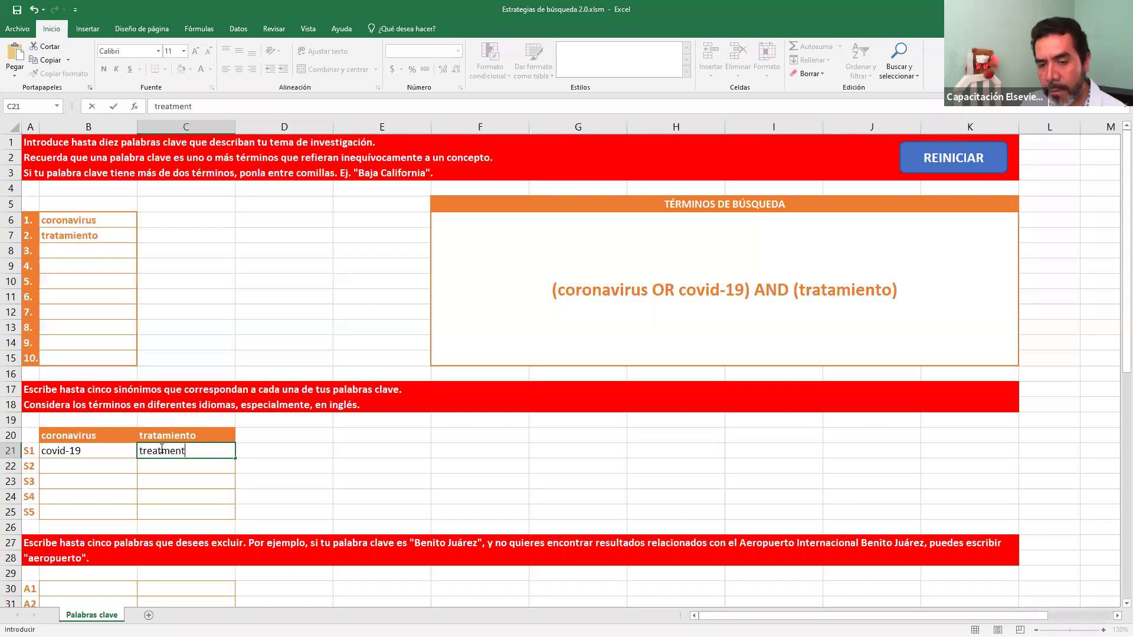
key("Return")
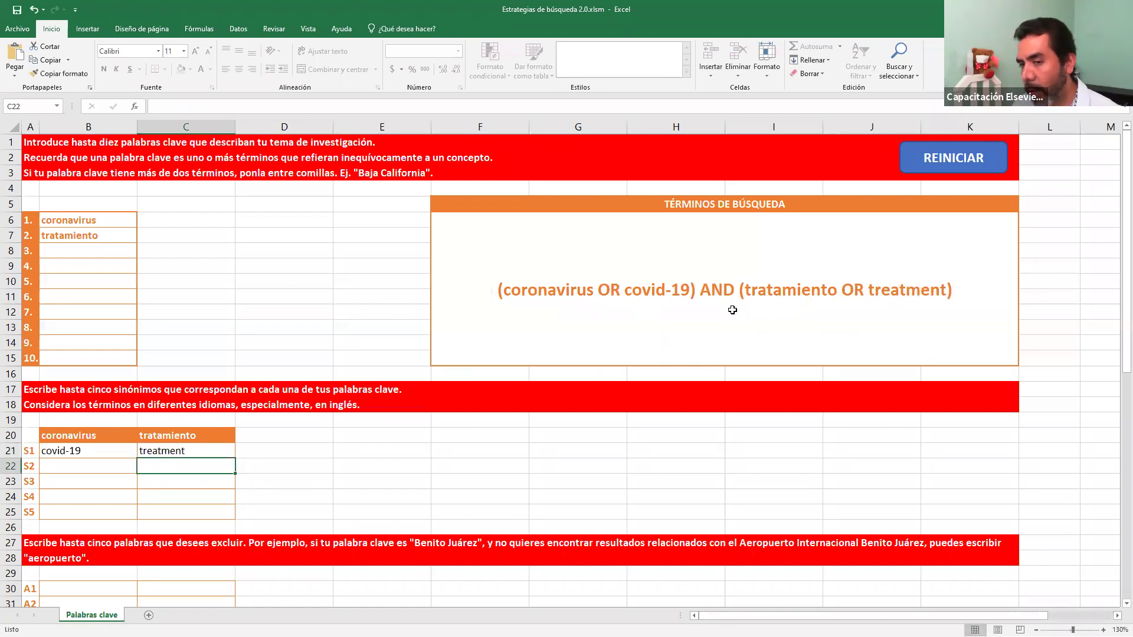
Enter "mexico" as excluded word A1 in the tratamiento column
scroll(144, 321, "down", 3)
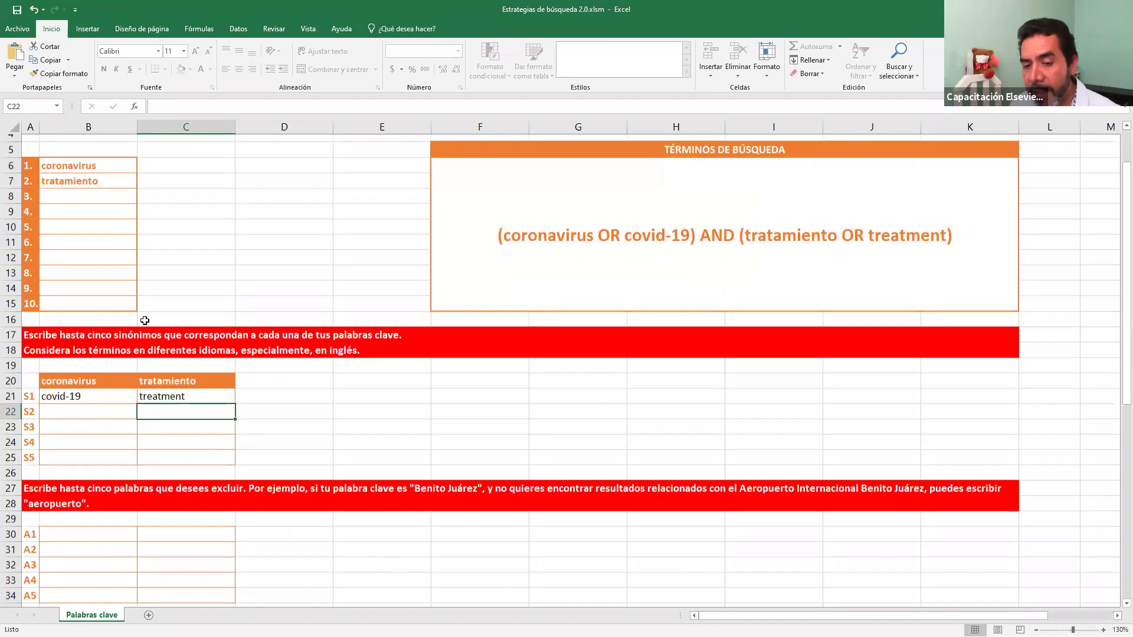
left_click(198, 450)
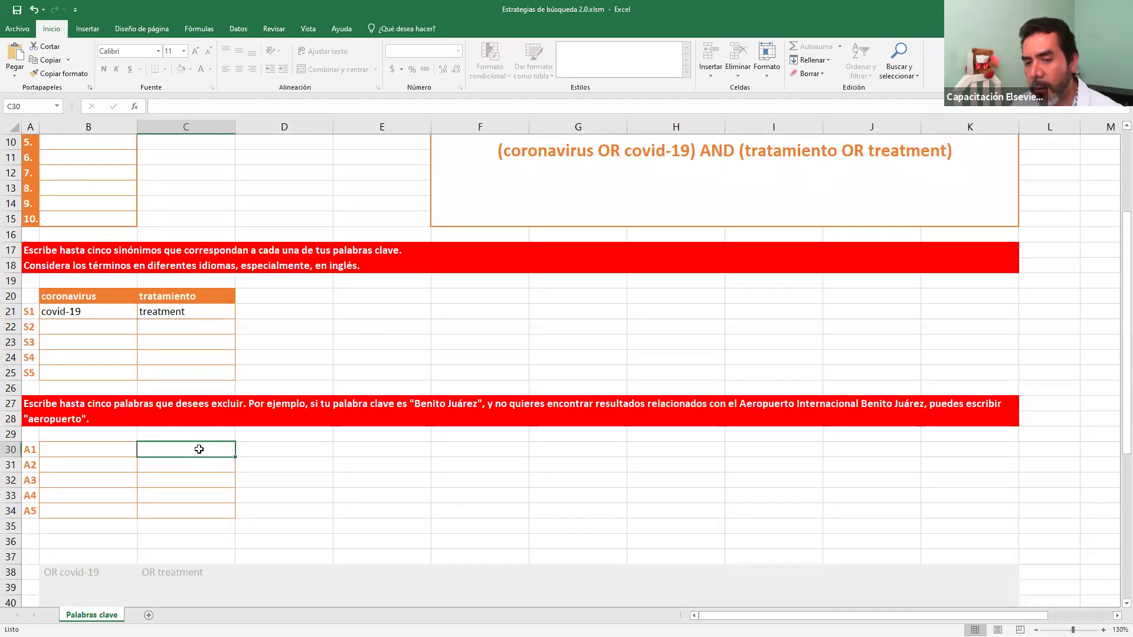
type("mexico")
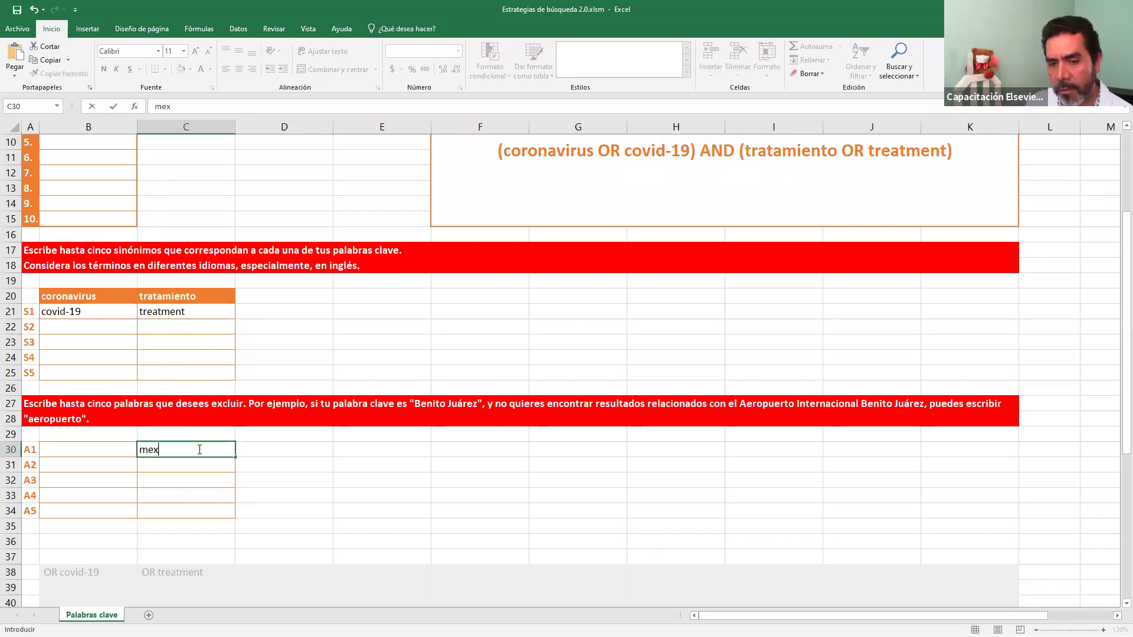
key("Return")
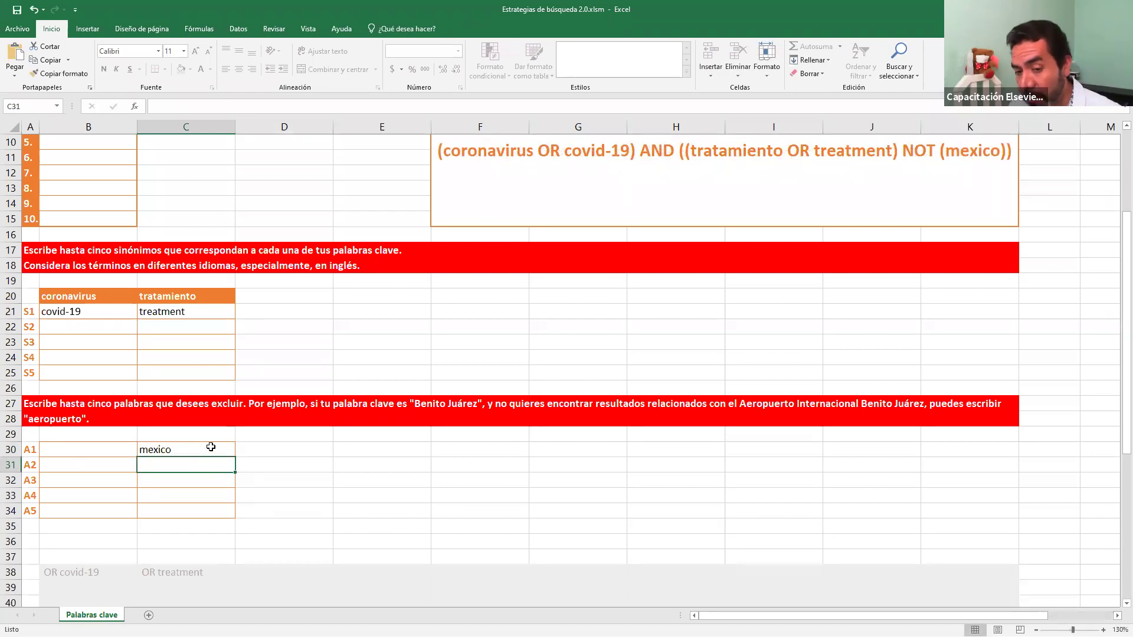
Copy the combined Boolean expression from the "Términos de búsqueda" box
scroll(211, 447, "up", 3)
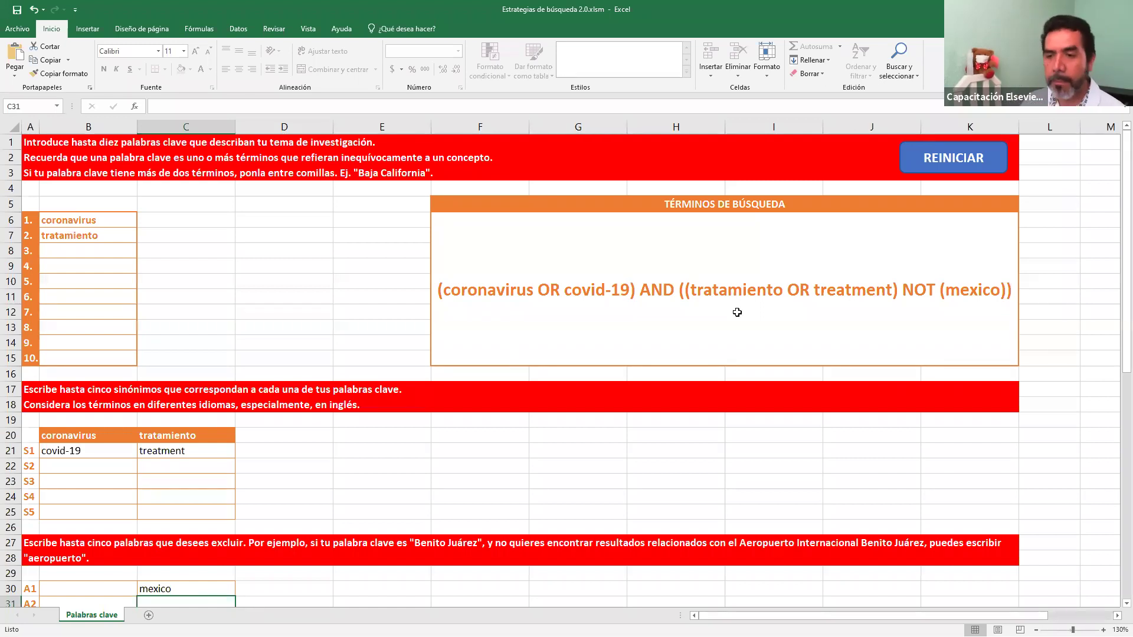
left_click(740, 316)
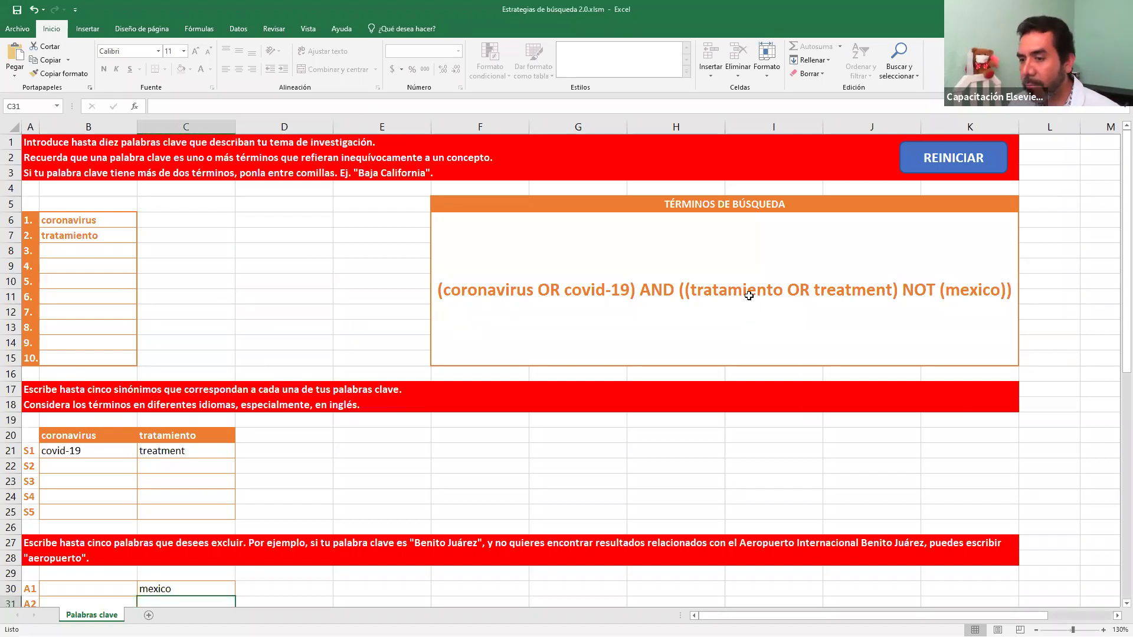
left_click(749, 295)
key("ctrl+c")
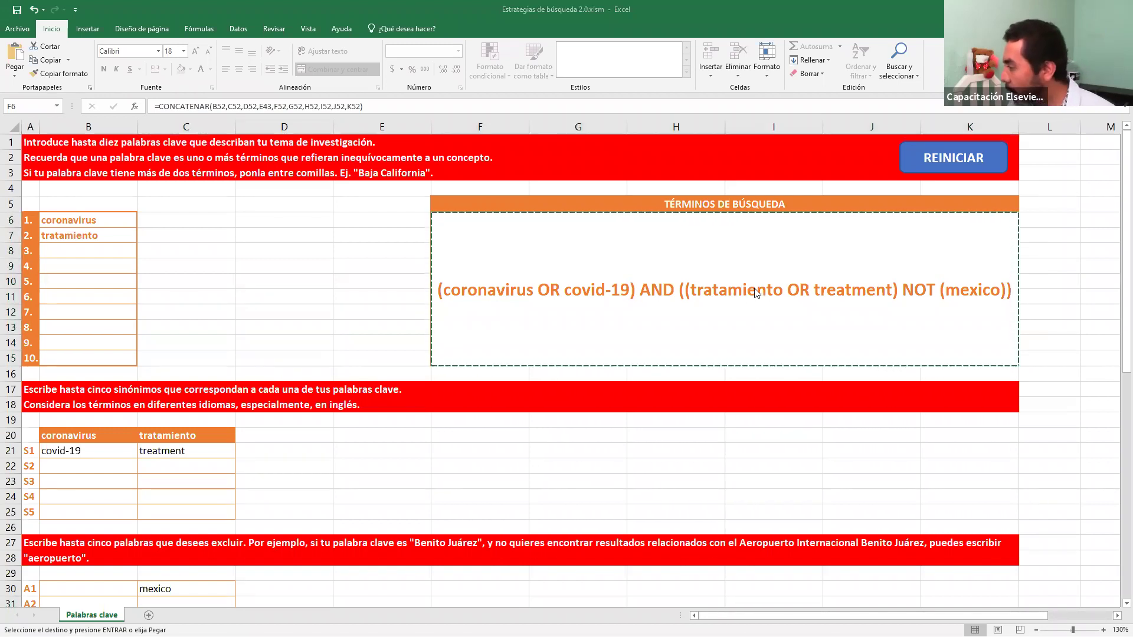
Switch to ScienceDirect in the browser and search for "(coronavirus OR covid-19) AND ((tratamiento OR treatment) NOT (mexico))" in place of the existing term
key("alt+Tab")
left_click(603, 149)
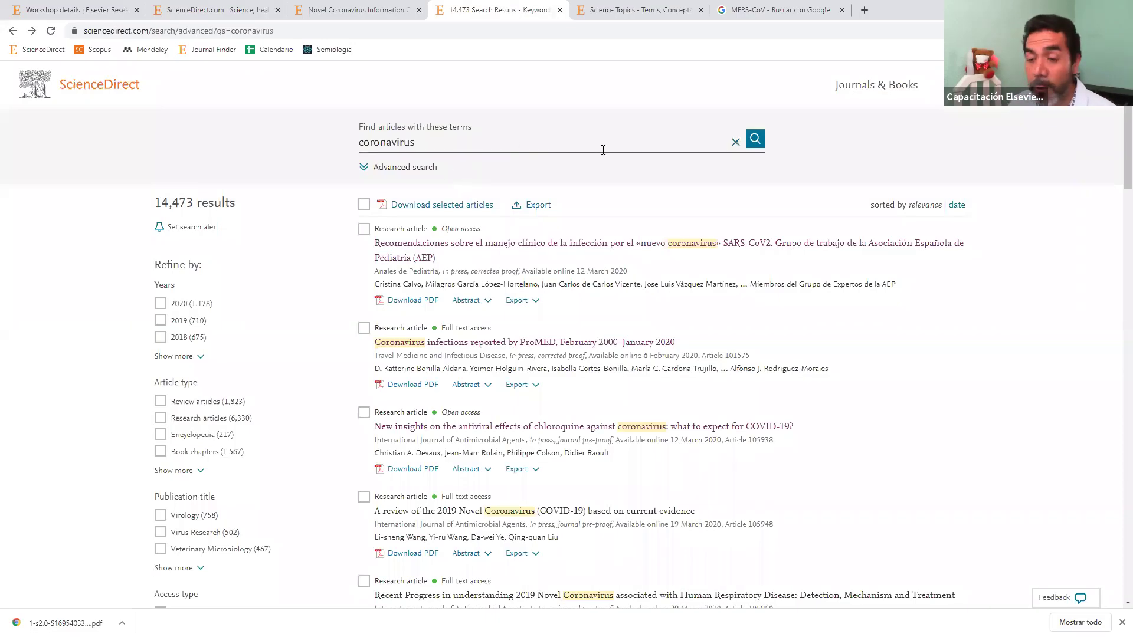
left_click(735, 142)
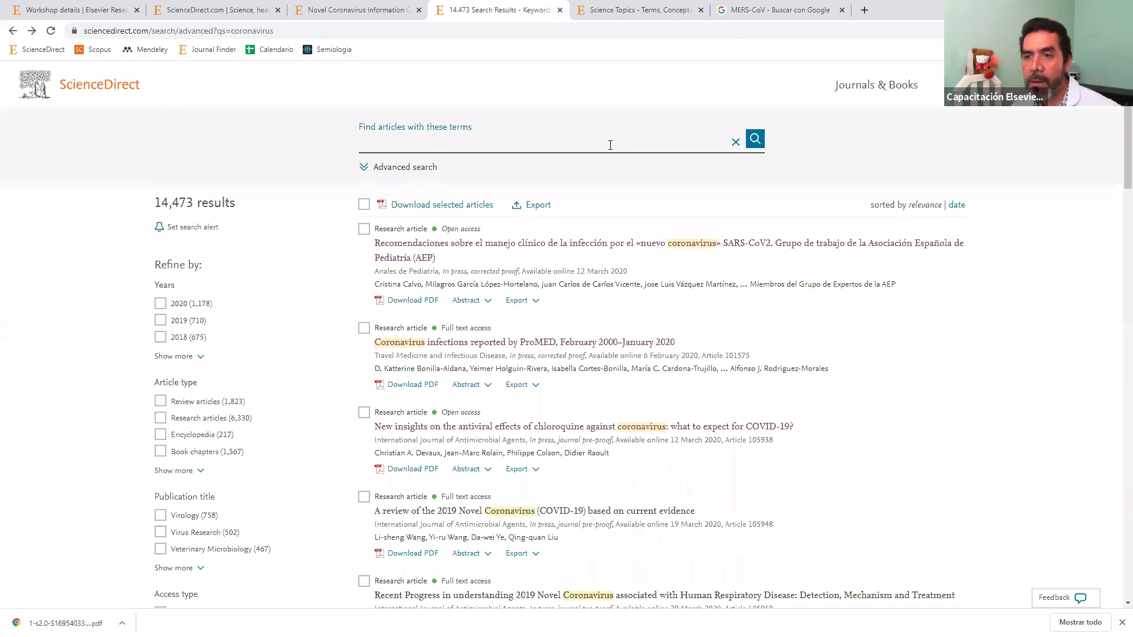
key("ctrl+v")
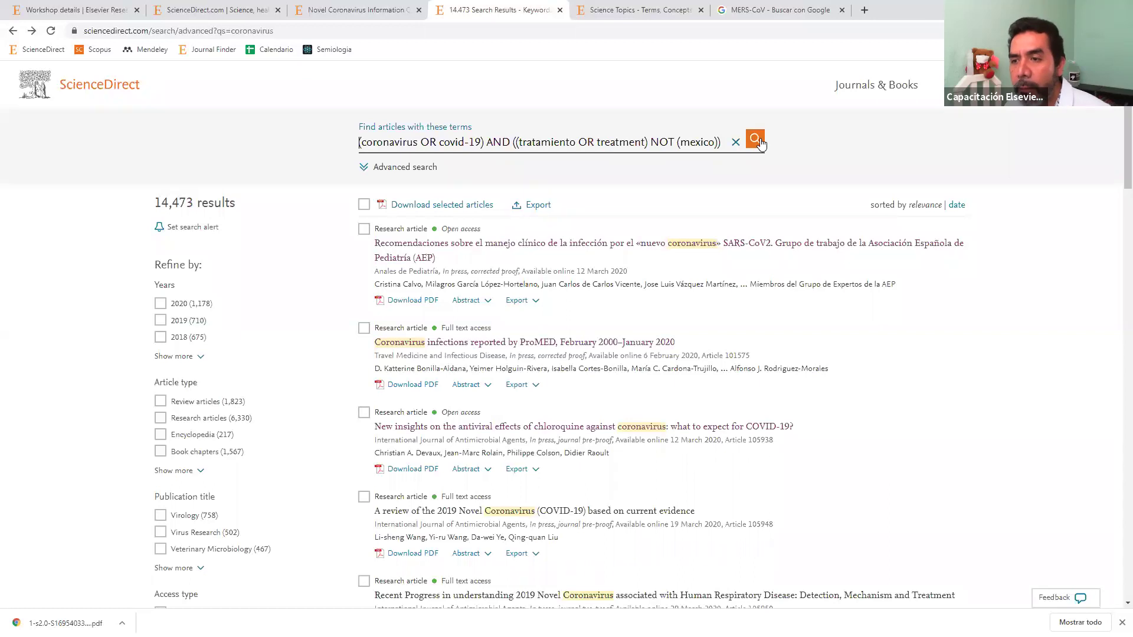
left_click(758, 142)
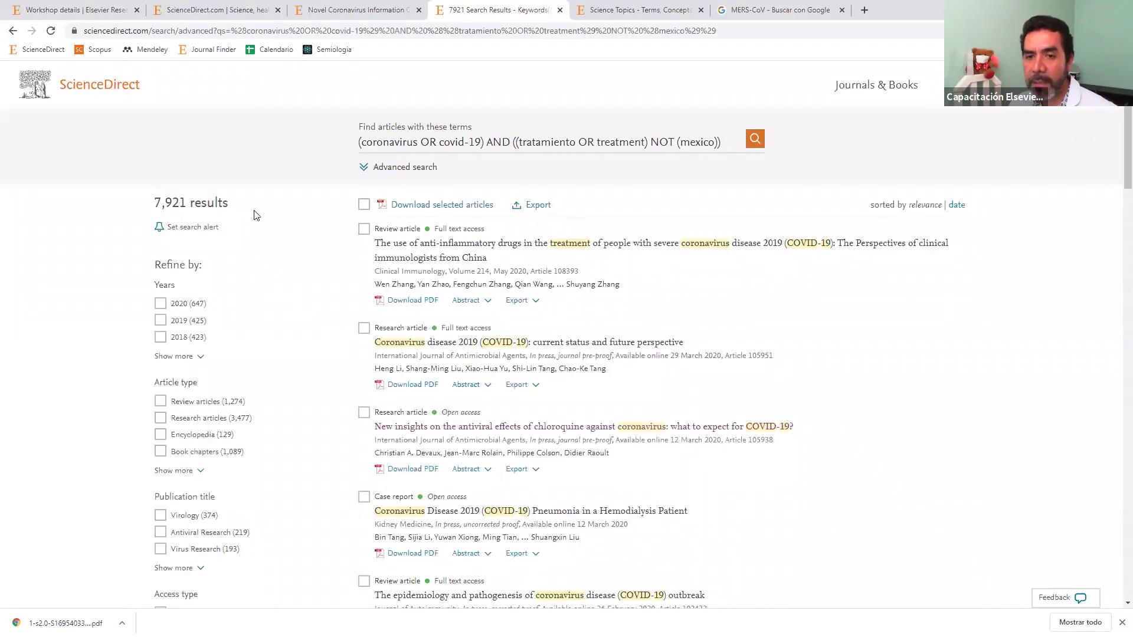
Return to the ScienceDirect home page and open the Journals & Books listing
left_click(386, 146)
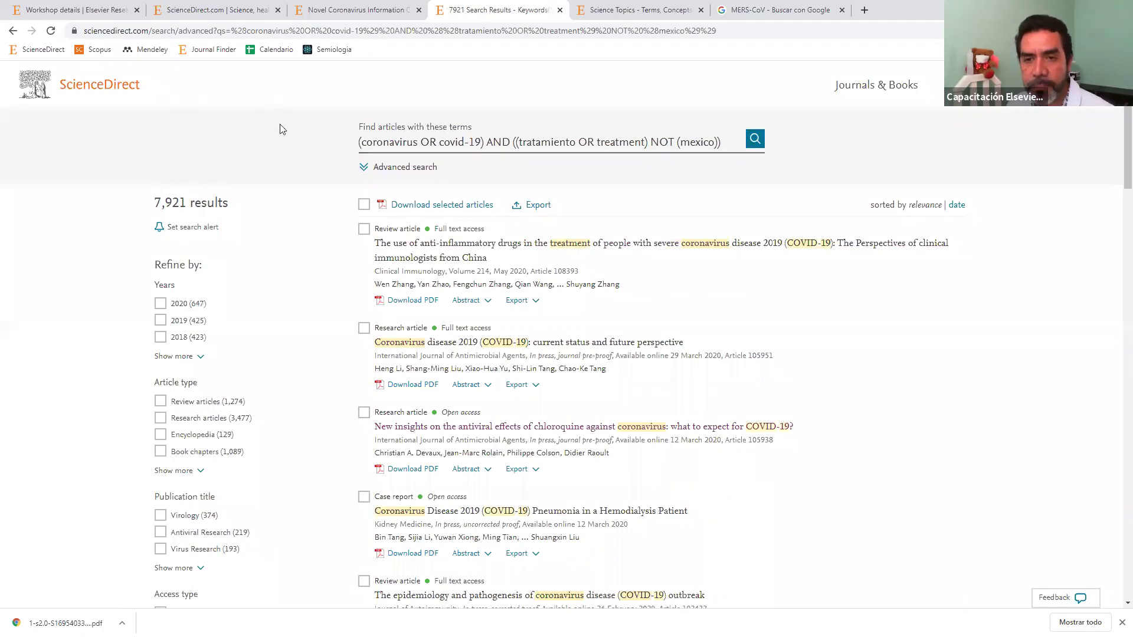
left_click(91, 87)
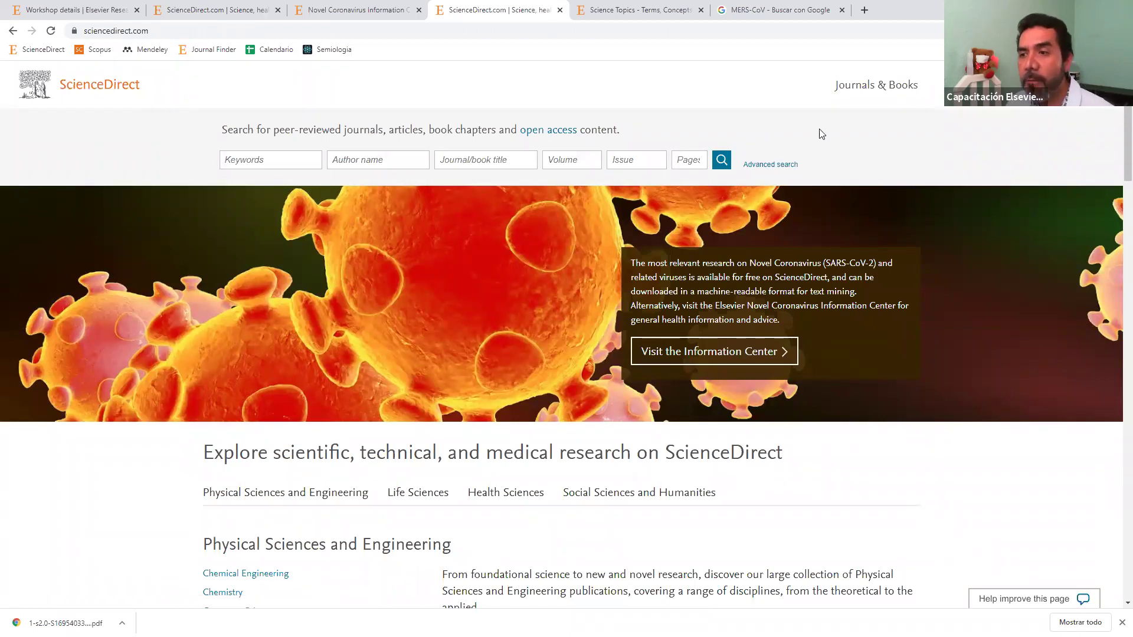
left_click(898, 96)
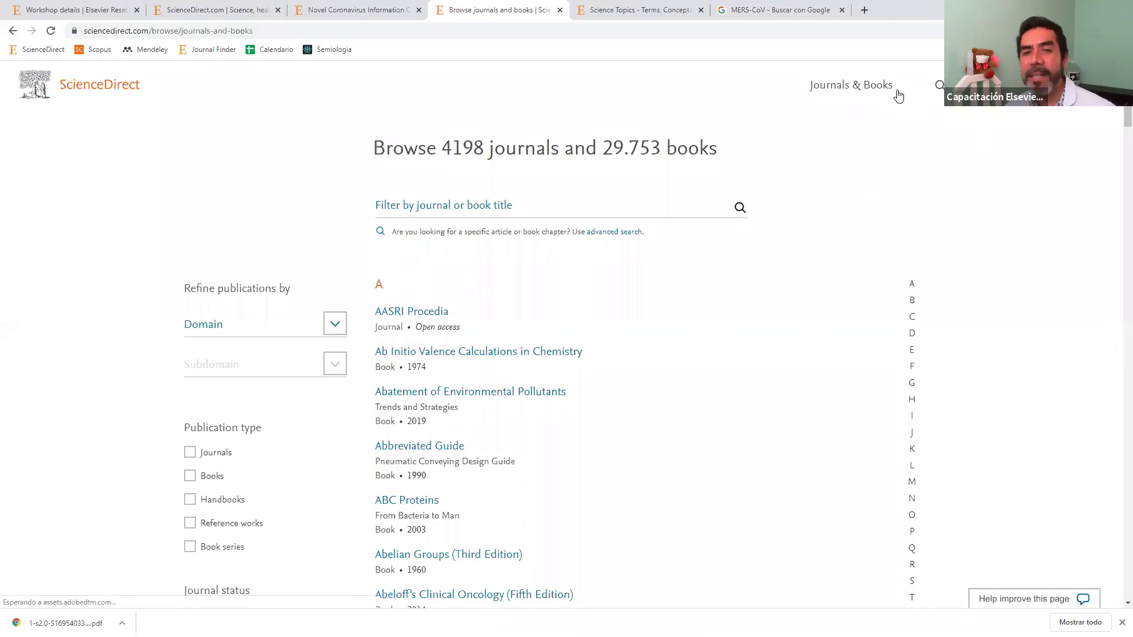